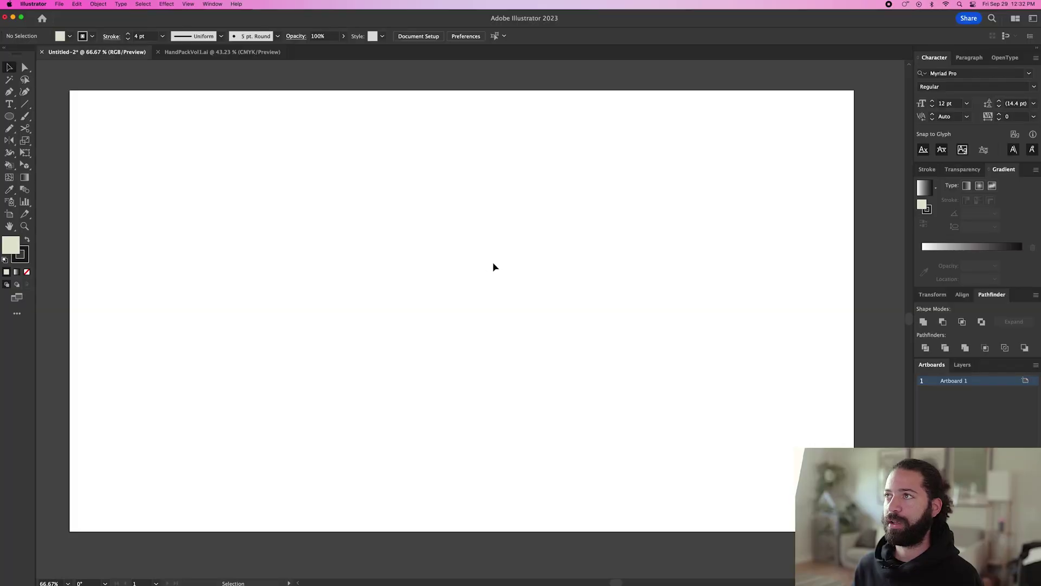
Scroll the canvas down and right to frame the blank artboard's right side
scroll(495, 267, "down", 1)
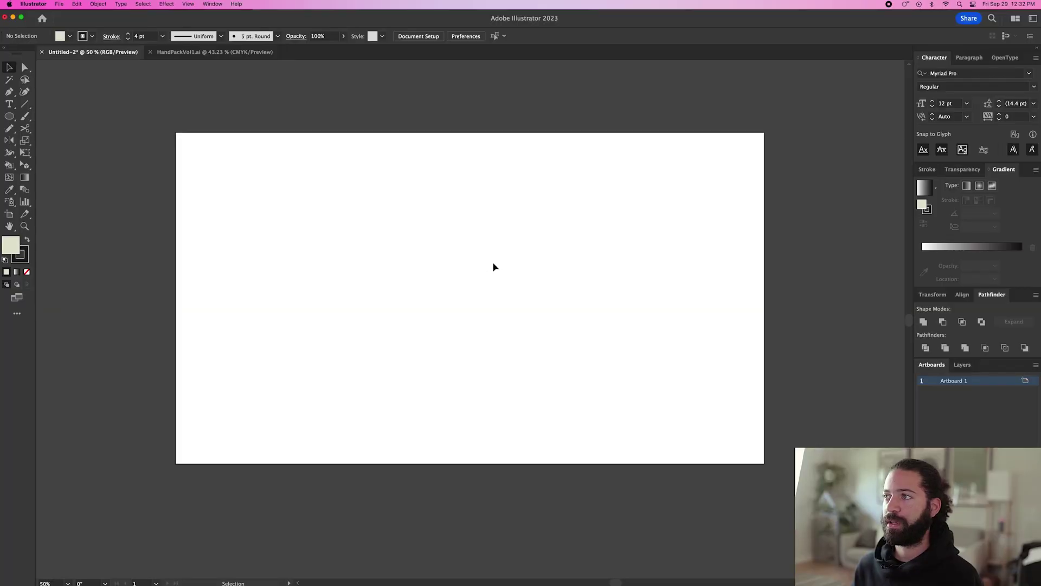
scroll(495, 267, "right", 2)
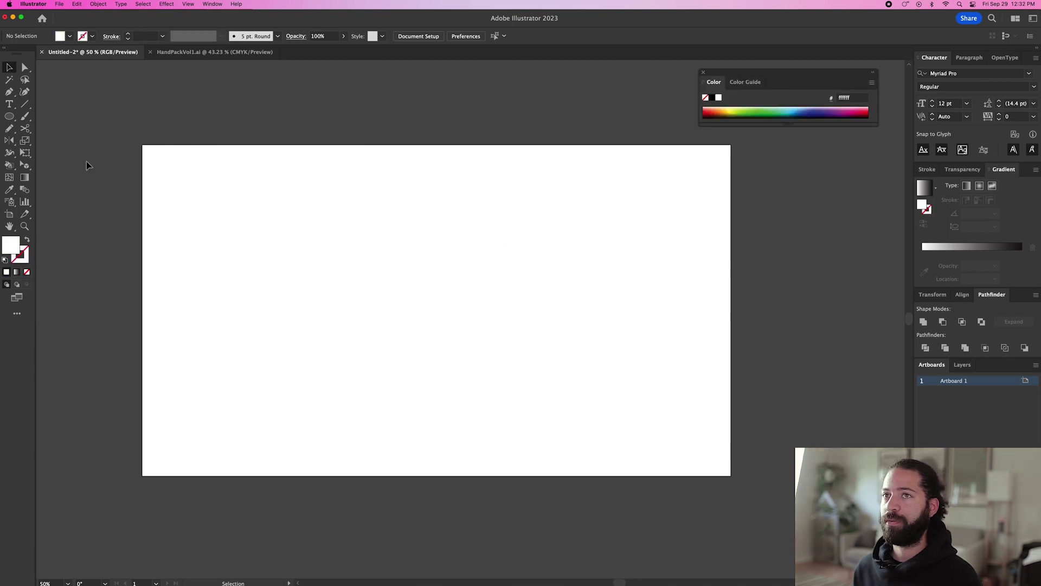
Draw a white circle beside the artboard and repeat copies downward into a column of five
left_click(9, 117)
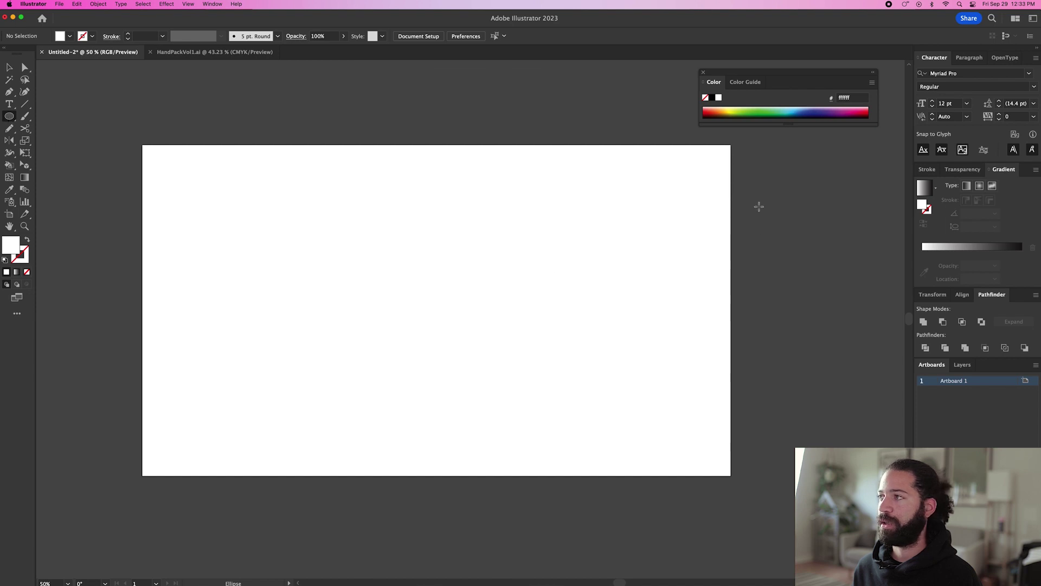
left_click_drag(757, 192, 784, 222)
key("v")
left_click(795, 235)
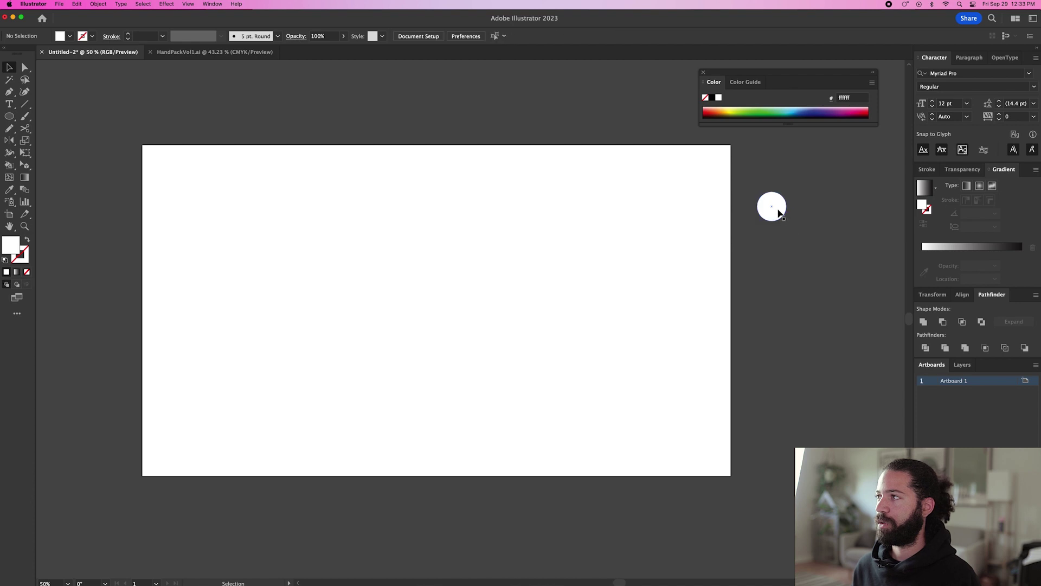
left_click_drag(773, 210, 773, 243)
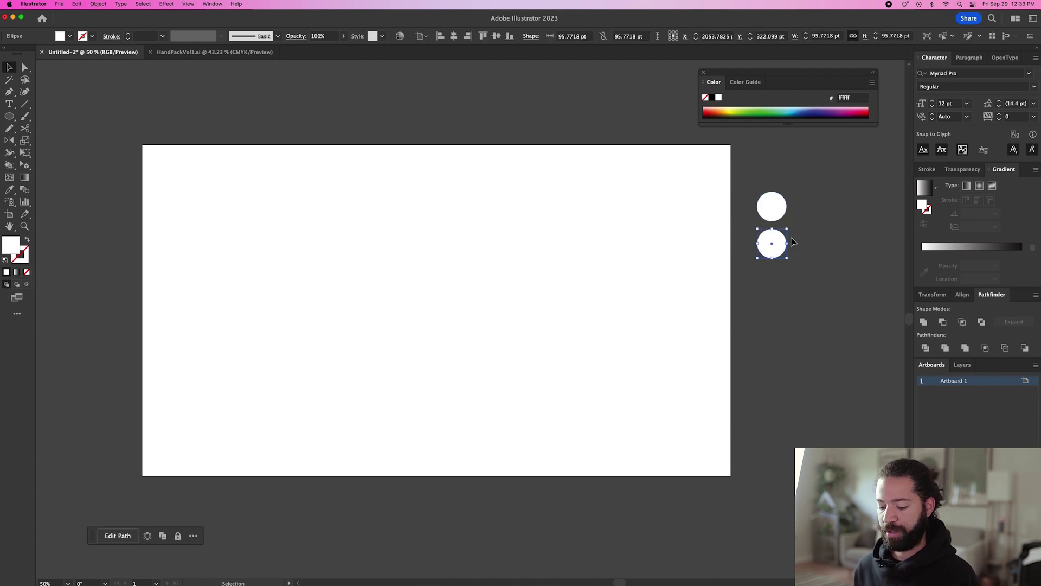
key("super+d")
key("super+d")
key("super+d")
key("super+d")
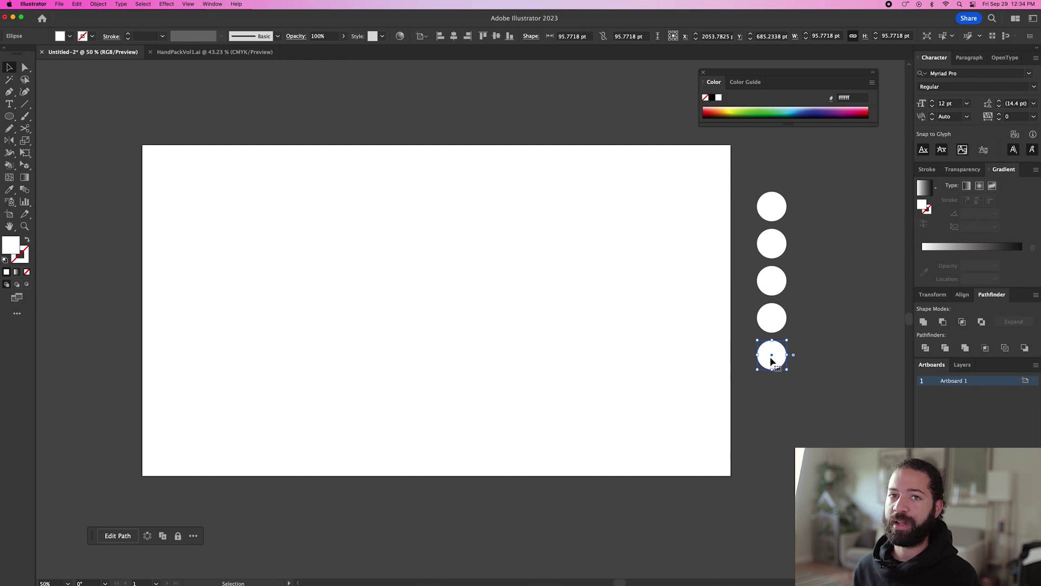
left_click(830, 298)
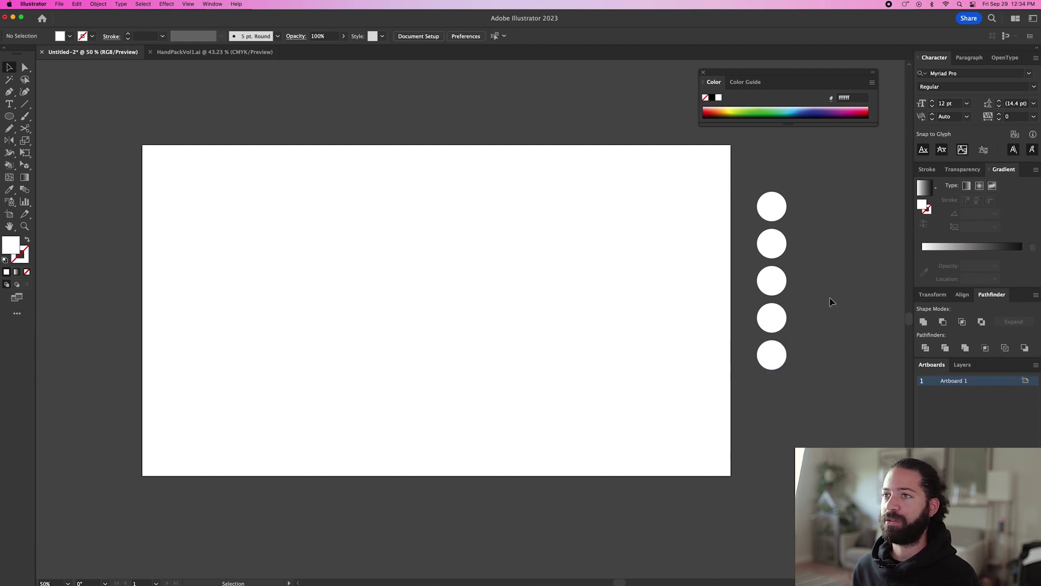
Fill the top circle pale cream and the second circle orange
left_click(774, 207)
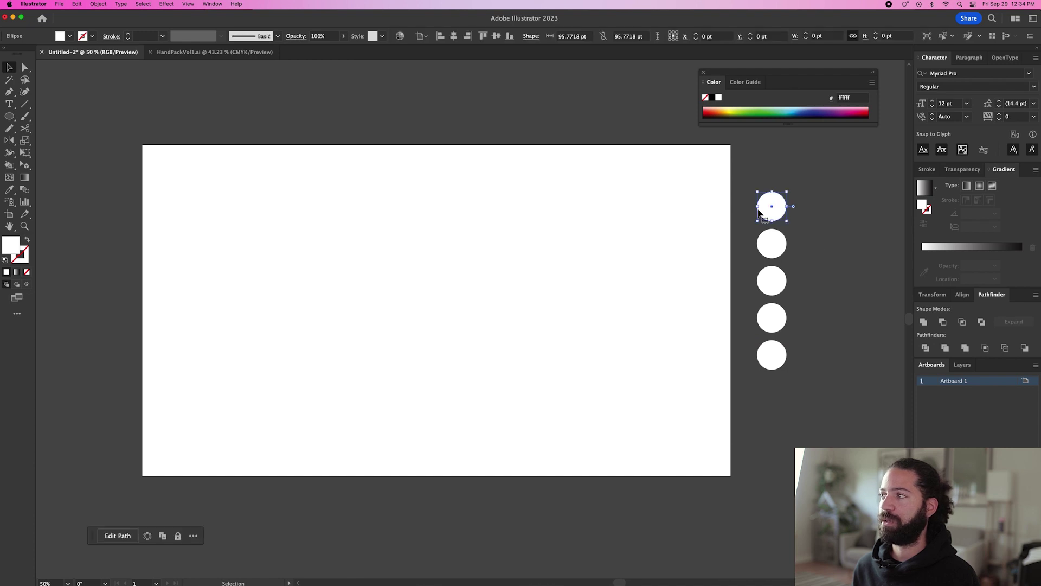
double_click(12, 245)
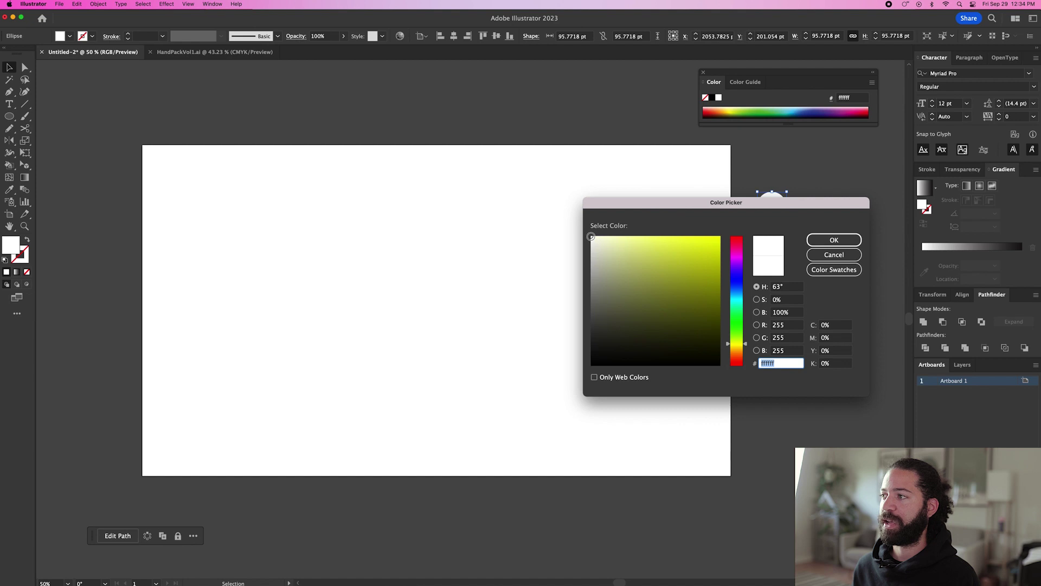
left_click_drag(592, 237, 601, 242)
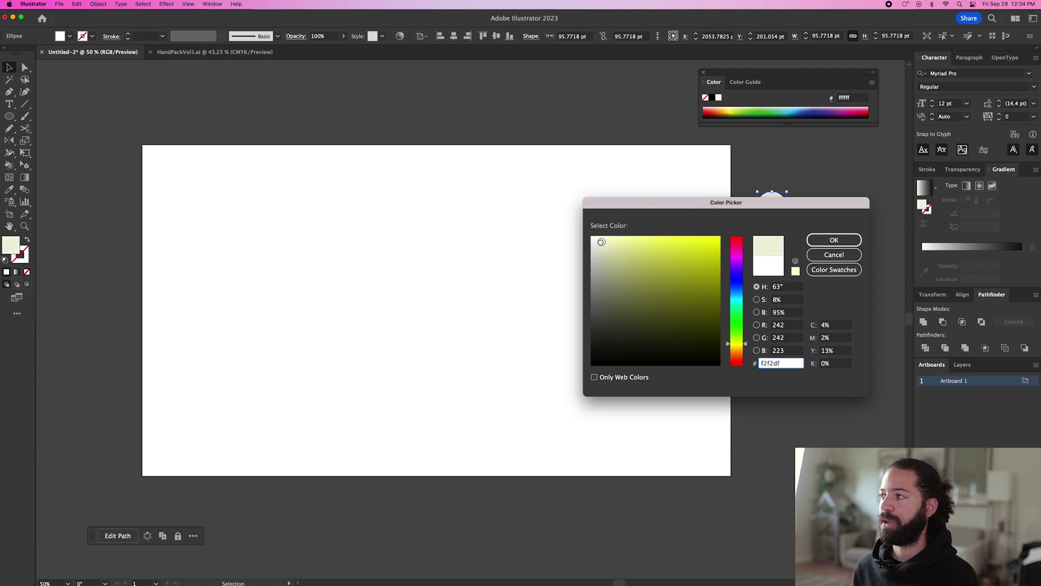
left_click(832, 240)
left_click(796, 249)
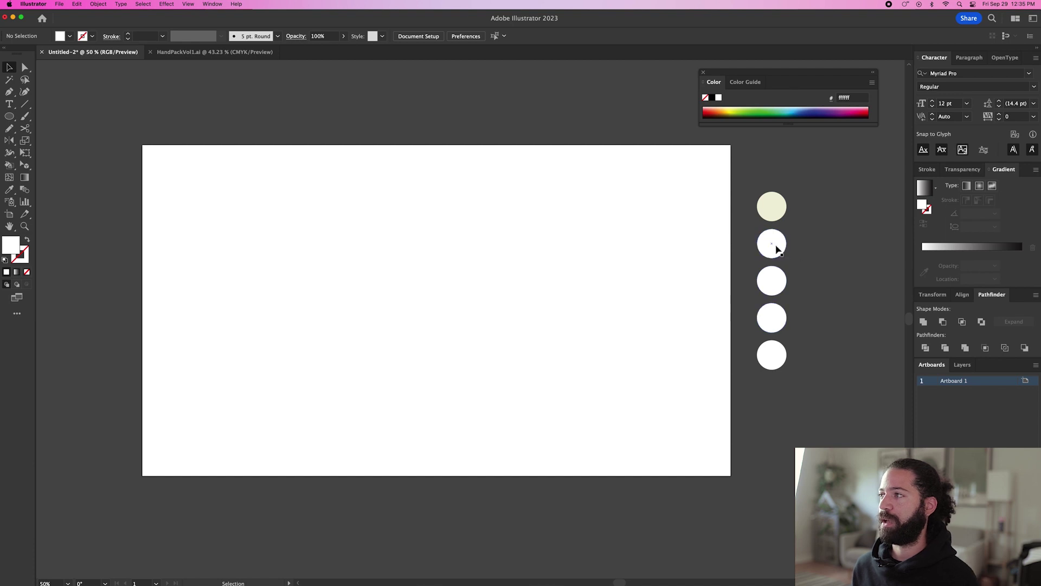
left_click(775, 247)
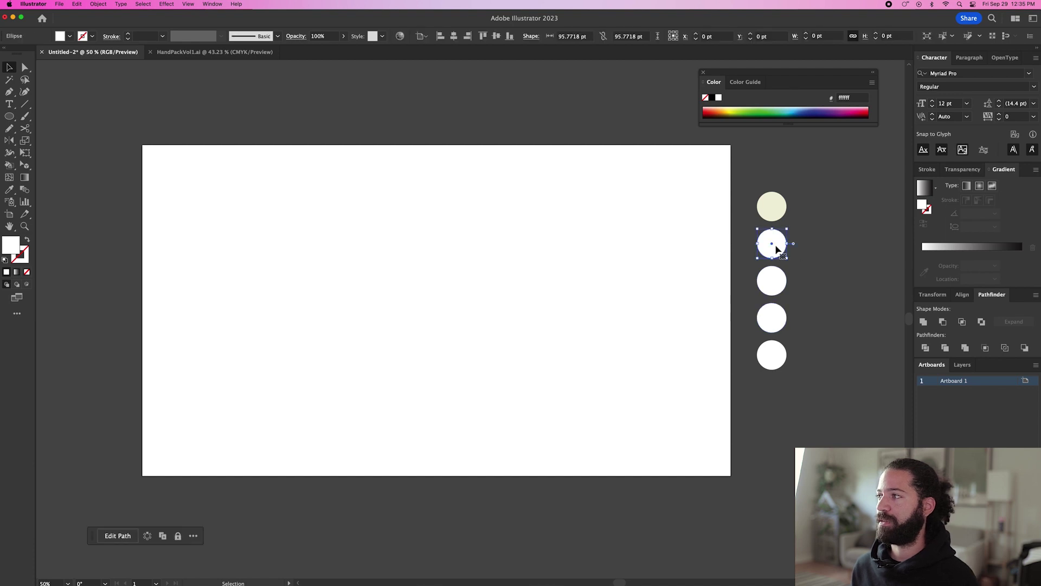
double_click(16, 248)
left_click_drag(689, 251, 706, 239)
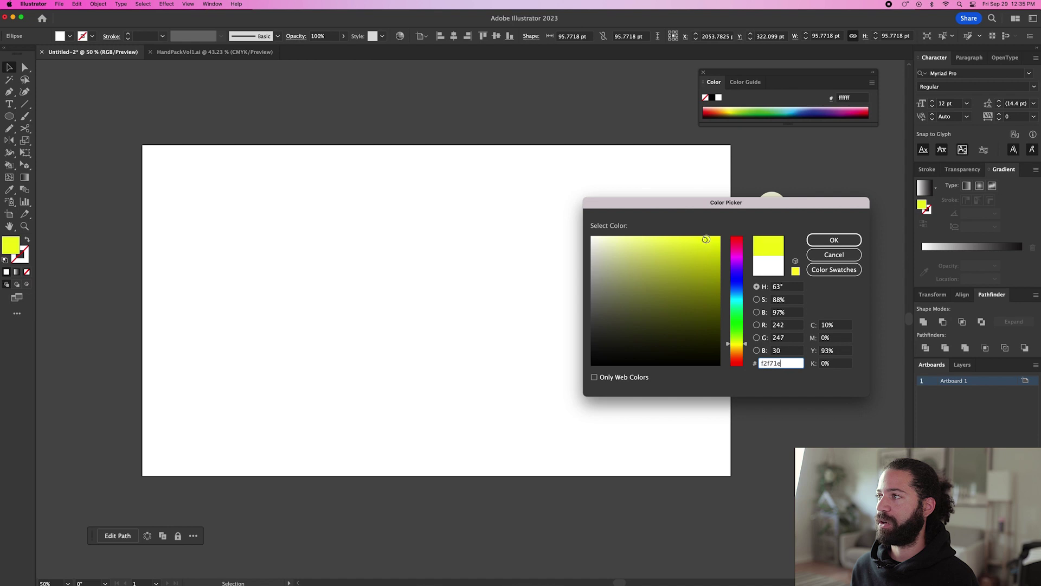
left_click(834, 241)
Fill the third circle strong red and the fourth circle saturated blue
left_click(770, 280)
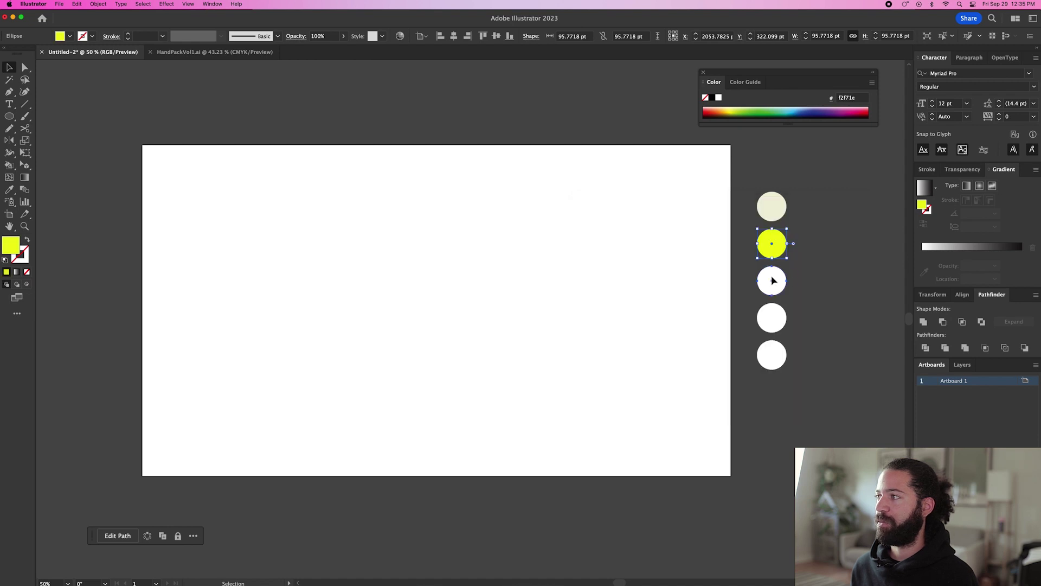
double_click(8, 245)
left_click_drag(737, 353, 708, 241)
left_click(834, 241)
left_click(817, 351)
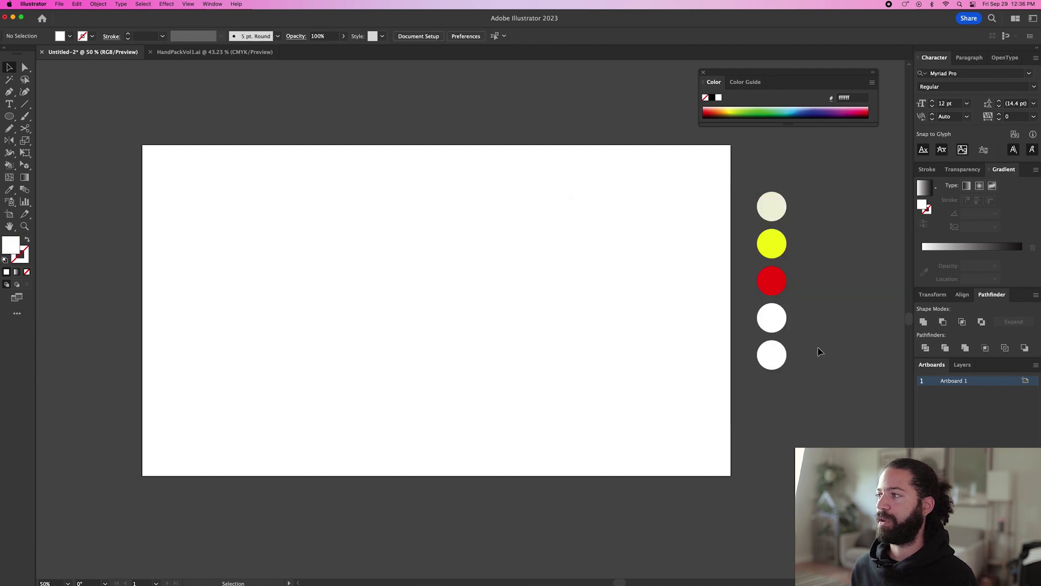
left_click(771, 321)
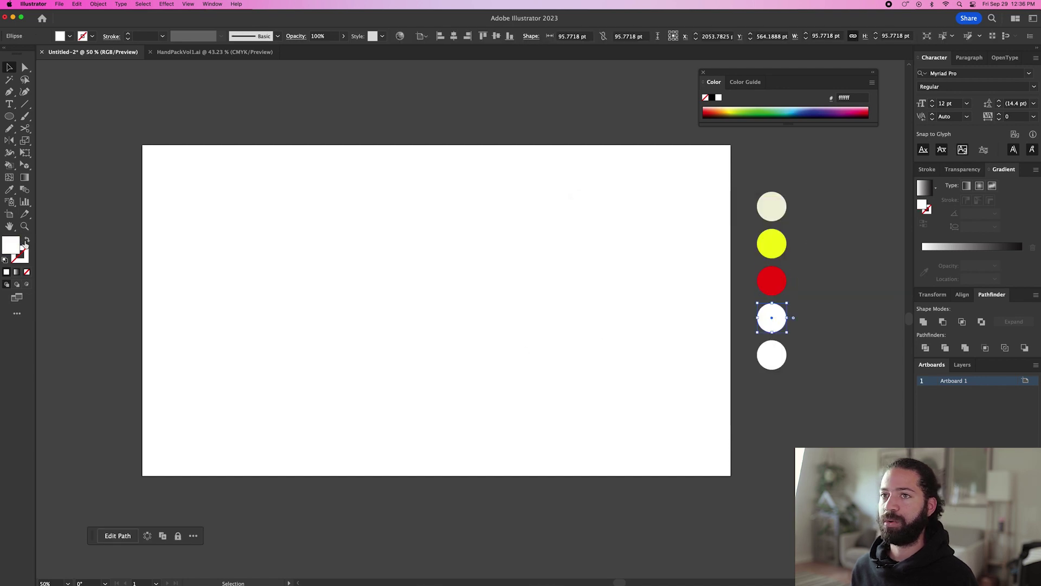
double_click(9, 245)
left_click(745, 276)
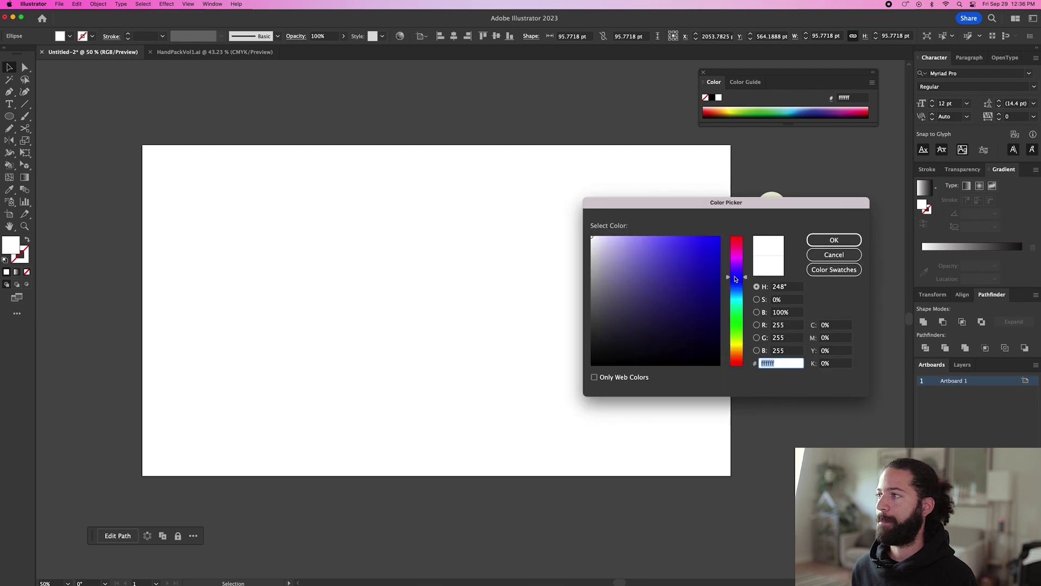
left_click_drag(671, 261, 684, 256)
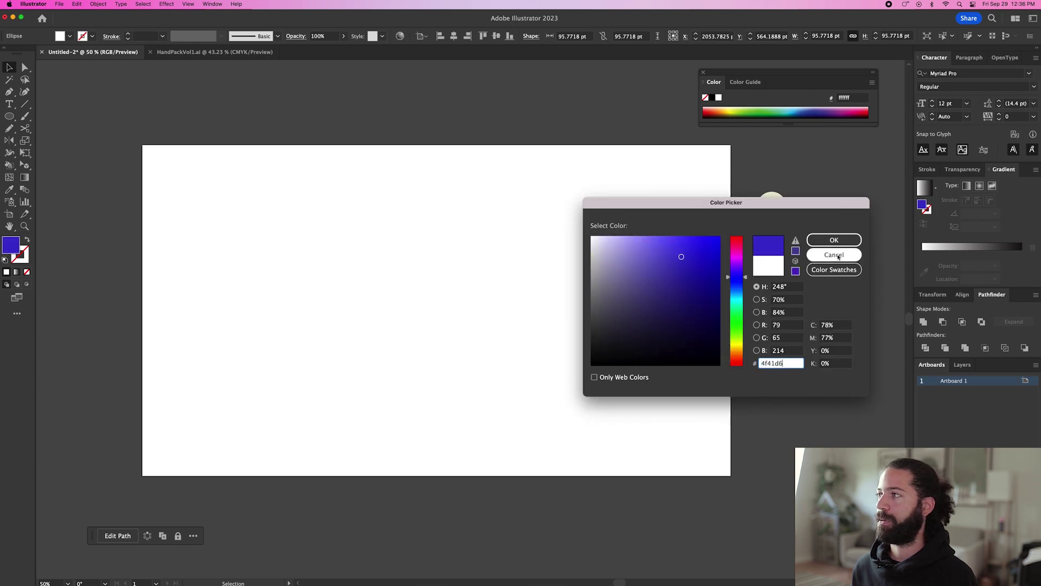
left_click(834, 239)
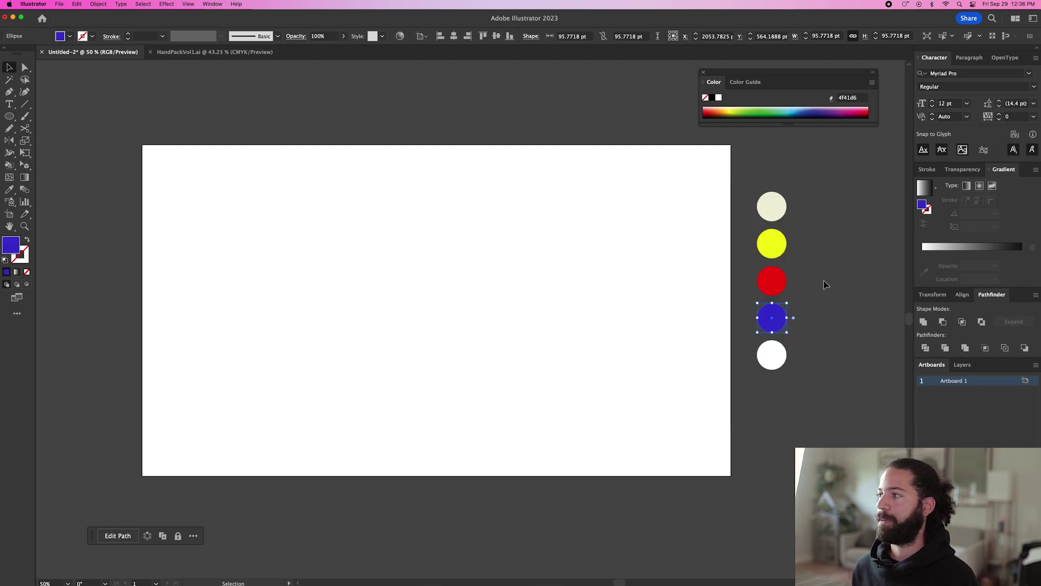
Fill the bottom circle dark charcoal (2F3731)
left_click(772, 354)
double_click(12, 245)
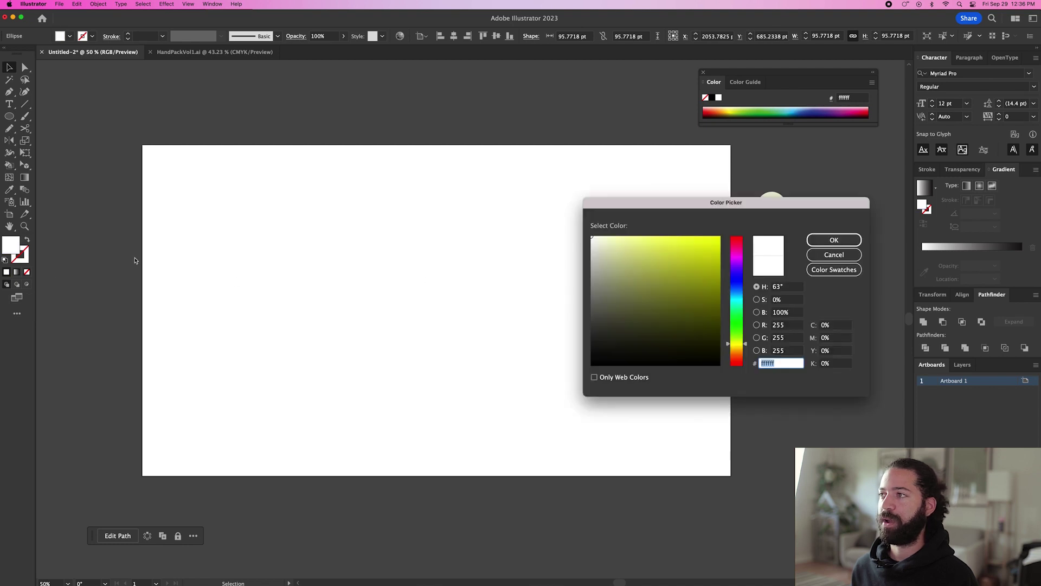
mouse_move(598, 356)
left_mouse_down()
mouse_move(592, 366)
mouse_move(613, 343)
left_mouse_up()
left_click(834, 239)
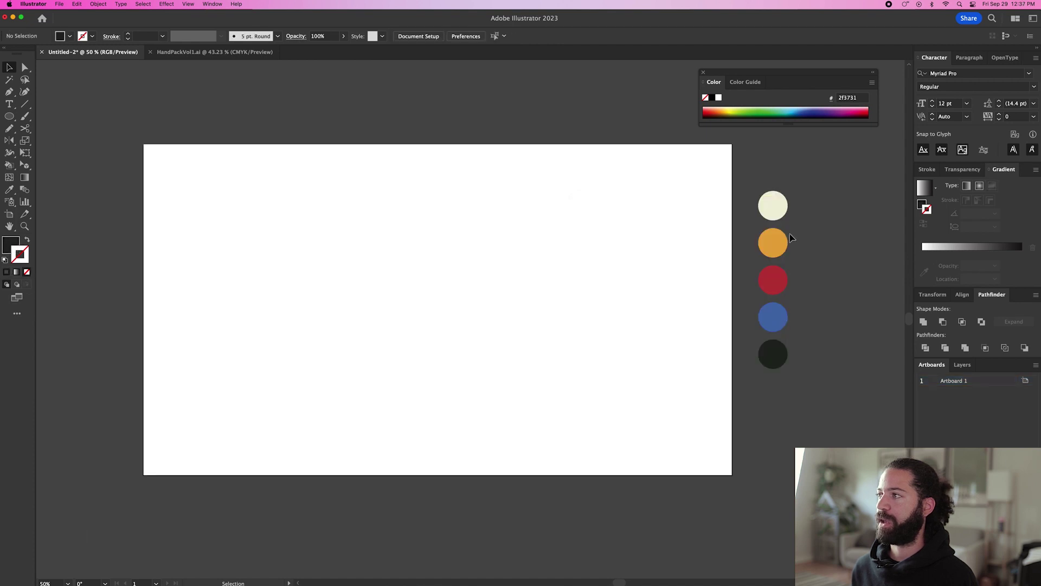
left_click(773, 361)
Give all five circles a 4 pt outline in the copied dark 2F3731 colour
double_click(11, 241)
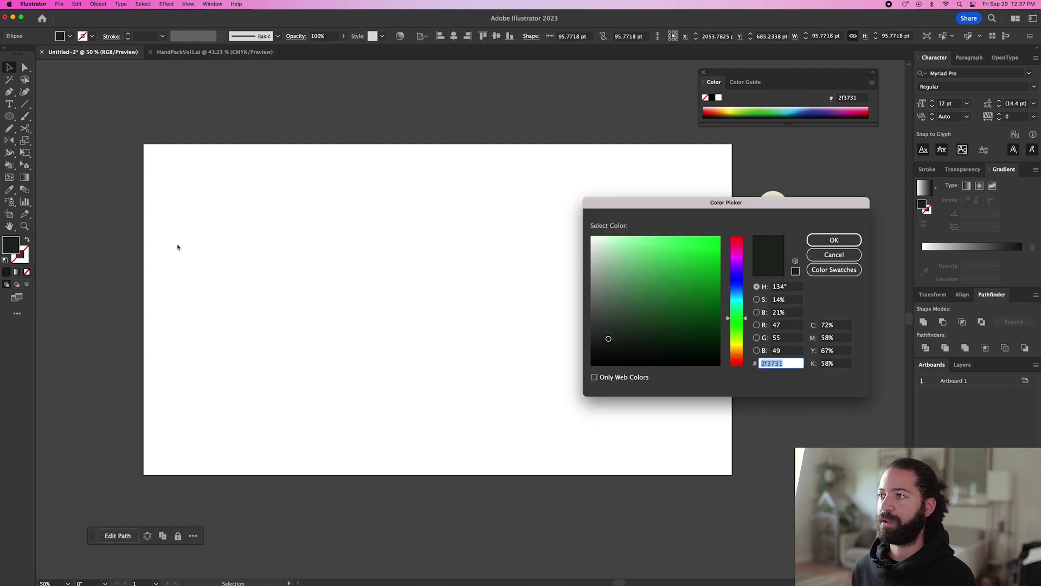
key("super+c")
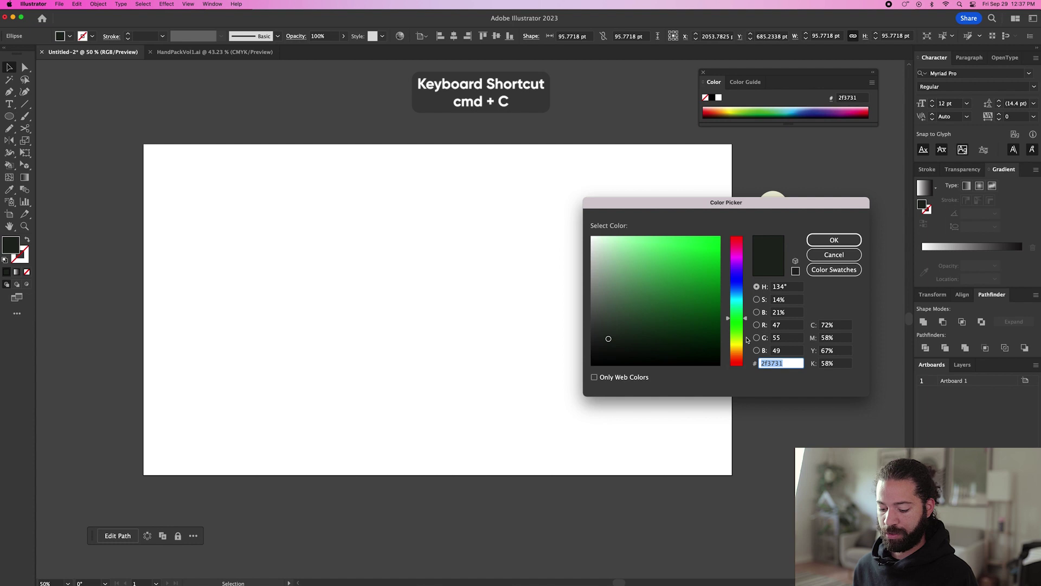
left_click(833, 241)
key("super+a")
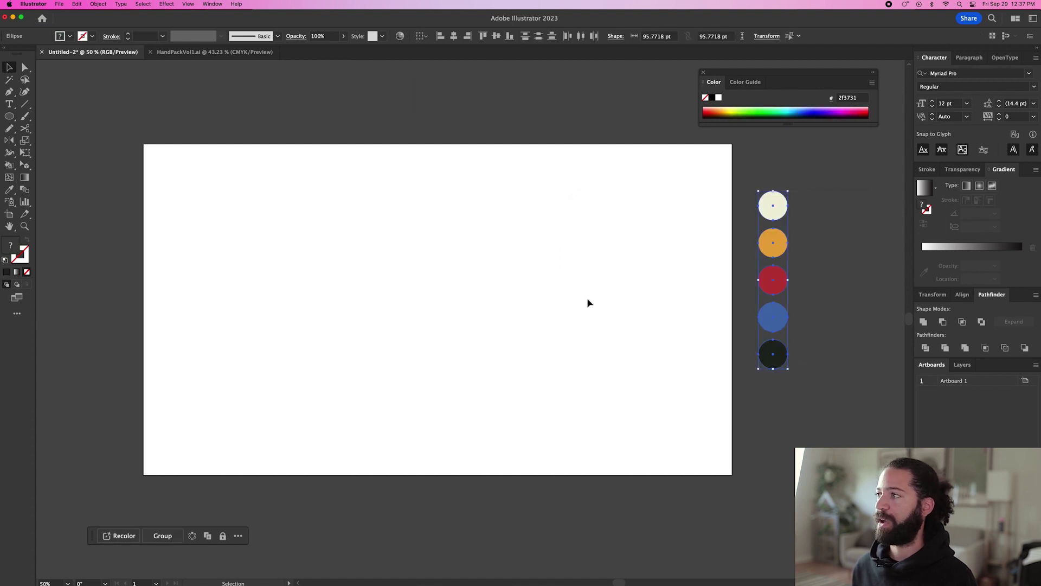
left_click(25, 262)
left_click(7, 273)
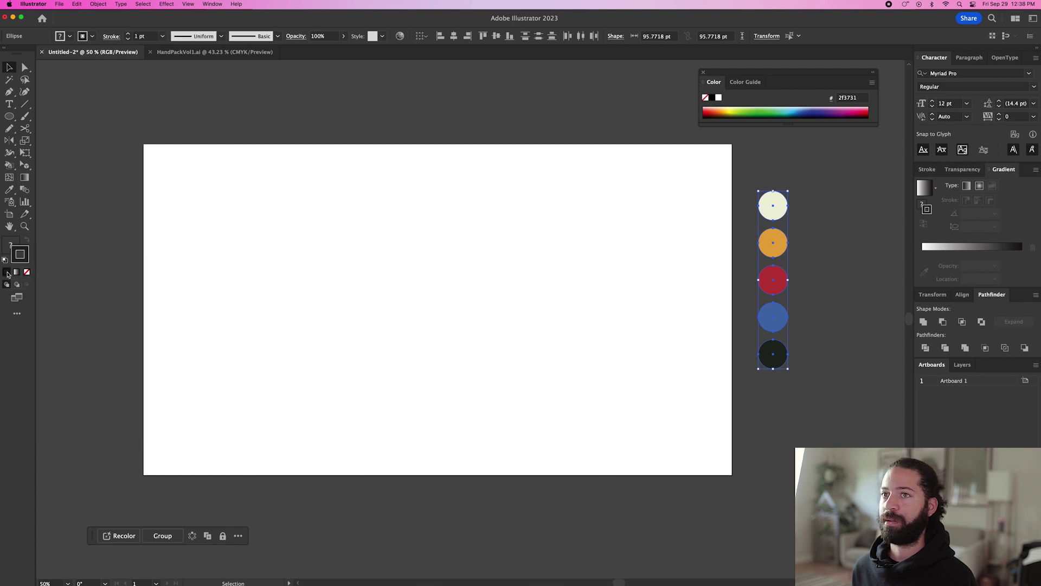
left_click(129, 34)
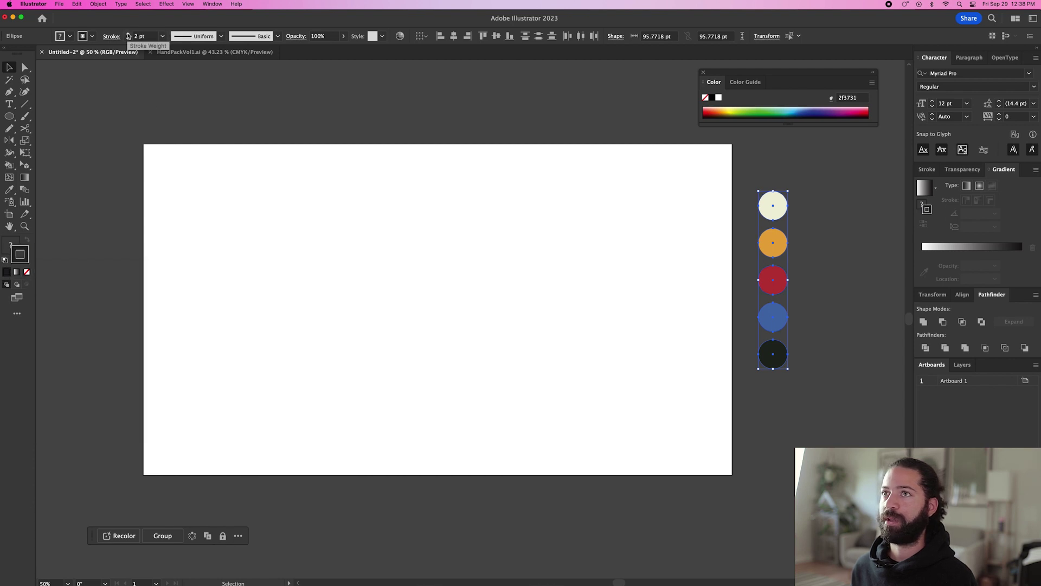
left_click(129, 34)
left_click(128, 35)
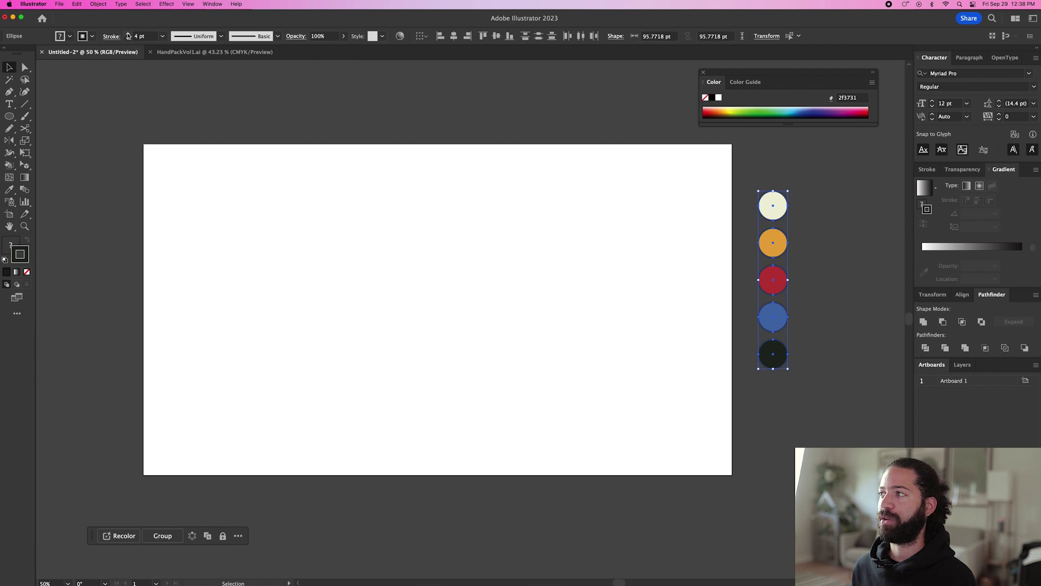
double_click(28, 260)
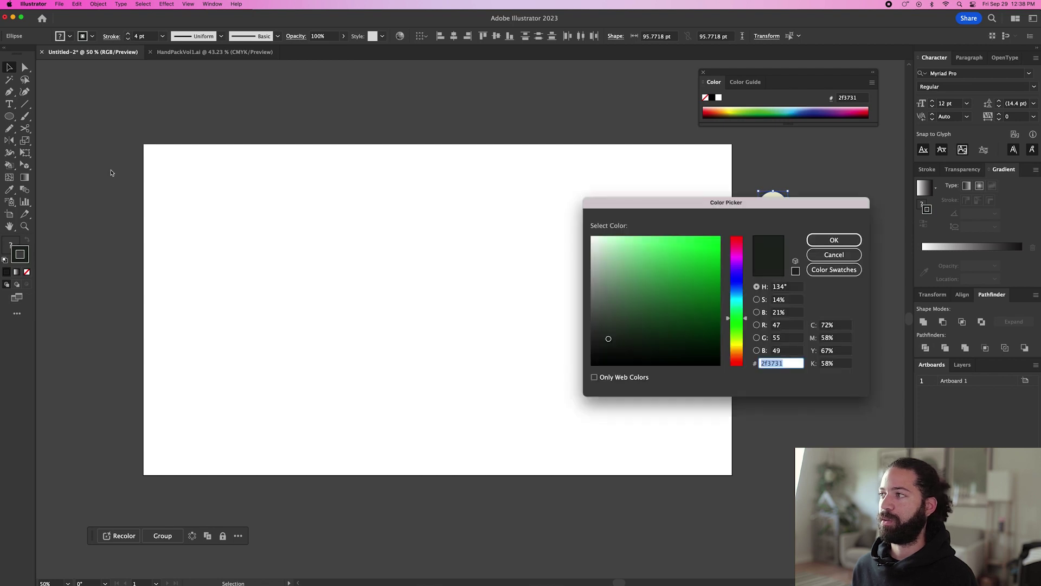
key("cmd+v")
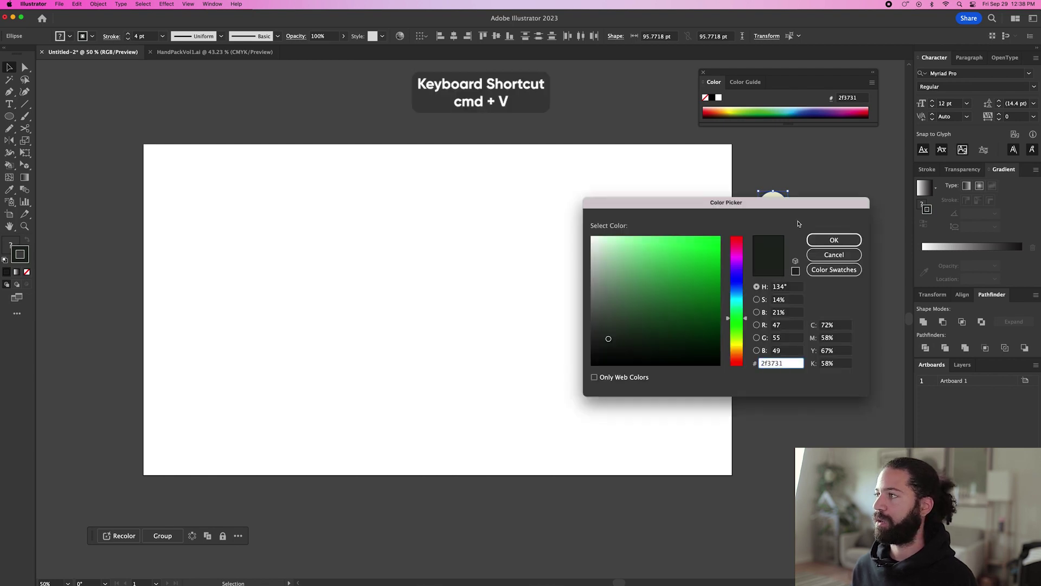
left_click(834, 240)
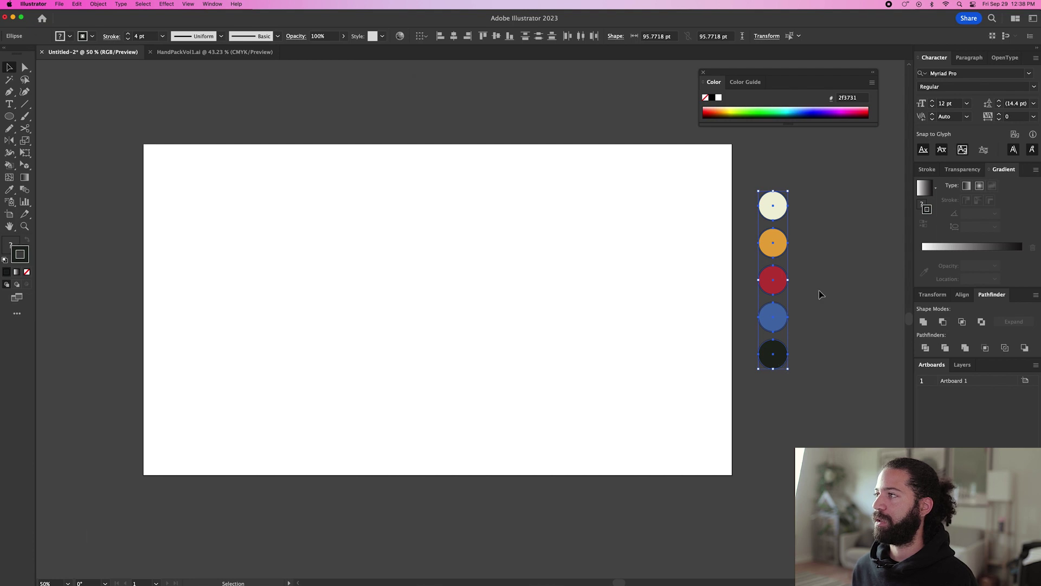
Set the circles' stroke to Round Cap and Round Join
left_click(807, 184)
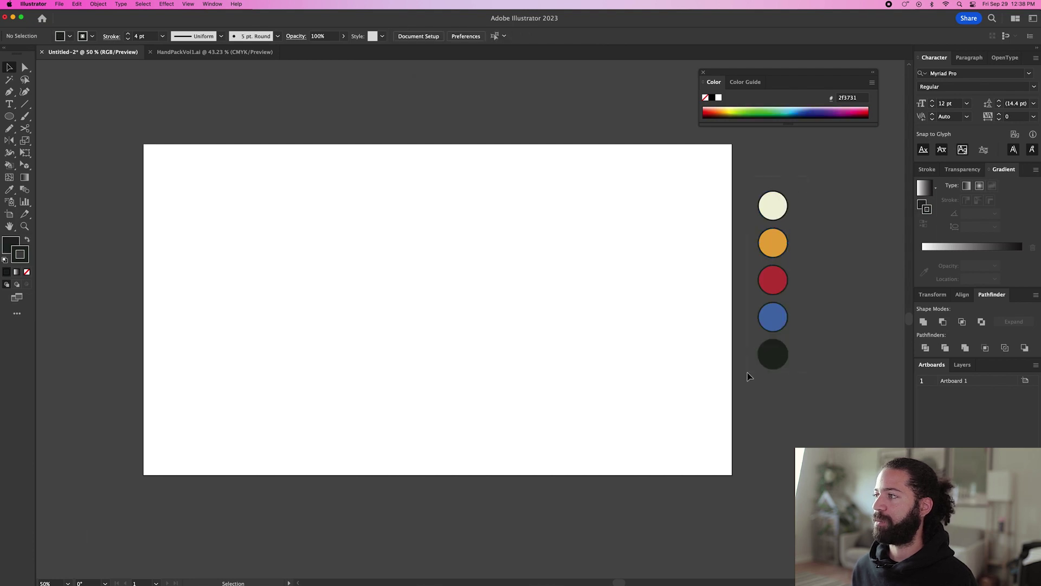
key("super+a")
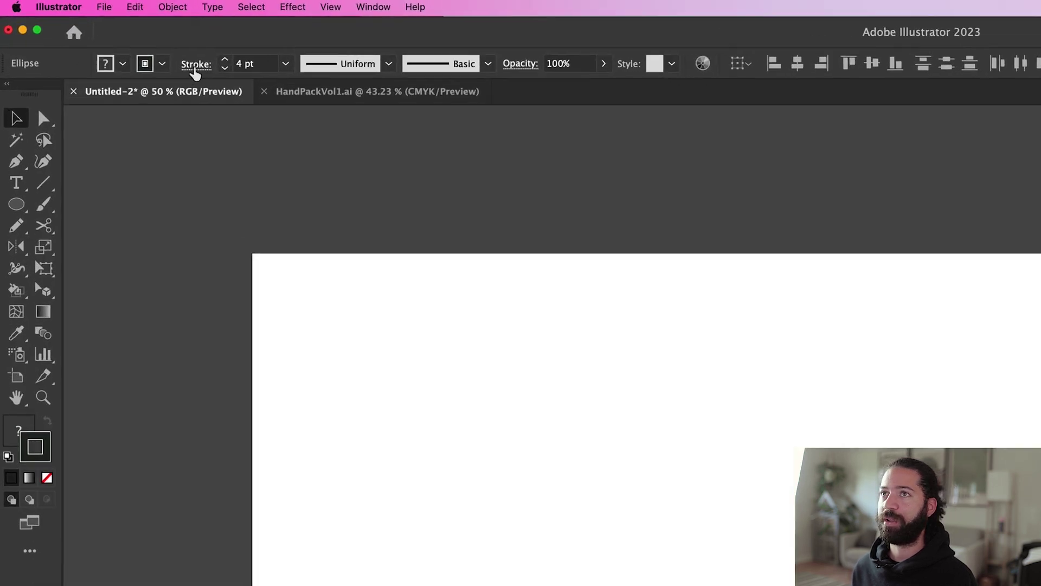
left_click(195, 70)
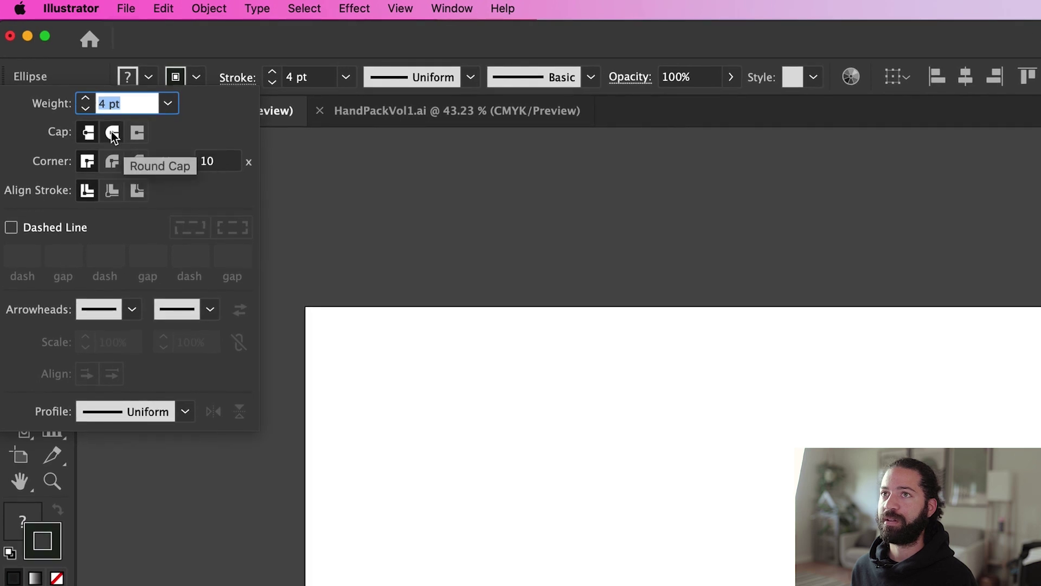
left_click(113, 135)
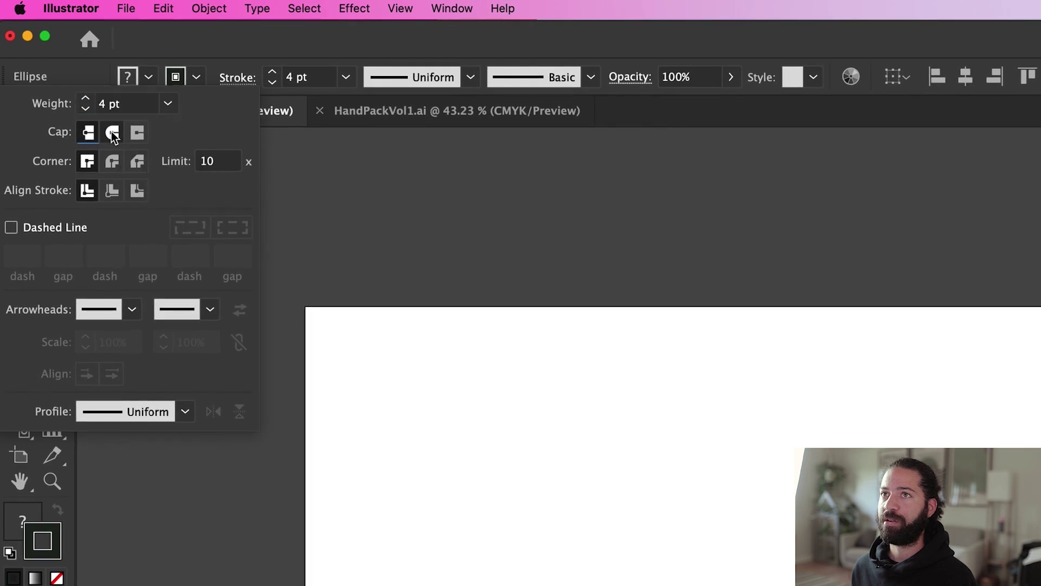
left_click(113, 161)
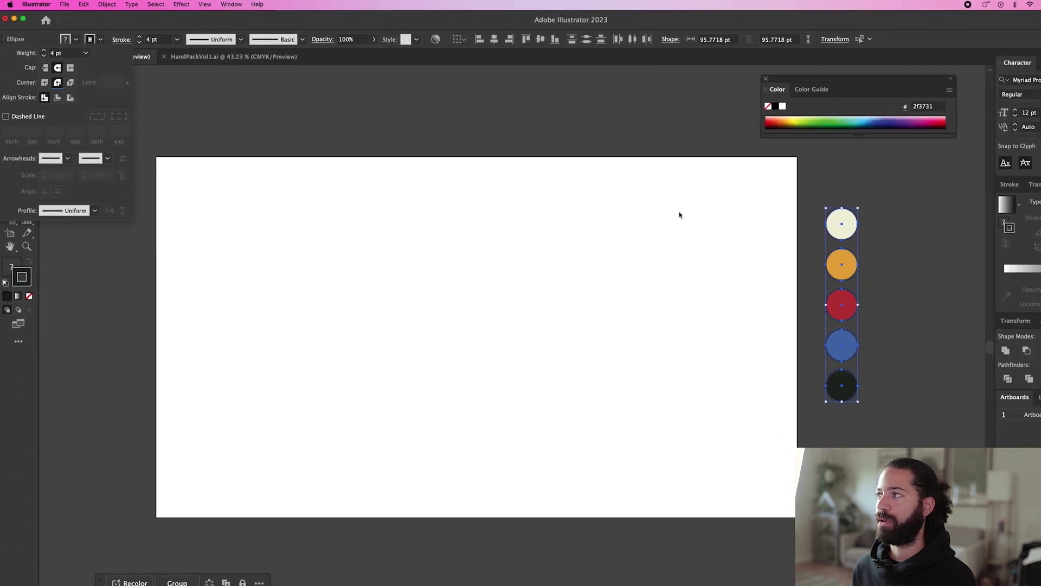
left_click(843, 209)
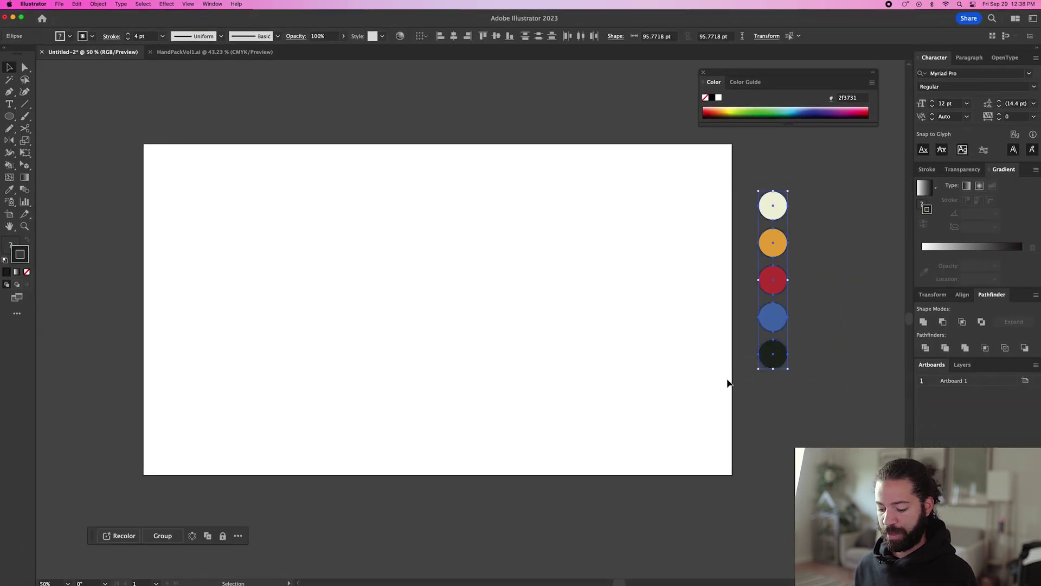
Open Recolor Artwork's advanced options for the five-circle group and move the dialog aside
left_click(729, 383)
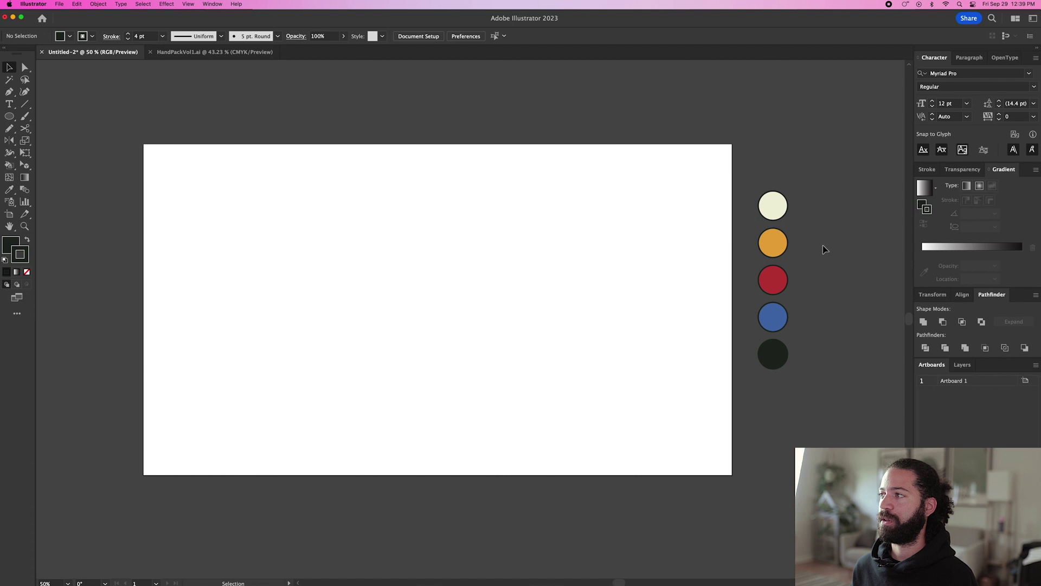
left_click(768, 205)
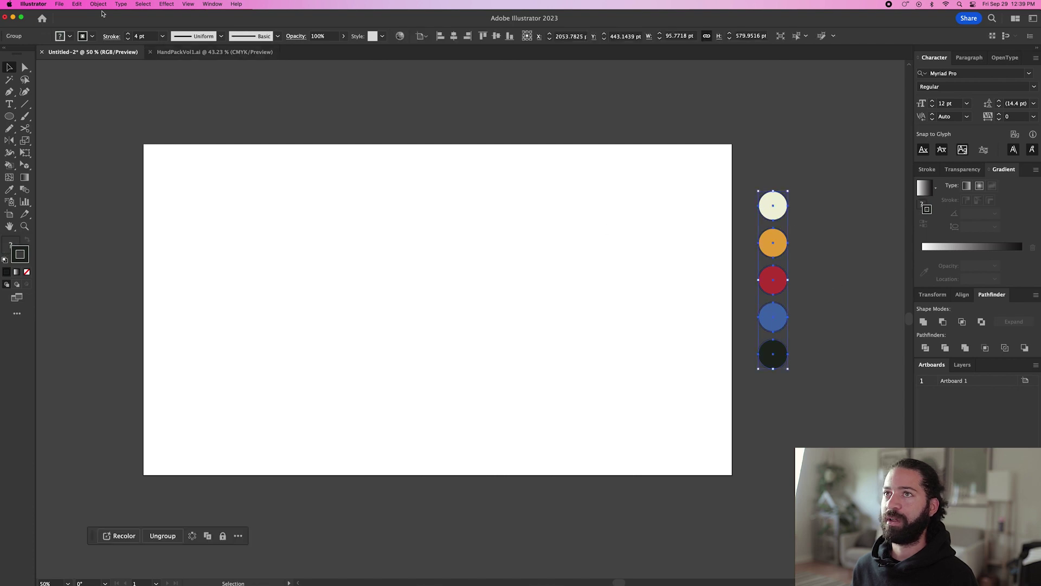
left_click(78, 5)
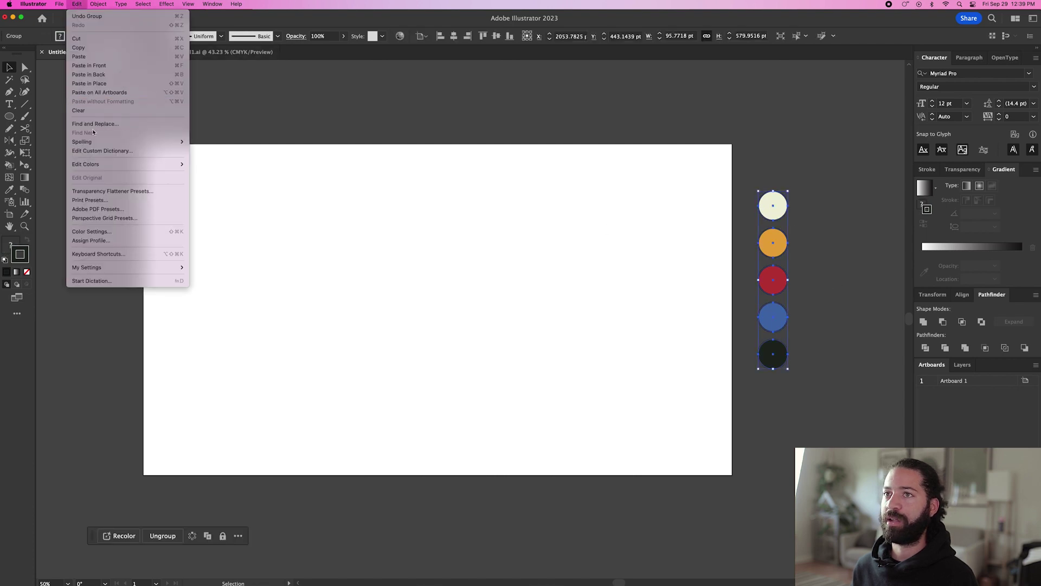
mouse_move(111, 167)
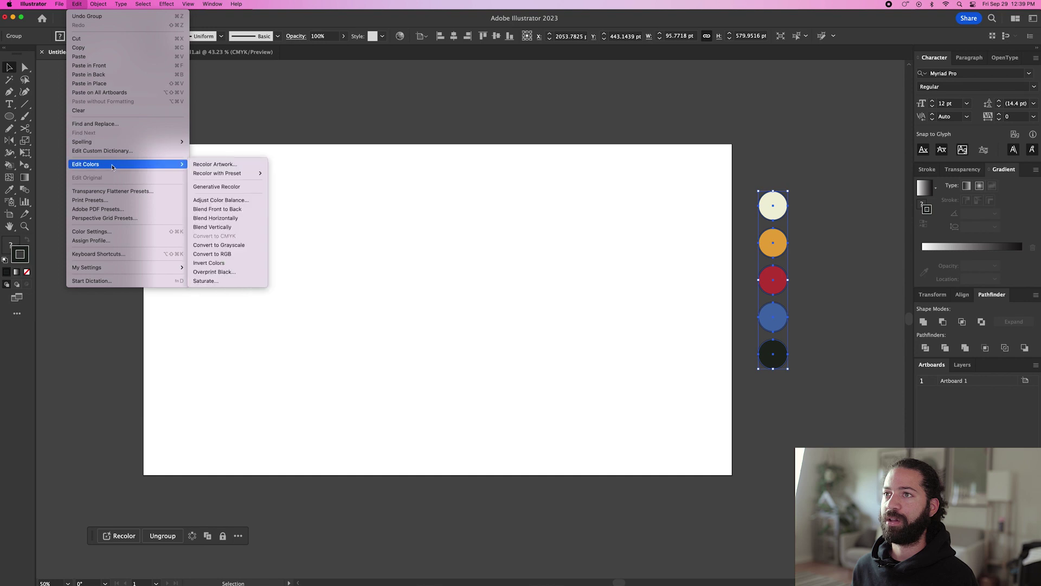
left_click(215, 164)
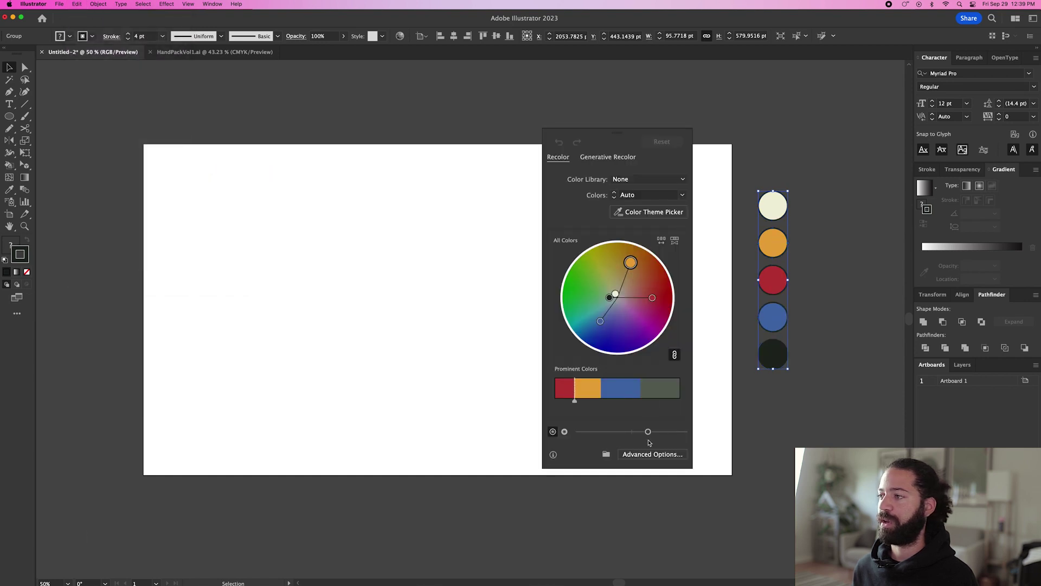
left_click(645, 455)
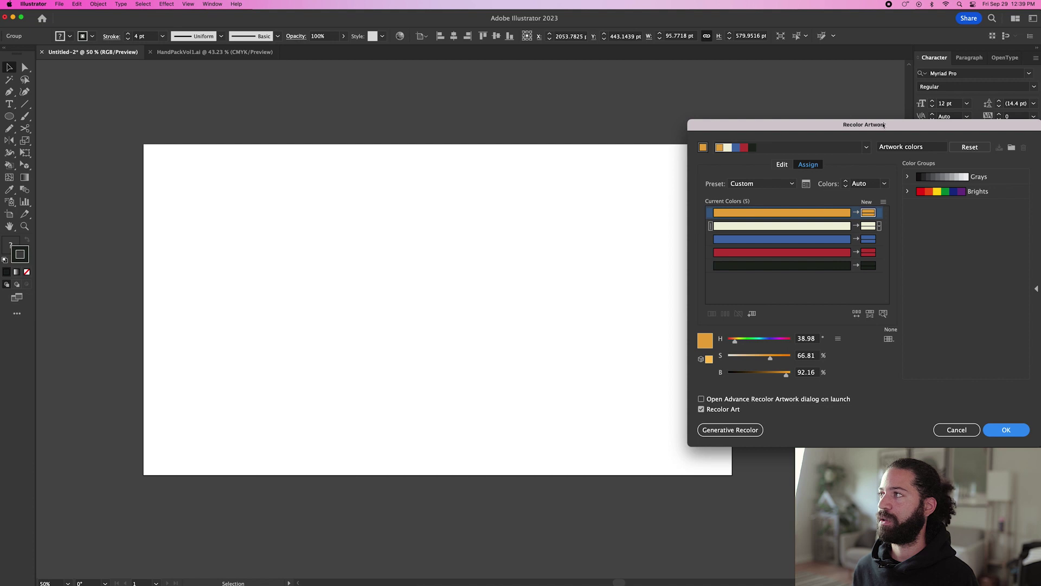
left_click_drag(884, 125, 391, 88)
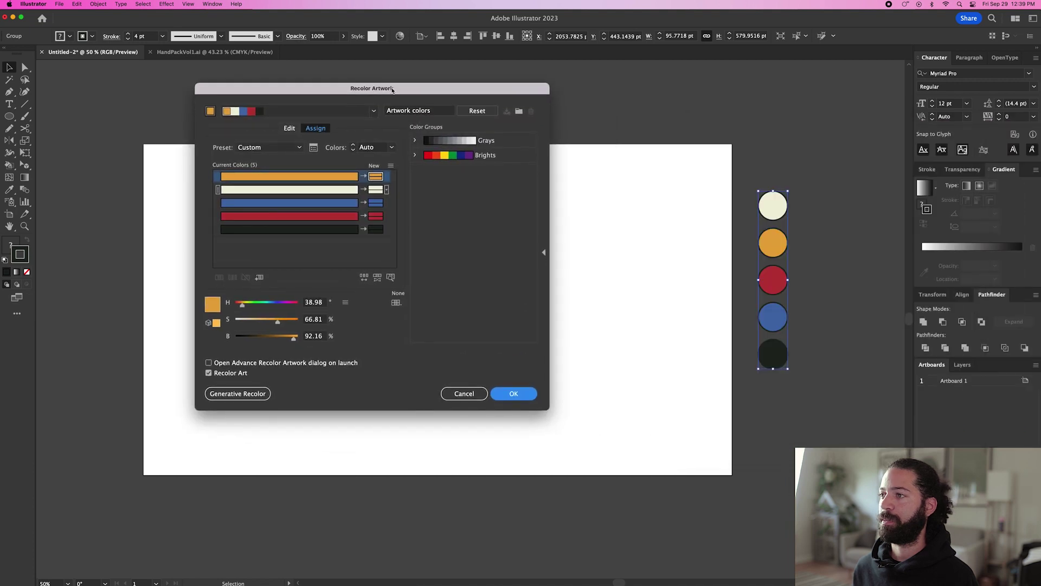
Preview the Ancient, Baroque and Impressionism Art History palettes on the circles
left_click(397, 303)
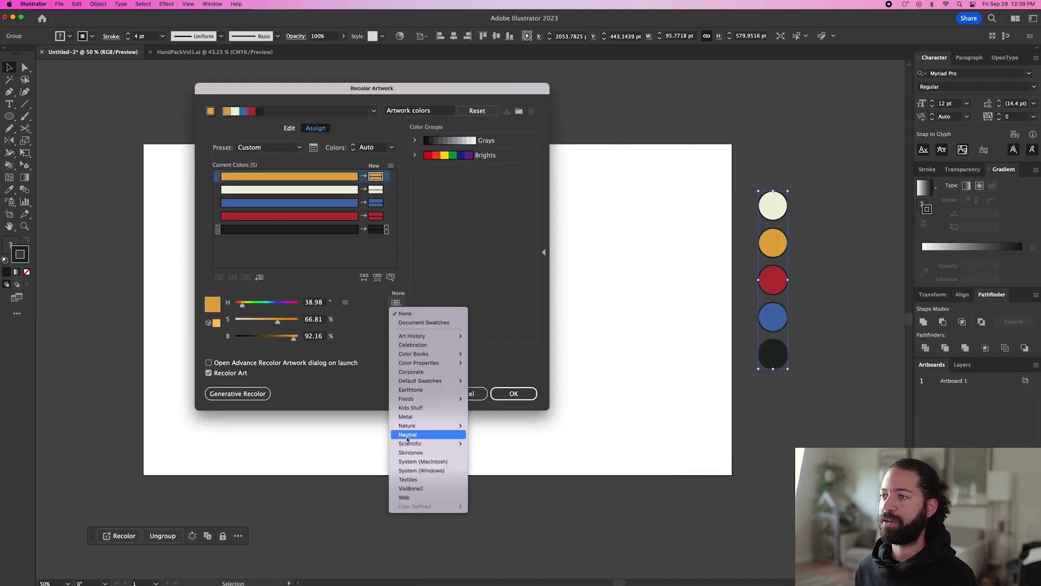
mouse_move(434, 340)
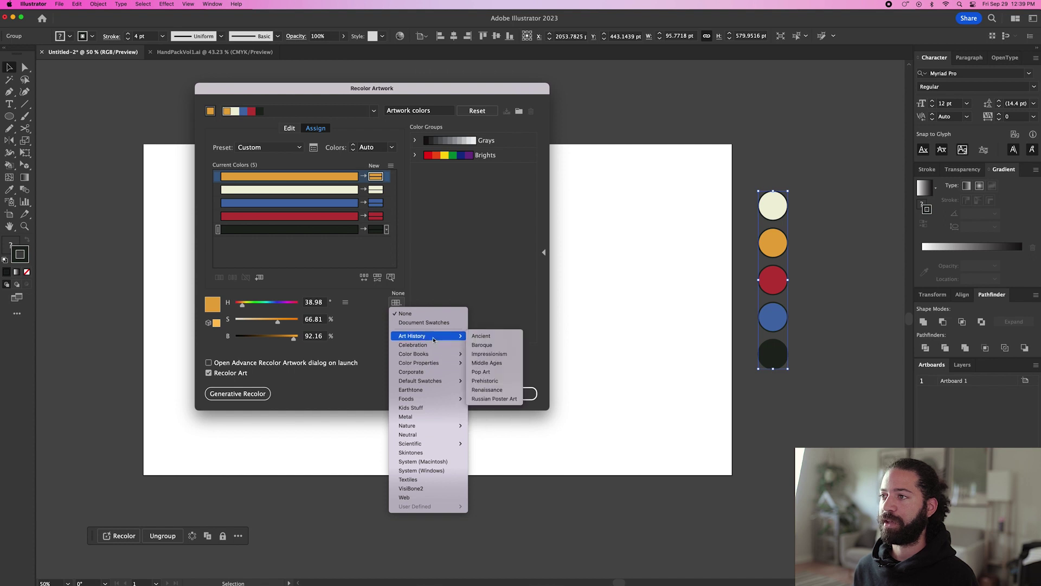
left_click(480, 336)
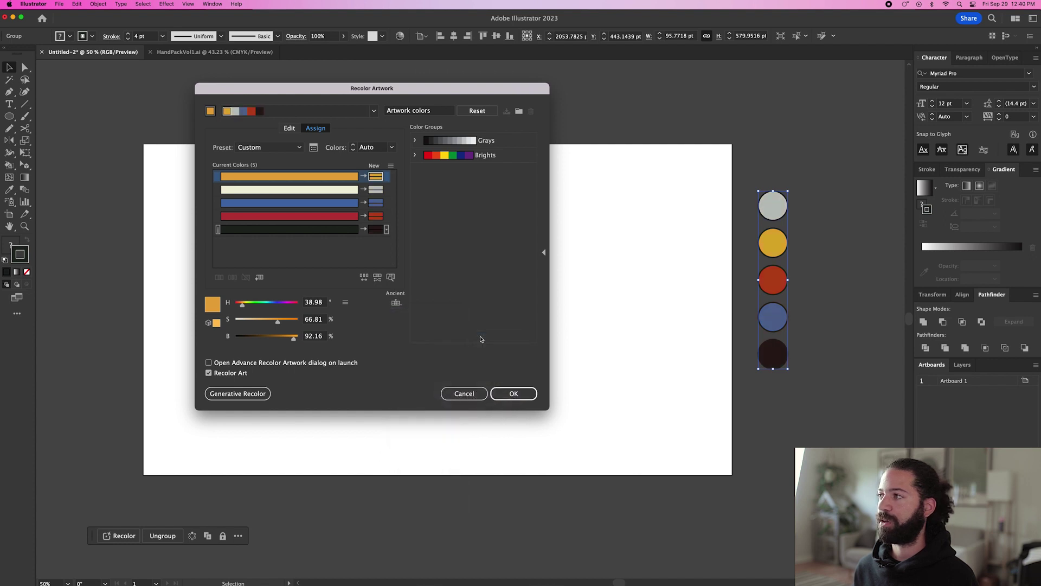
left_click(397, 304)
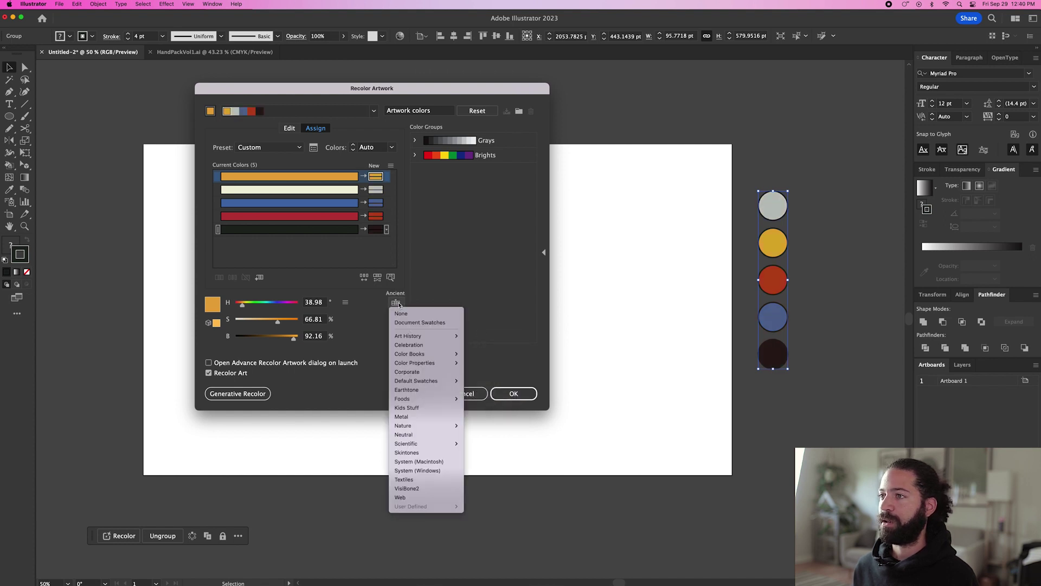
mouse_move(410, 339)
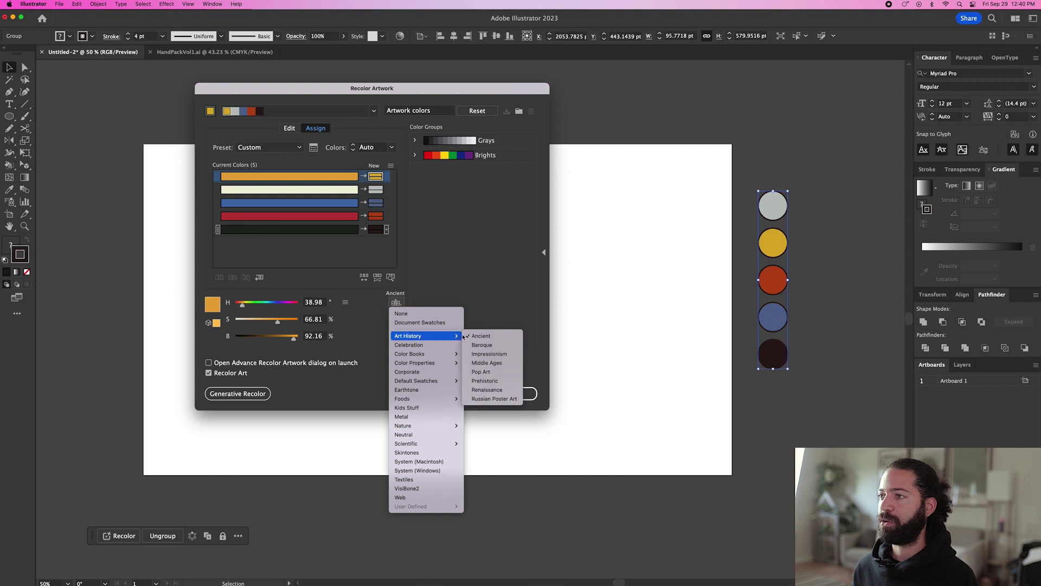
left_click(486, 346)
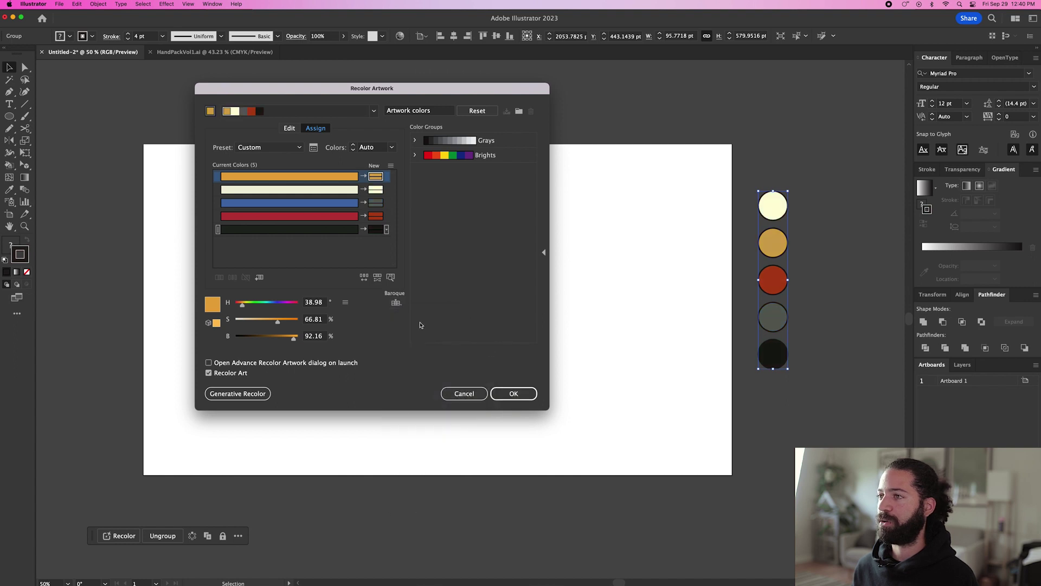
left_click(396, 302)
mouse_move(428, 336)
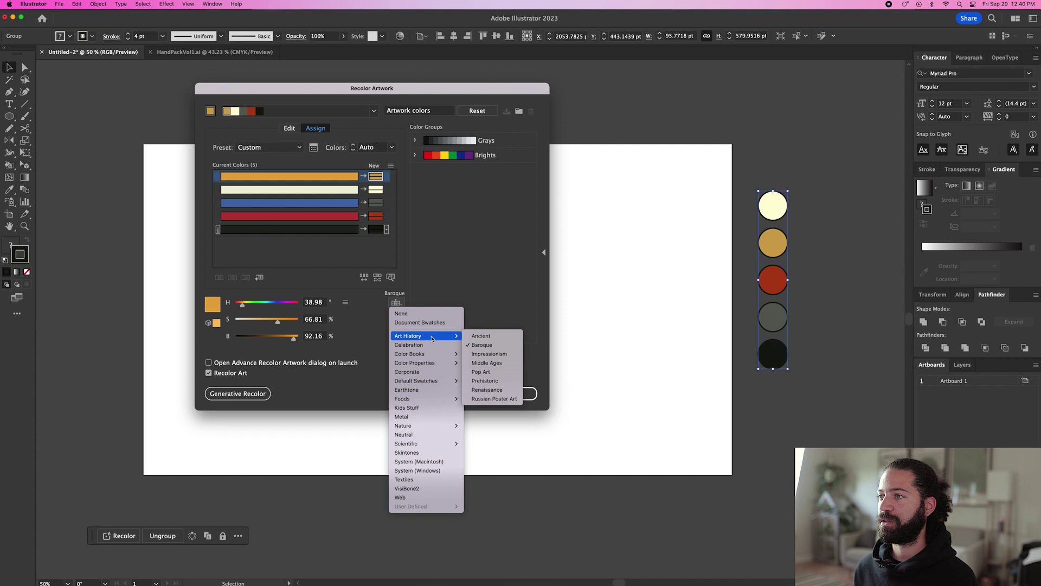
left_click(484, 354)
Preview the Middle Ages, Pop Art, Prehistoric and Renaissance palettes on the circles
left_click(396, 302)
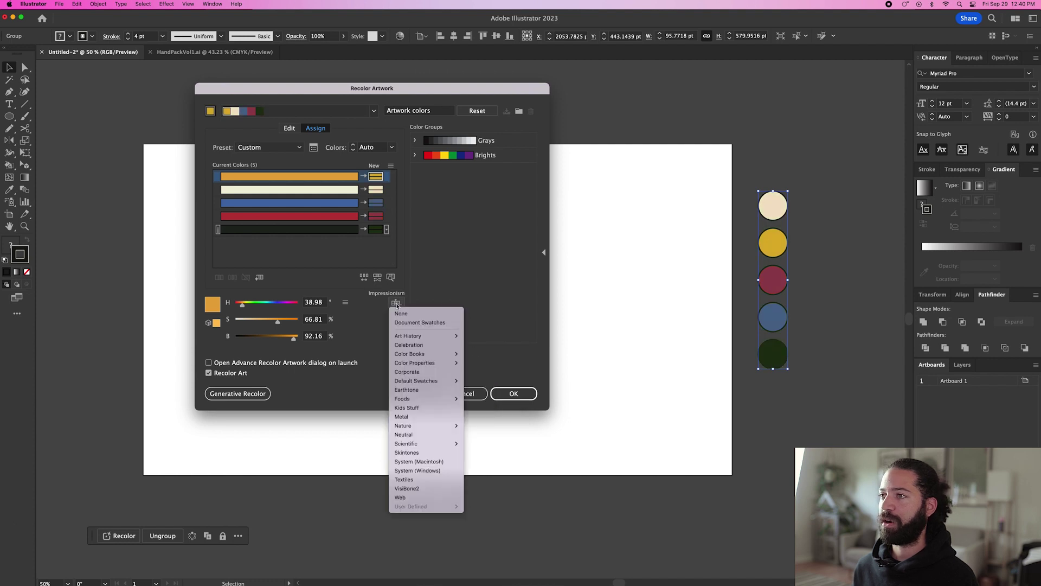
mouse_move(434, 336)
left_click(494, 363)
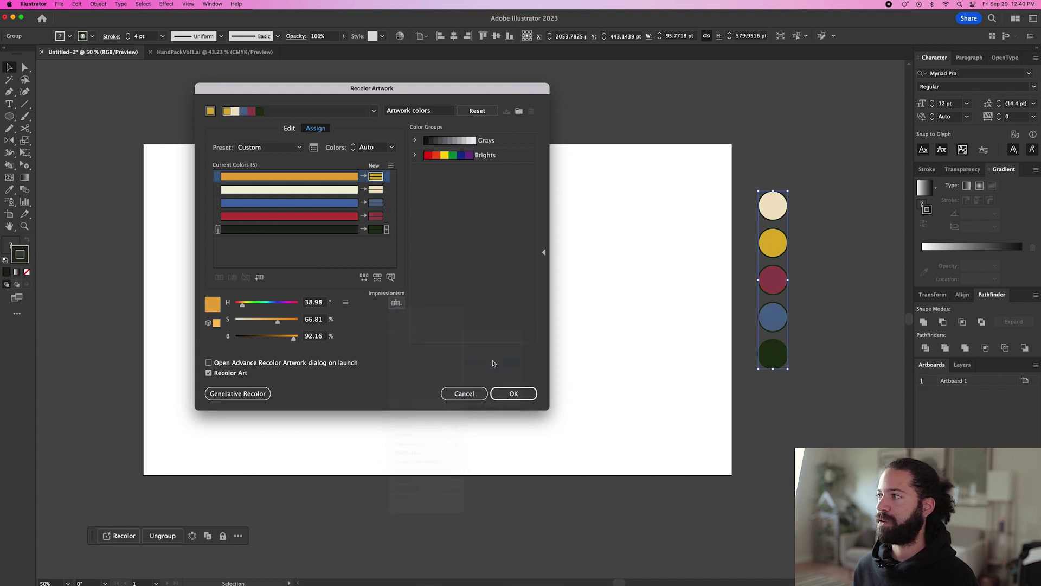
left_click(397, 303)
mouse_move(412, 335)
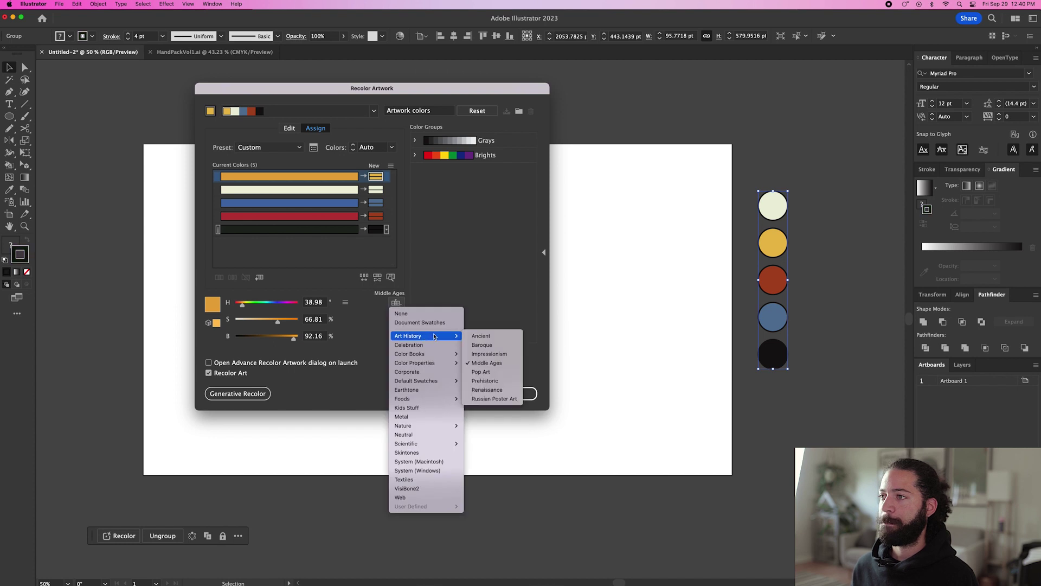
left_click(475, 368)
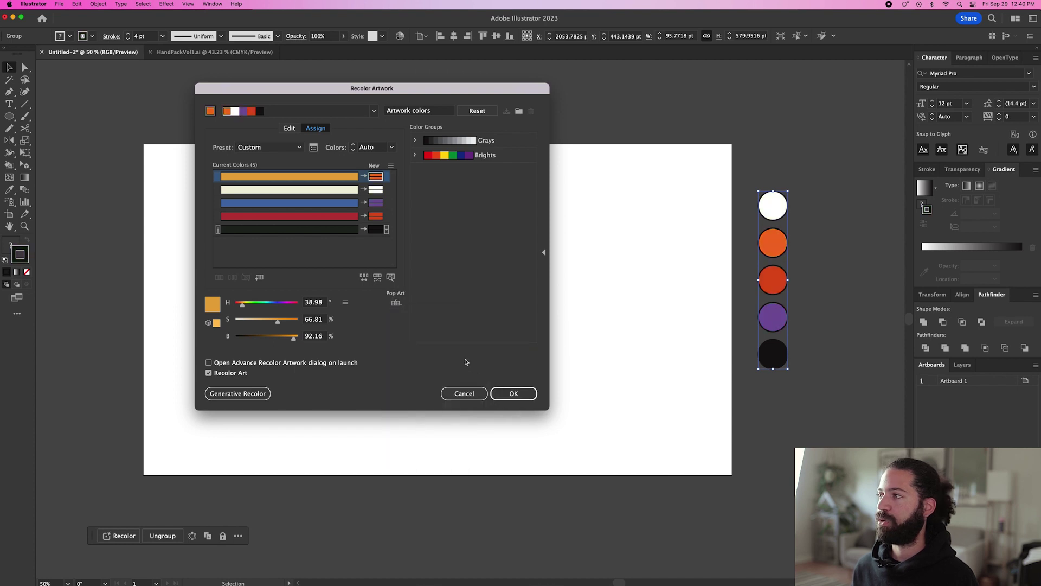
left_click(397, 303)
mouse_move(428, 336)
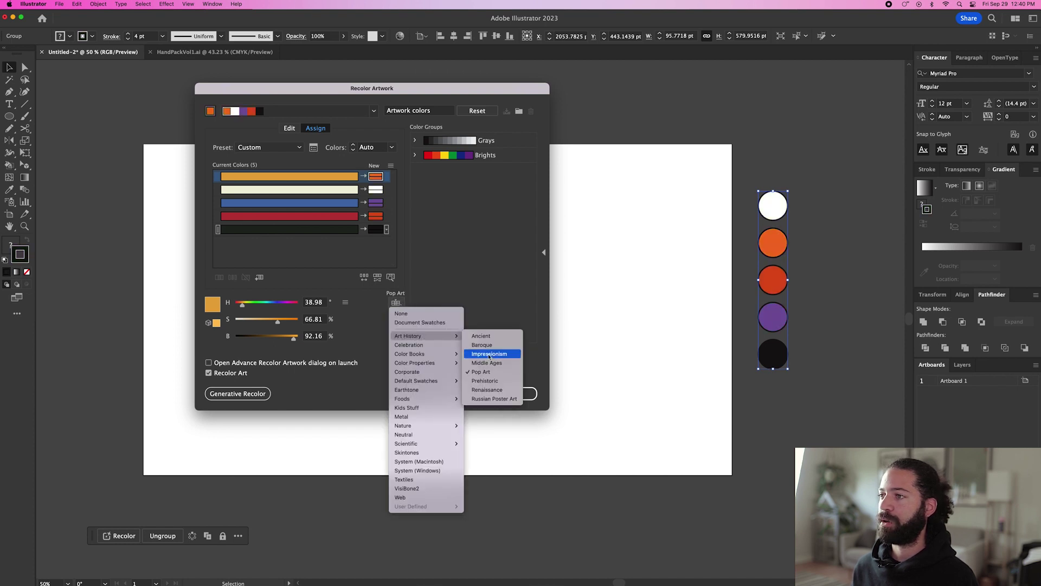
left_click(484, 380)
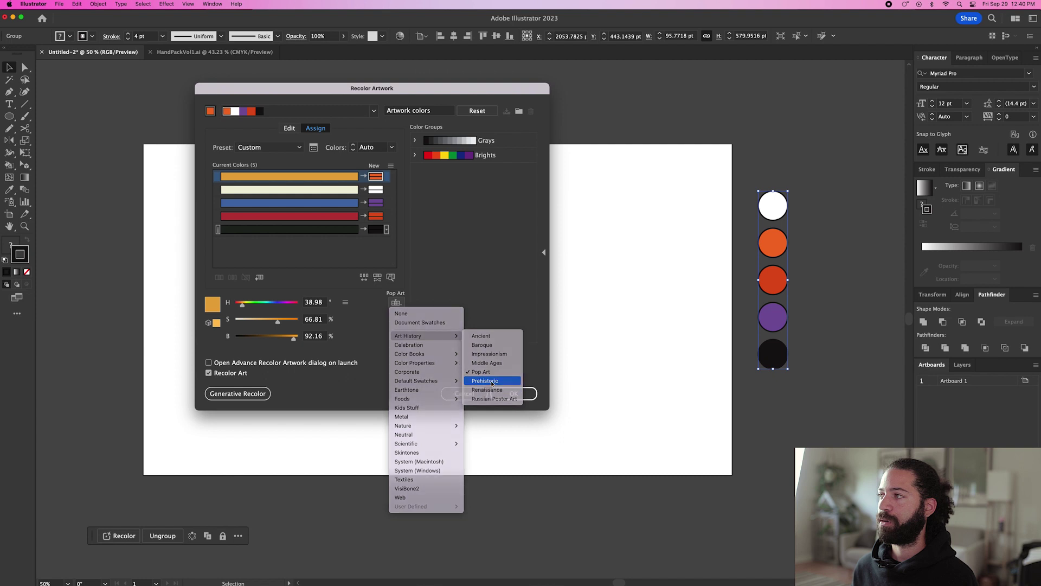
left_click(397, 302)
mouse_move(418, 336)
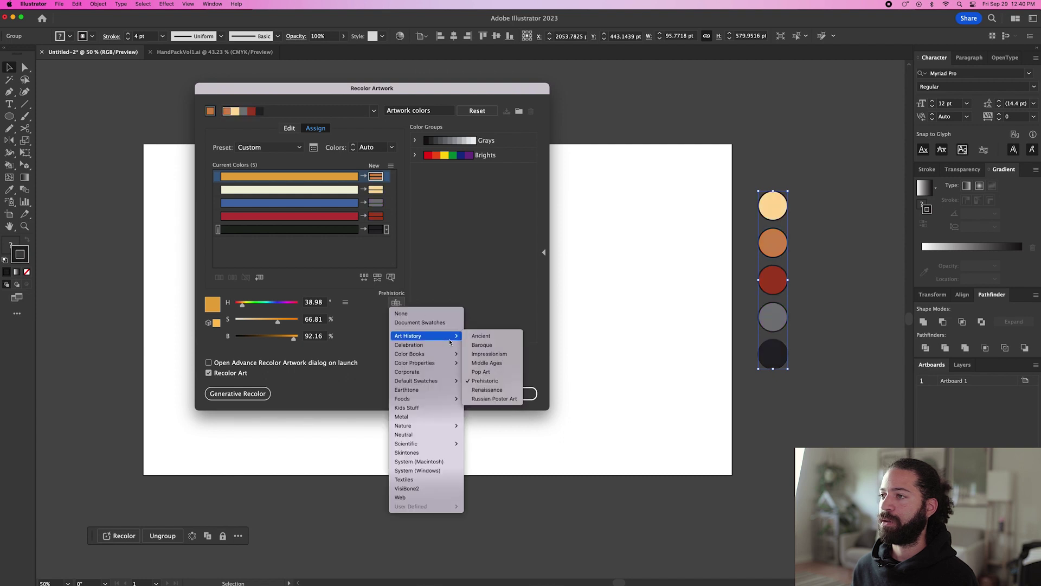
left_click(487, 390)
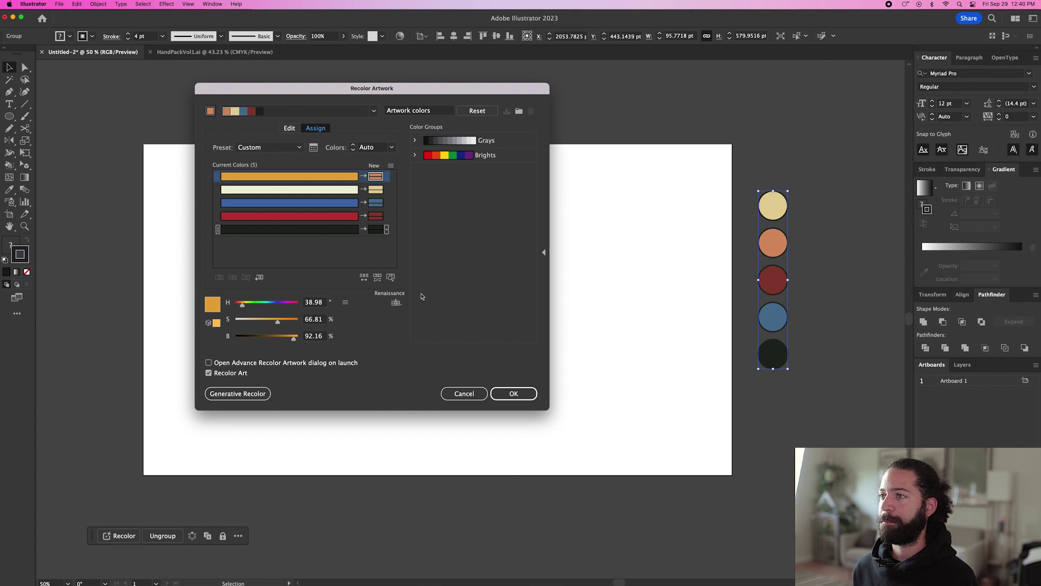
Apply the Foods > Fruit library to the circles and confirm
left_click(396, 302)
mouse_move(433, 401)
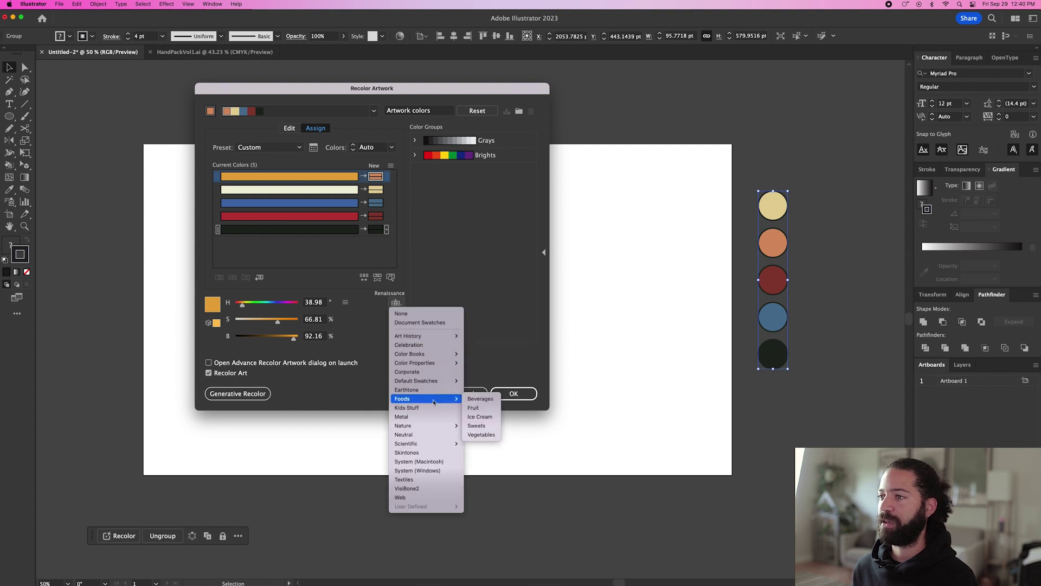
left_click(475, 408)
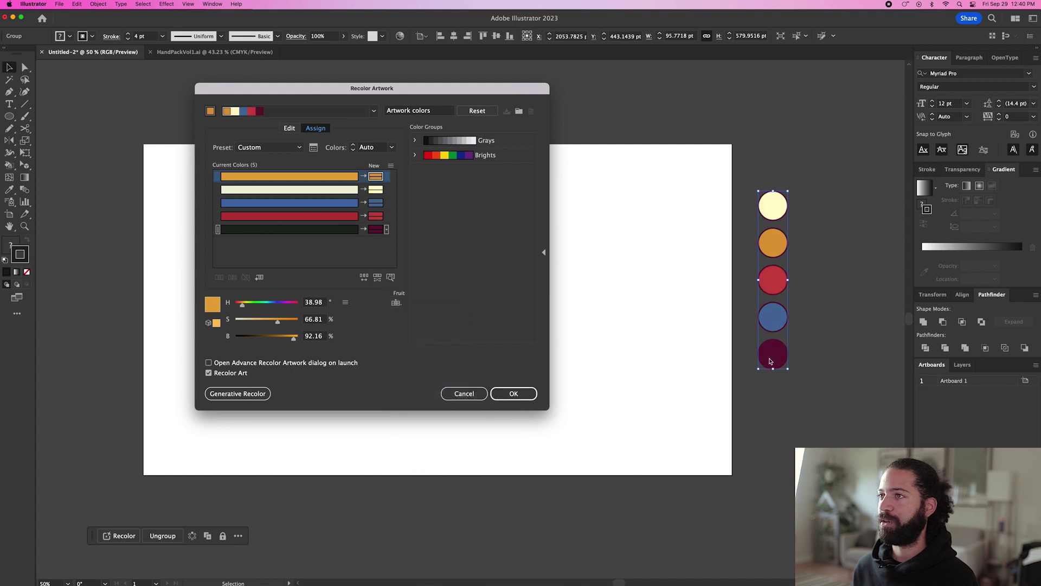
left_click(513, 394)
Draw a large face circle, sample the orange palette circle onto it, and check its 4 pt stroke
left_click(771, 381)
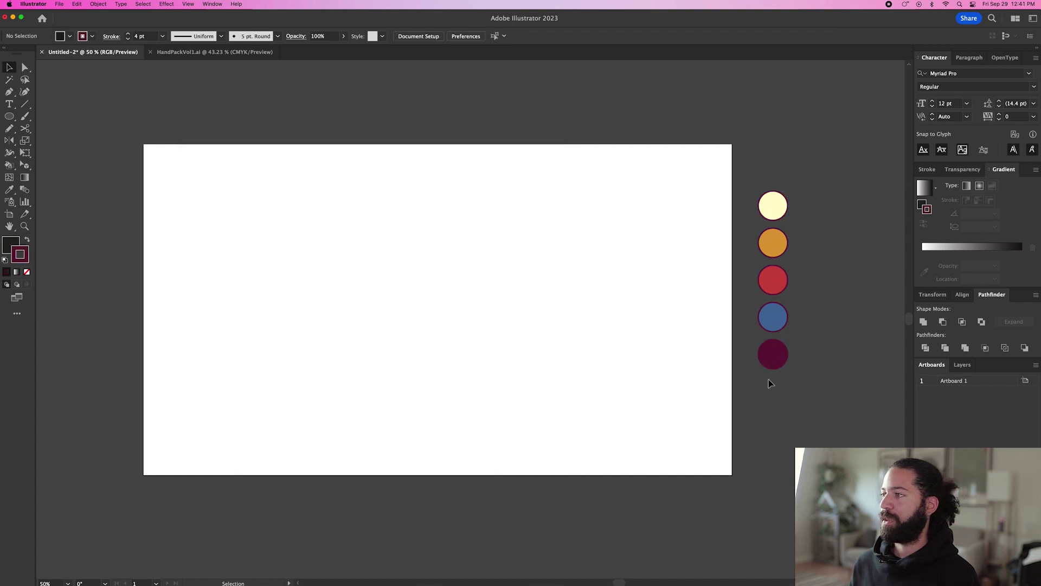
scroll(727, 385, "down", 1)
key("l")
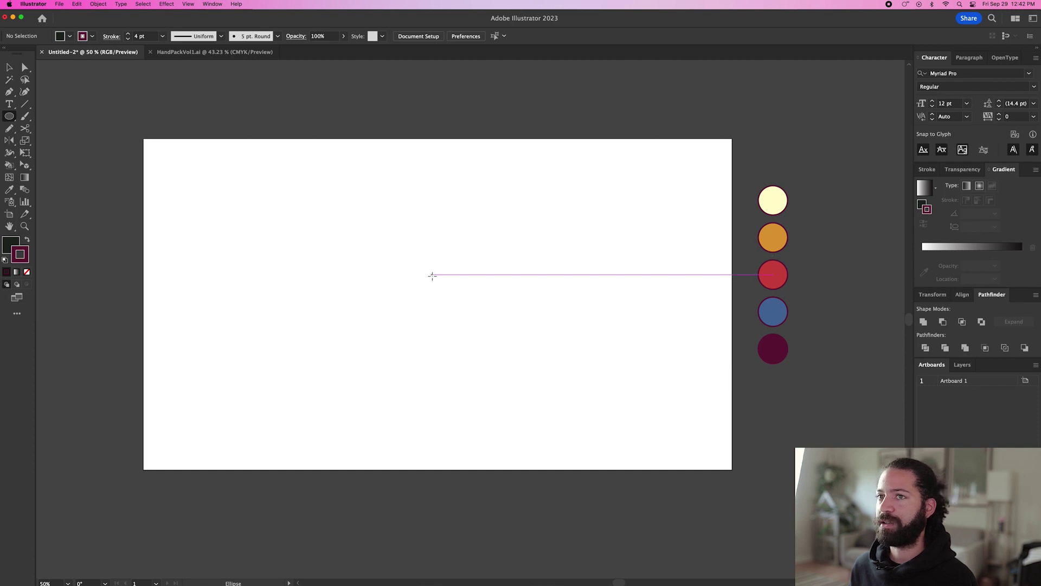
key("comma")
left_click_drag(428, 289, 473, 329)
key("i")
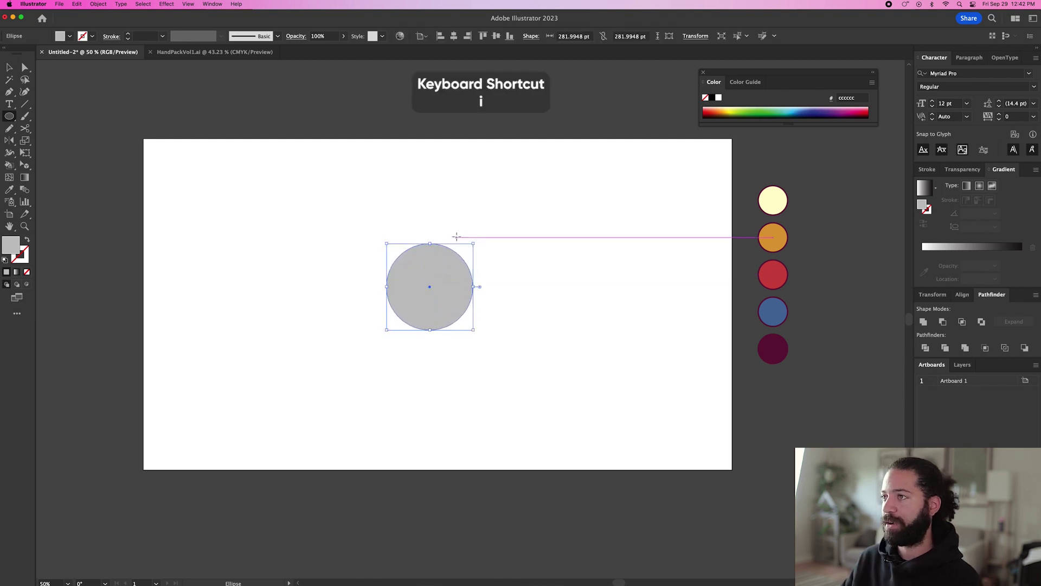
left_click(769, 234)
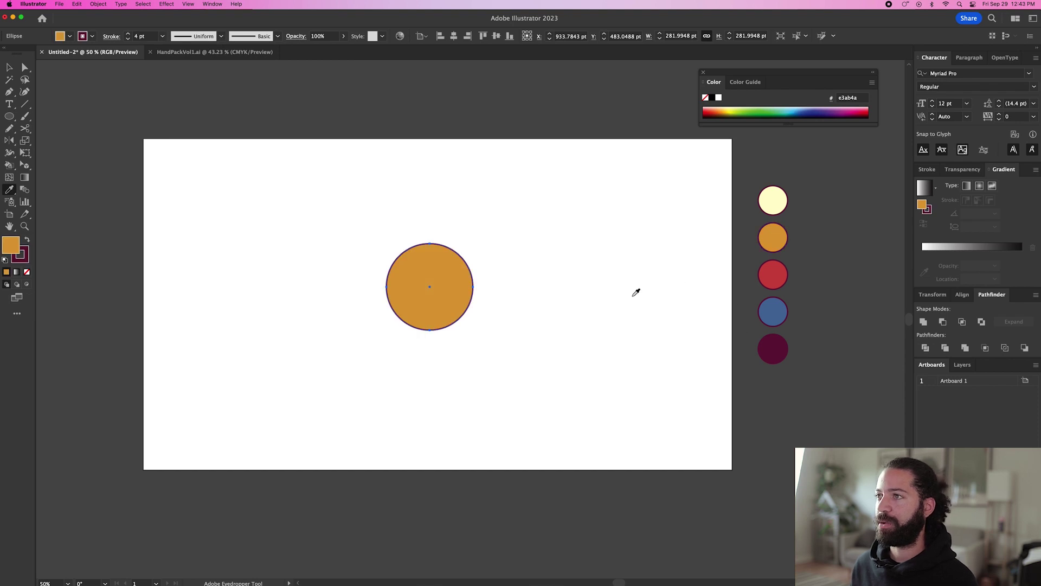
left_click(111, 37)
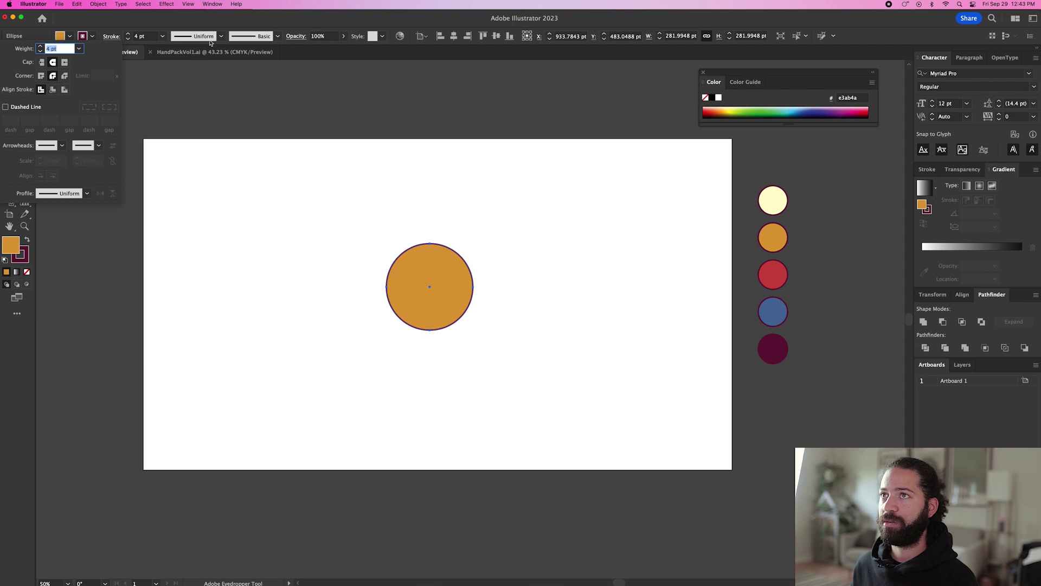
left_click(212, 22)
Draw a small eye-white circle in the upper face and fill it with the cream swatch
left_click(9, 116)
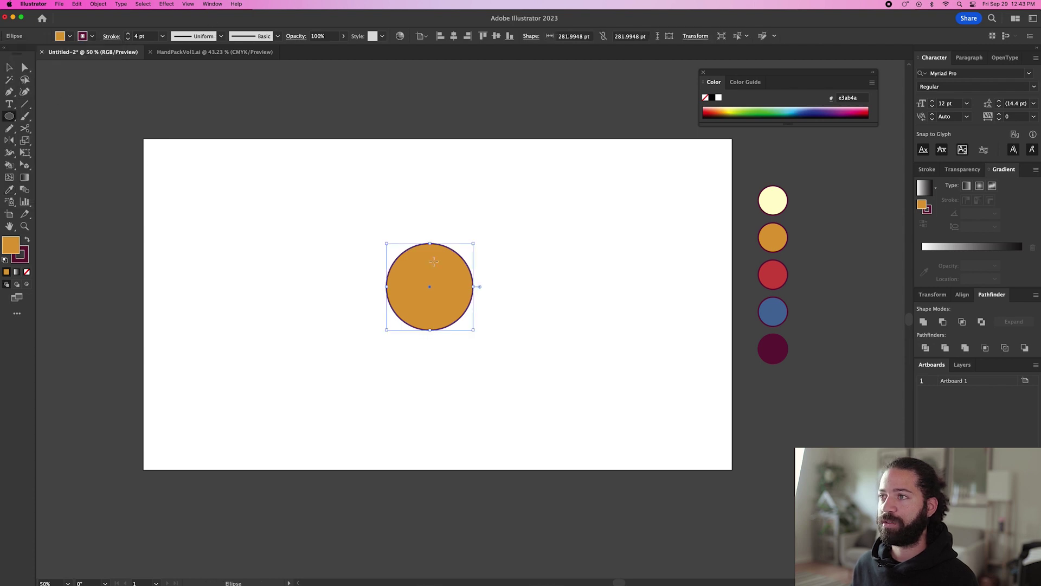
key("super+equal")
key("super+equal")
key("super+equal")
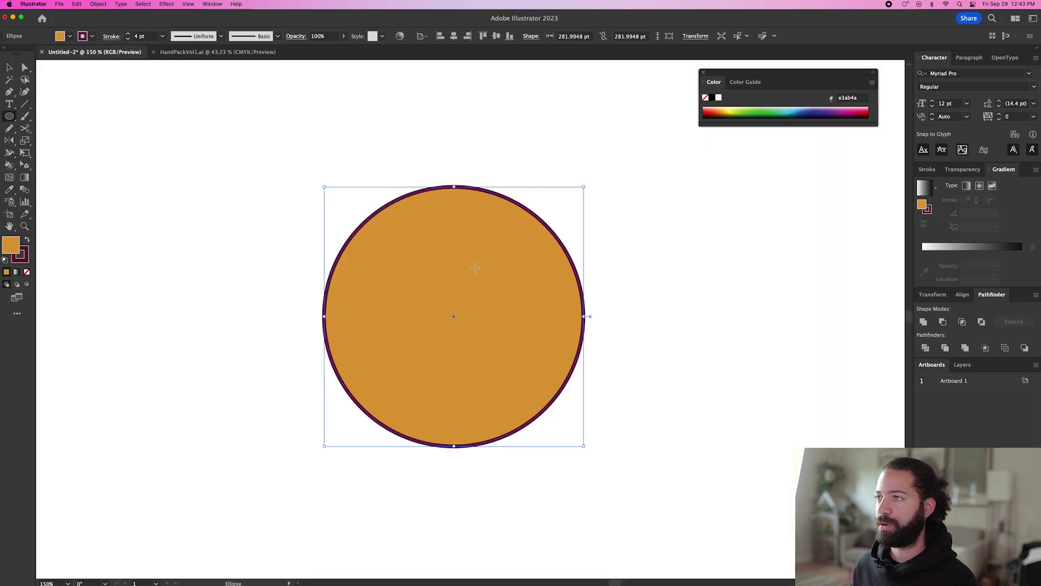
left_click_drag(455, 272, 482, 289)
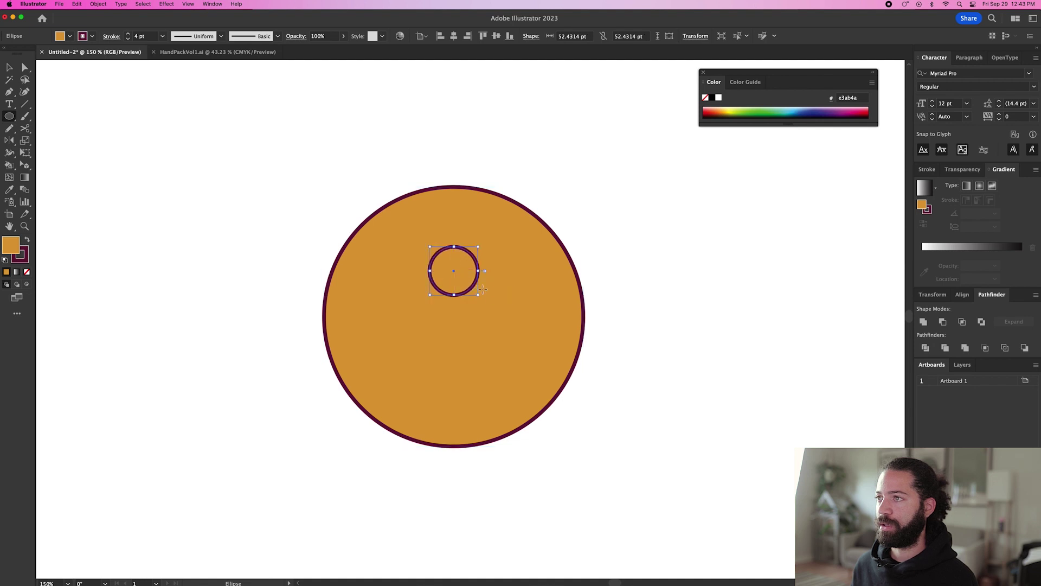
key("i")
scroll(480, 282, "down", 5)
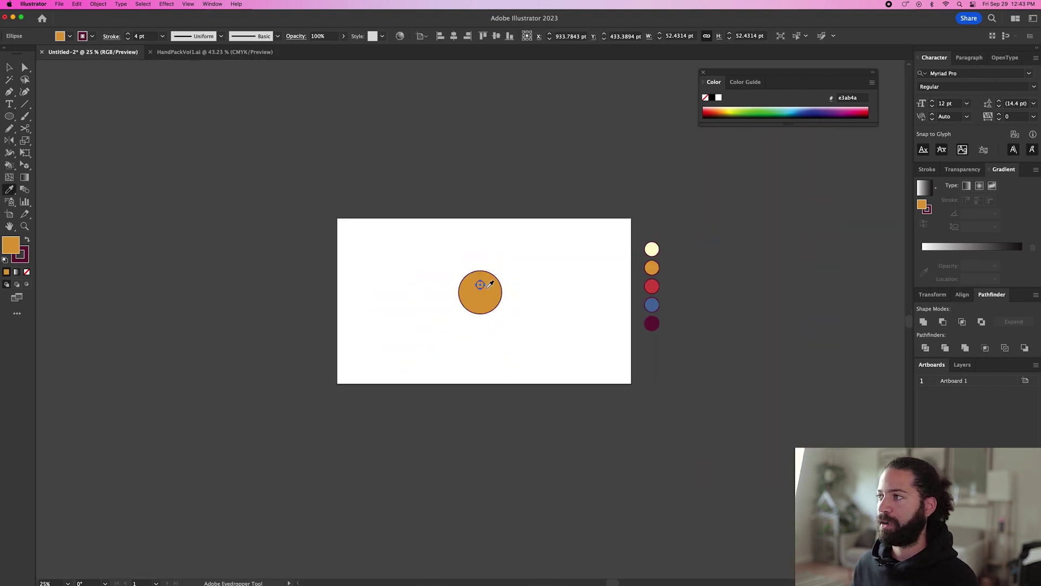
left_click(652, 247)
scroll(504, 279, "up", 10)
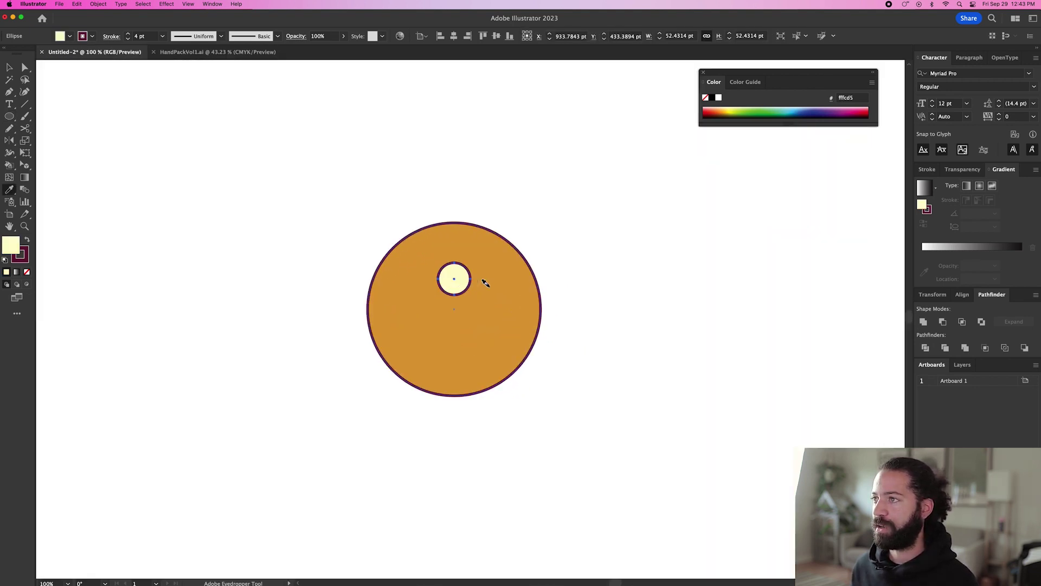
Pencil a lower lid shape across the eye's bottom and fill it orange
key("n")
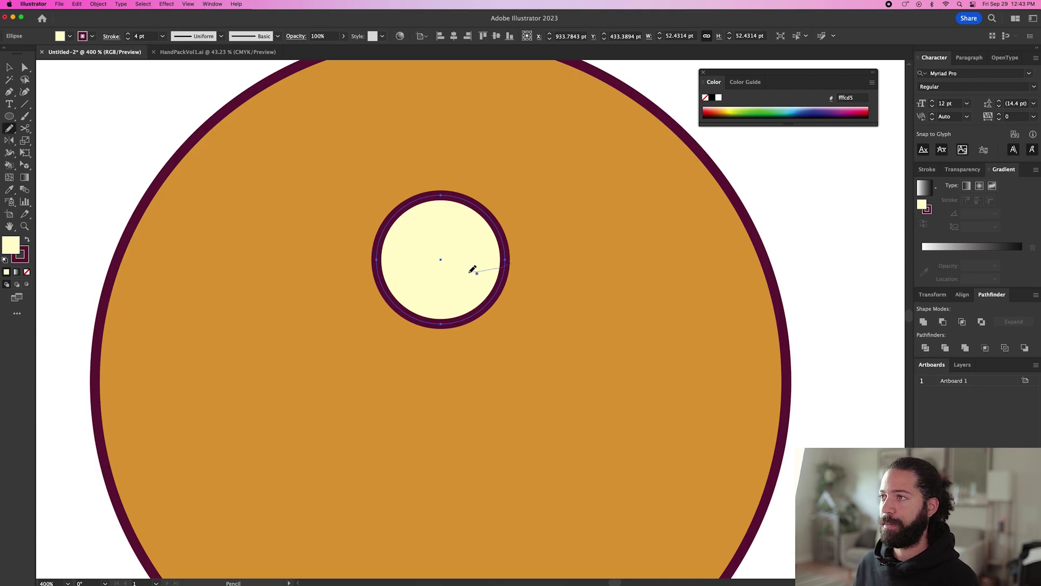
left_click_drag(470, 271, 371, 260)
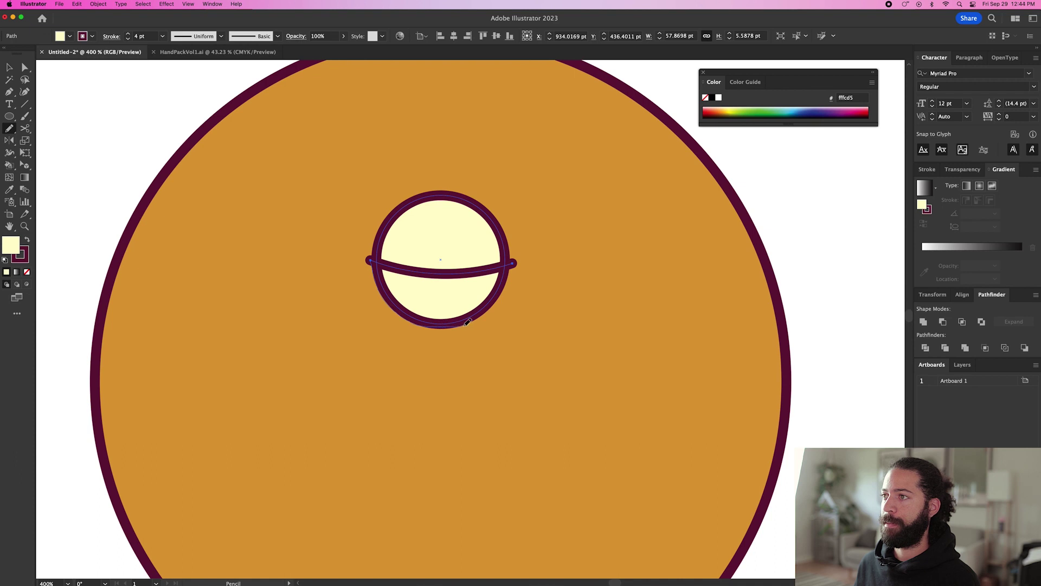
left_click_drag(515, 262, 370, 260)
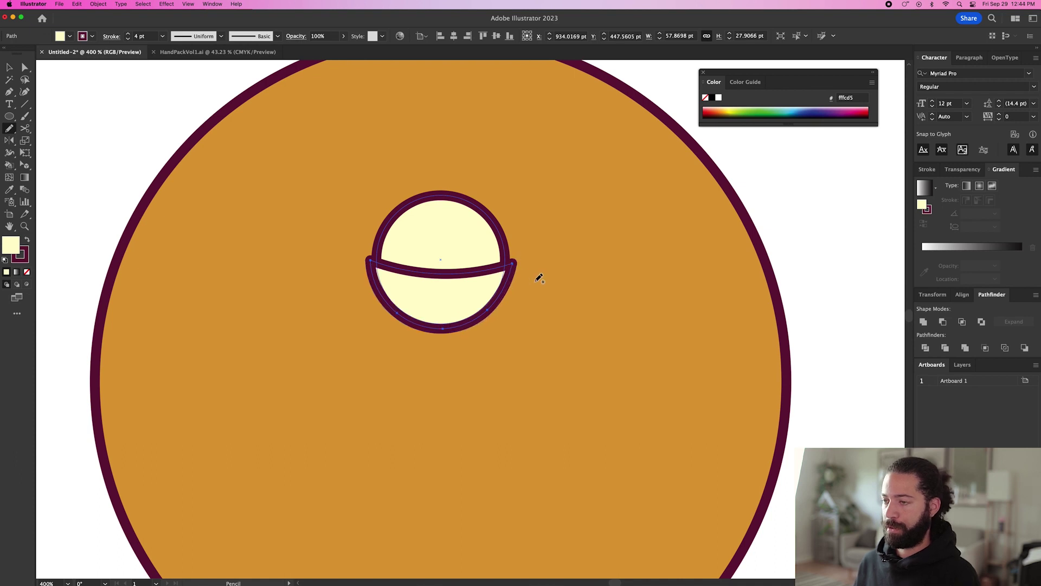
key("i")
left_click(546, 279)
key("v")
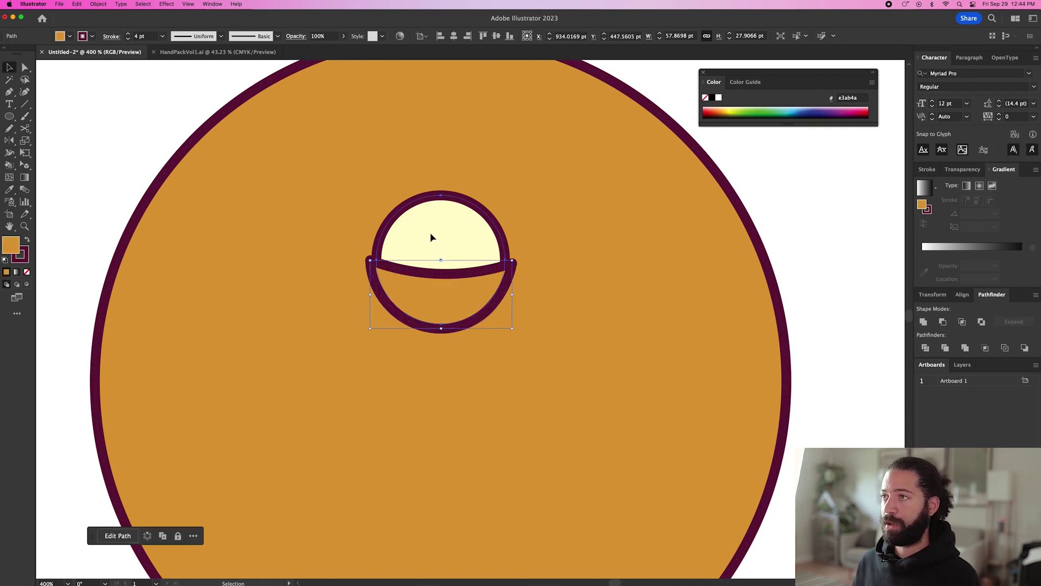
Copy the eye white, shrink the copy into a pupil, and colour it dark purple
left_click(431, 234)
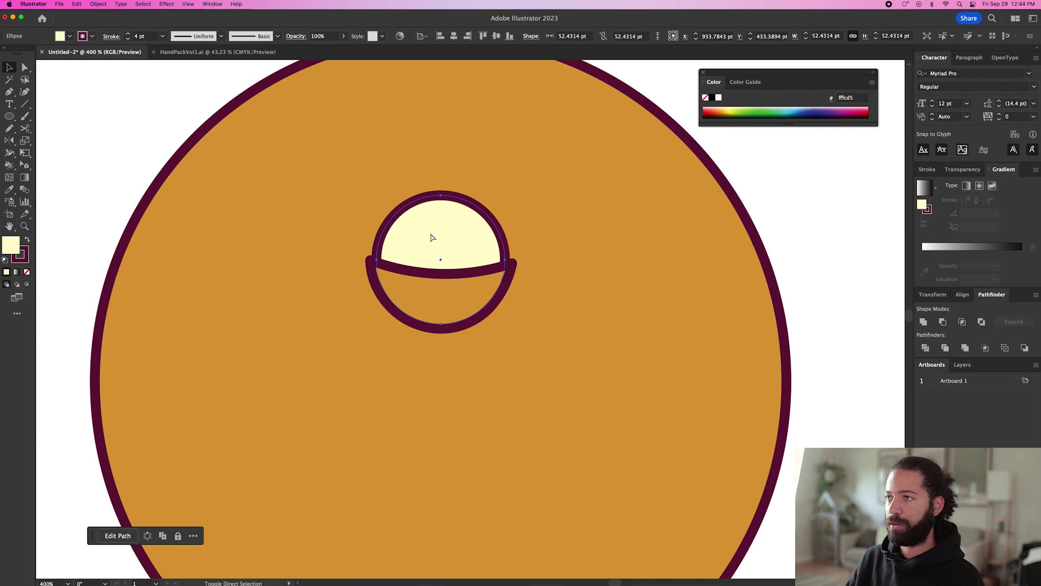
key("super+shift+bracketright")
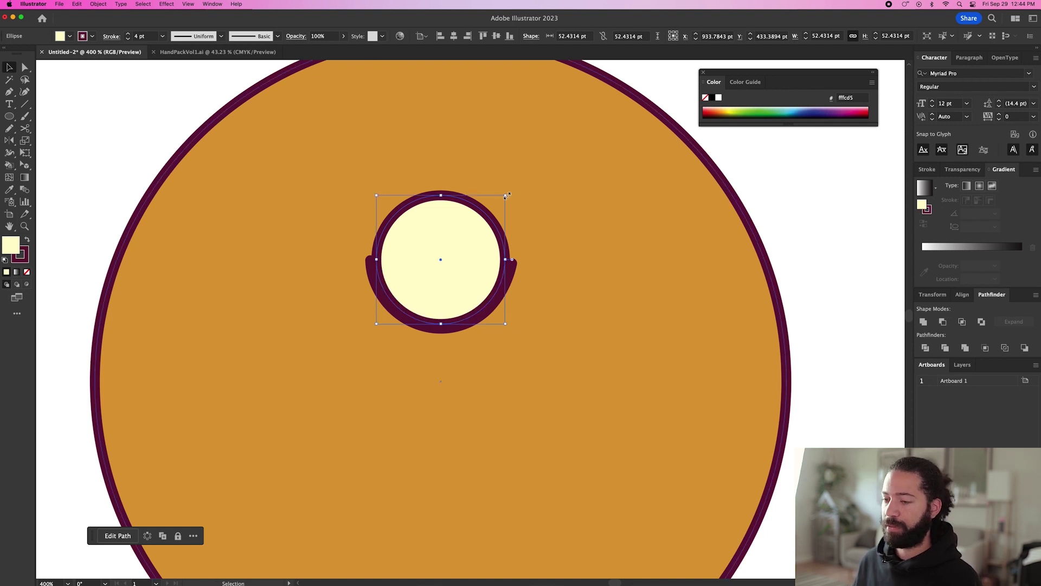
left_click_drag(506, 194, 470, 226)
scroll(504, 271, "down", 5)
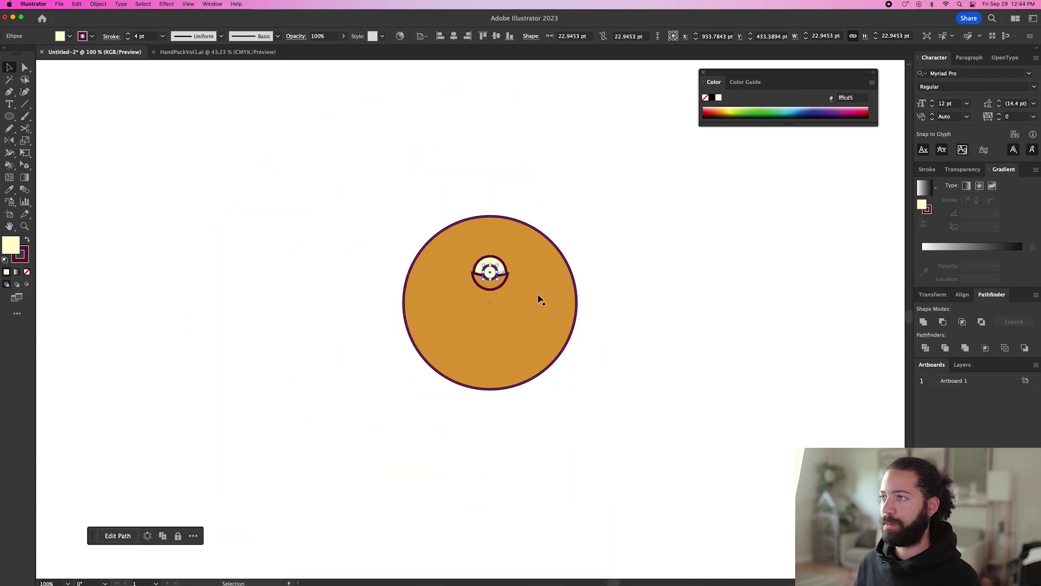
scroll(539, 299, "down", 5)
left_click_drag(581, 288, 462, 311)
key("i")
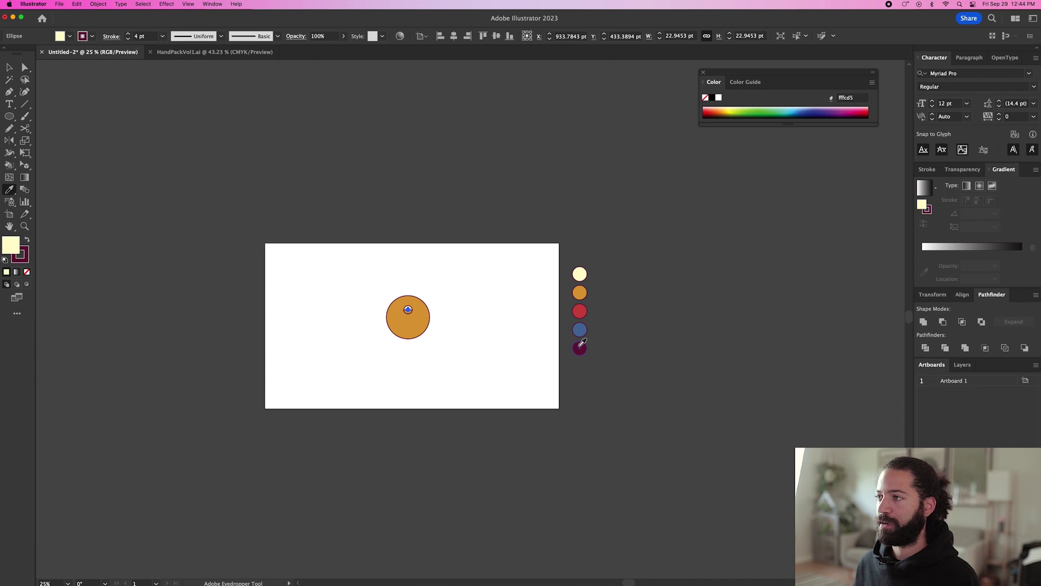
left_click(580, 347)
scroll(408, 307, "up", 10)
Move the pupil up and right and enlarge it to about 26.7 pt
left_click_drag(385, 298, 412, 292)
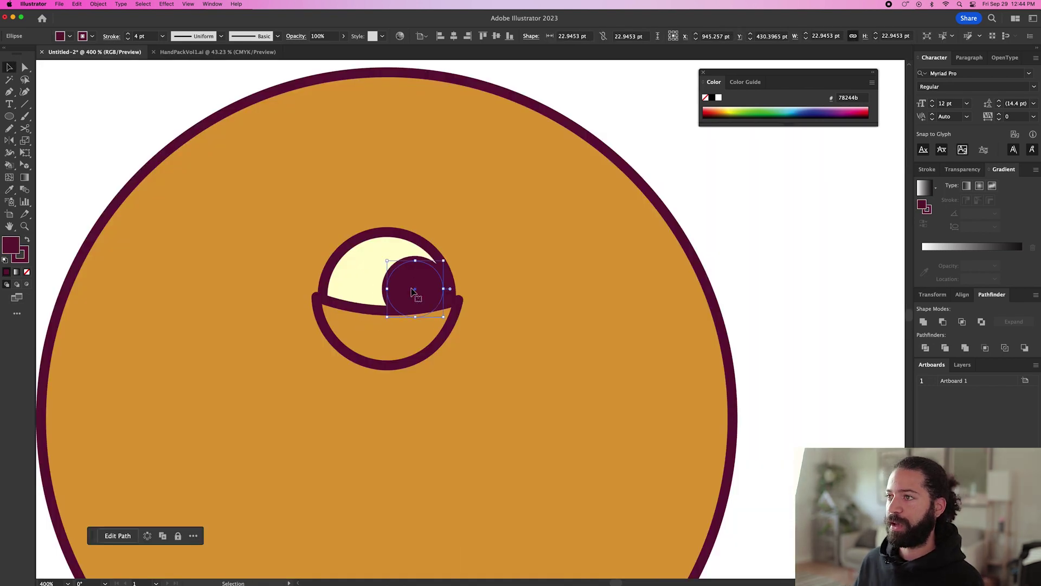
left_click_drag(384, 259, 382, 252)
left_click_drag(444, 317, 445, 319)
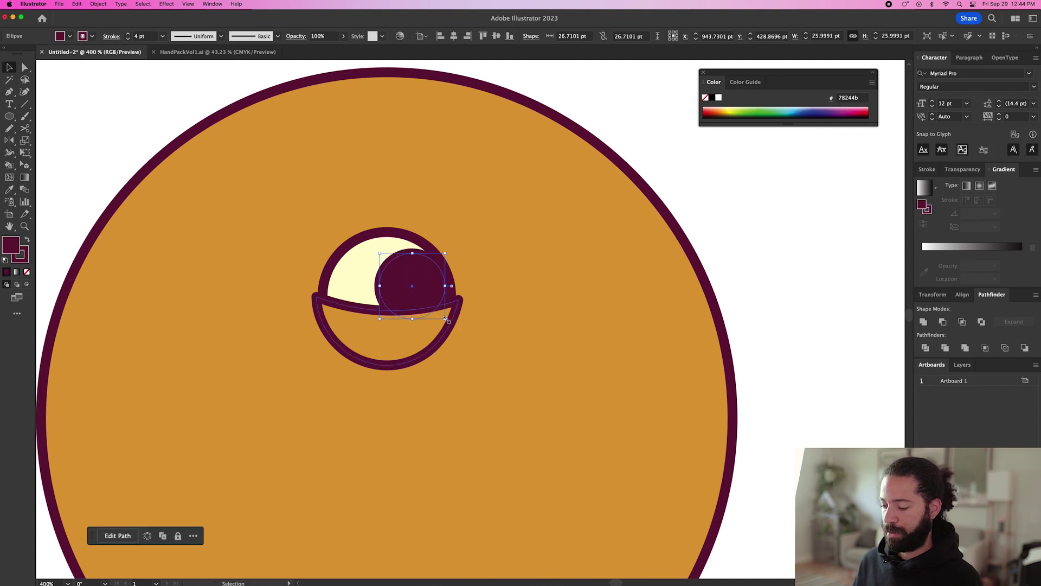
Add a cream, outline-free highlight dot in the pupil and copy it lower right
key("l")
scroll(428, 271, "up", 2)
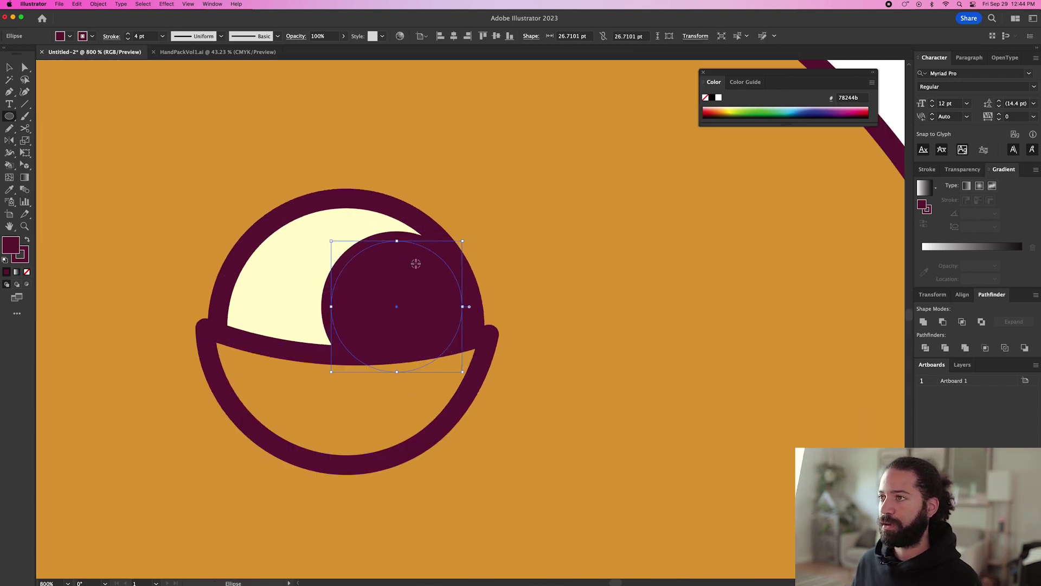
left_click_drag(416, 264, 428, 271)
key("i")
left_click(321, 216)
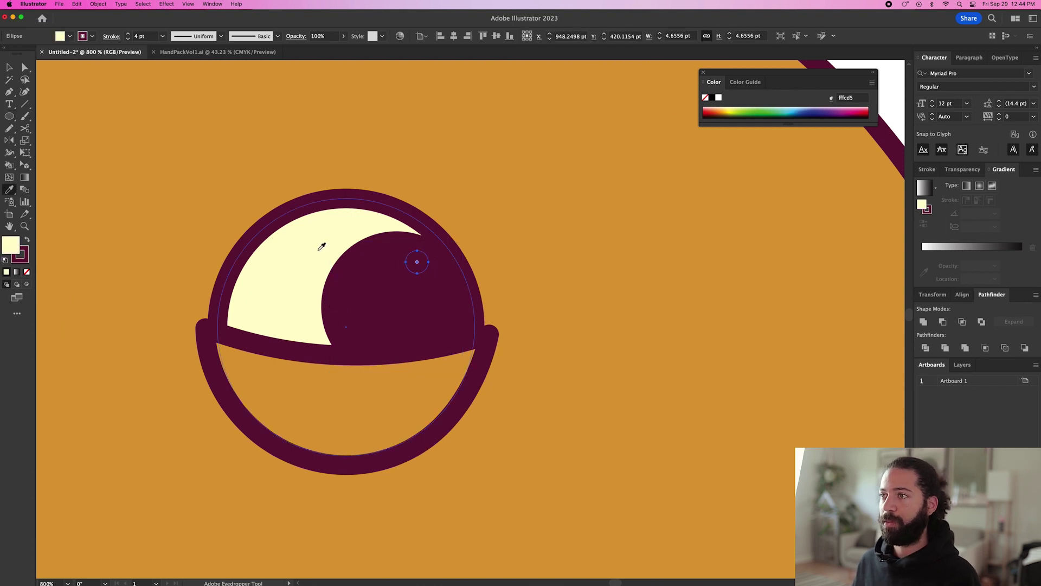
left_click(24, 259)
left_click(27, 272)
key("v")
mouse_move(426, 258)
left_mouse_down()
mouse_move(440, 288)
mouse_move(391, 303)
left_mouse_up()
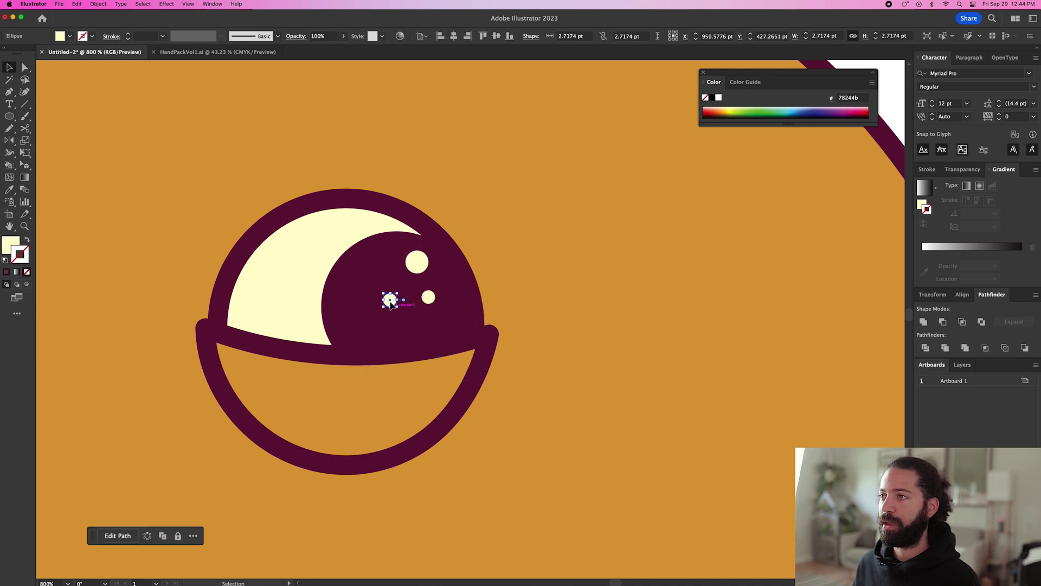
Group the highlights, pupil and outer eye shape together, then duplicate the eye
left_click(417, 262, "shift")
left_click(429, 297, "shift")
left_click(347, 289, "shift")
left_click(288, 297, "shift")
key("super+g")
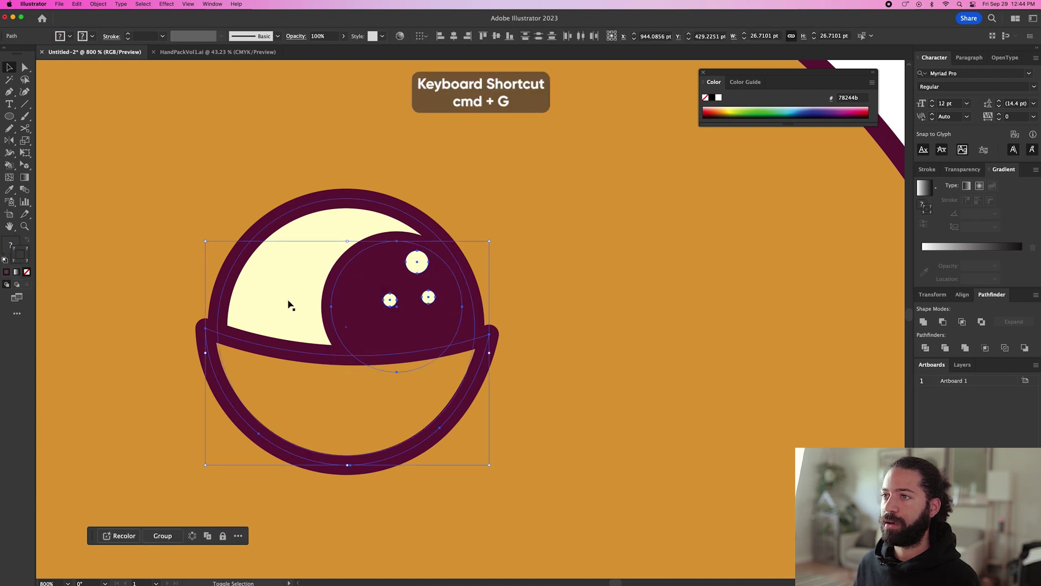
scroll(288, 294, "down", 2)
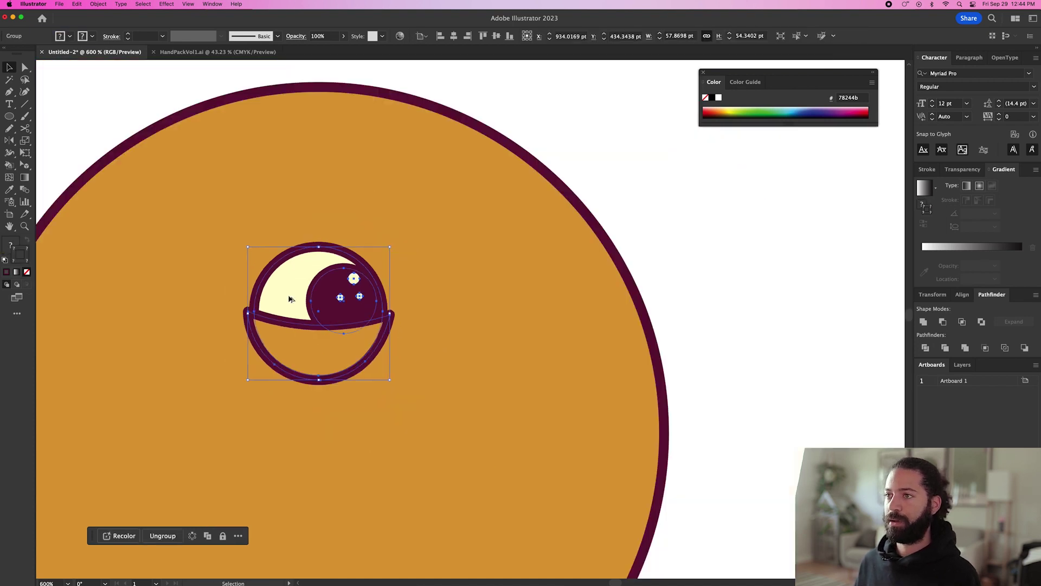
key("super+shift+a")
Duplicate the eye group and place the copy beside the first eye
left_click_drag(281, 335, 401, 343)
scroll(409, 344, "down", 3)
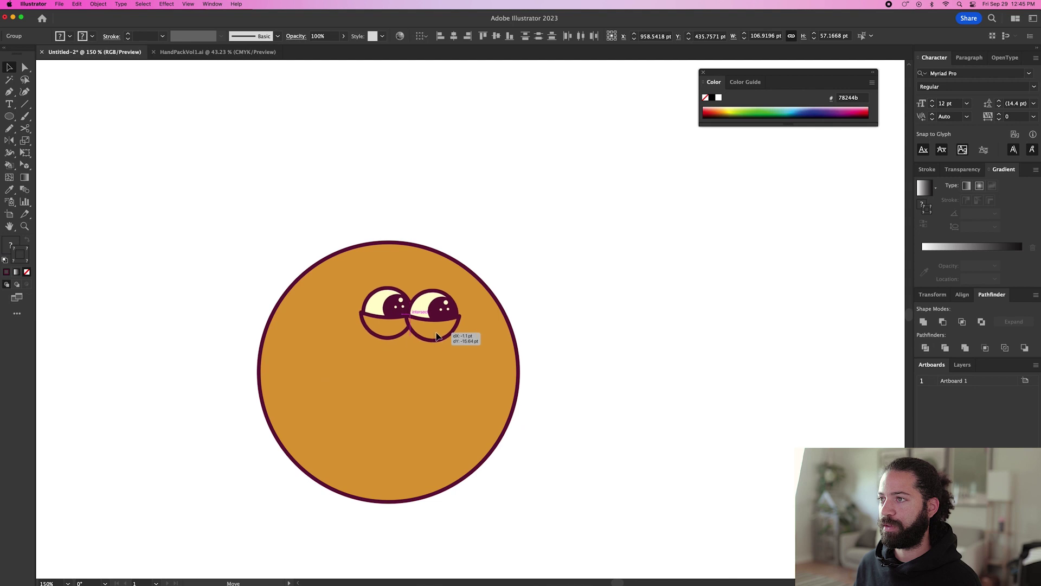
key("super+shift+a")
scroll(438, 345, "up", 2)
scroll(438, 342, "up", 2)
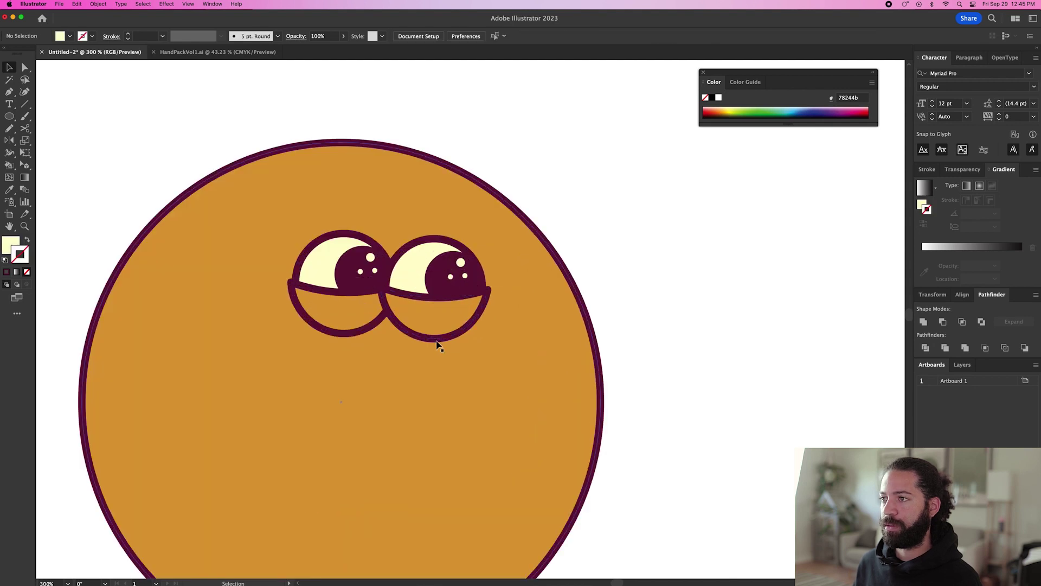
Draw a small smile below the eyes in the eye's outline style, with a curl at its right end
key("n")
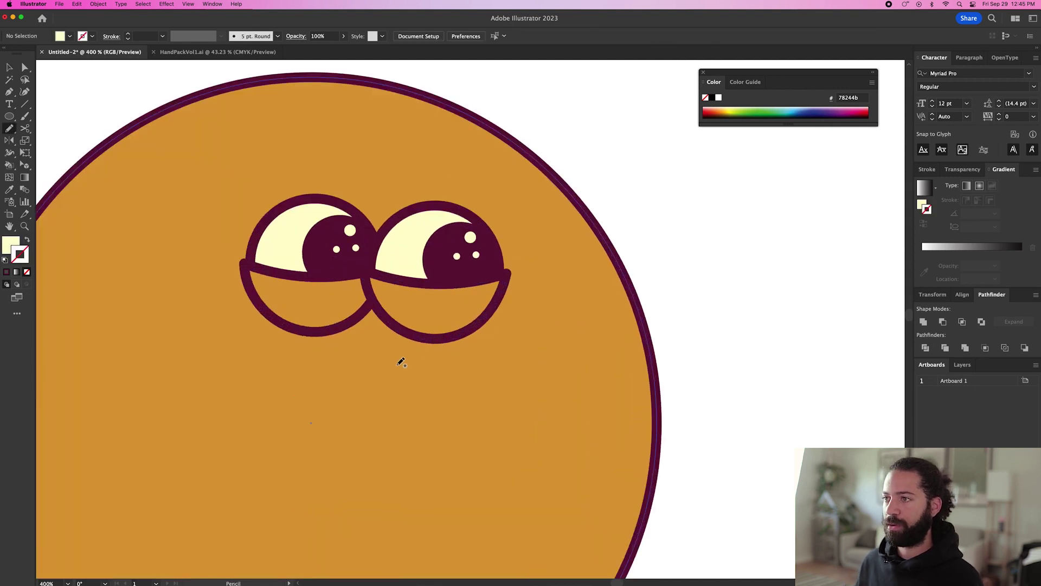
left_click_drag(351, 370, 349, 369)
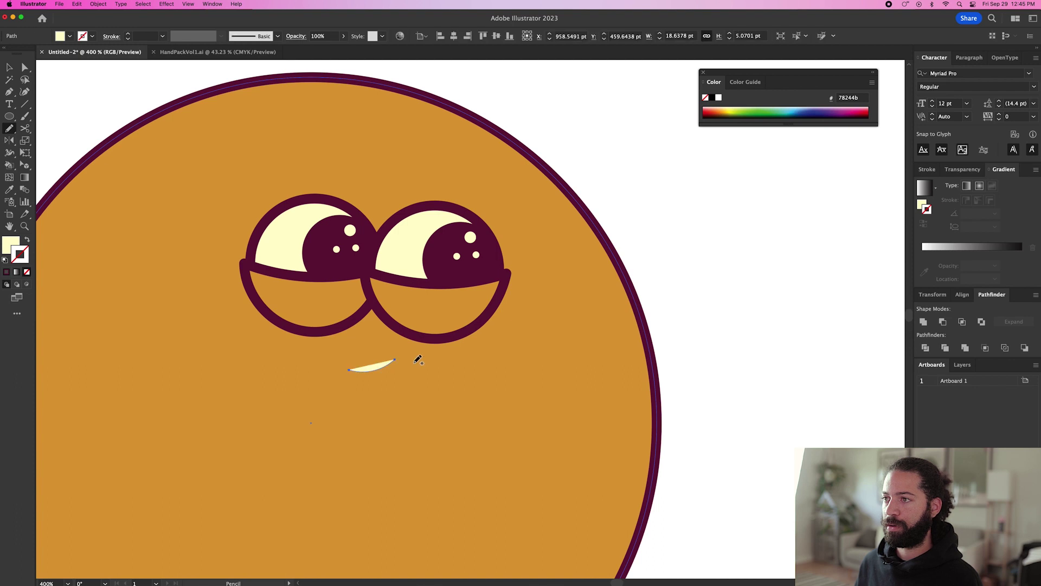
key("i")
left_click(423, 304)
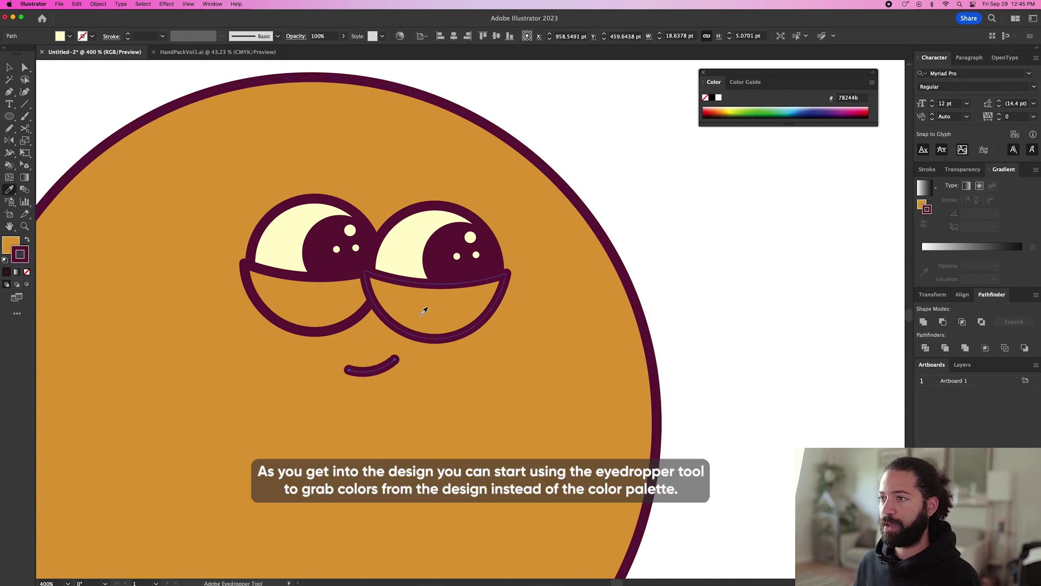
key("n")
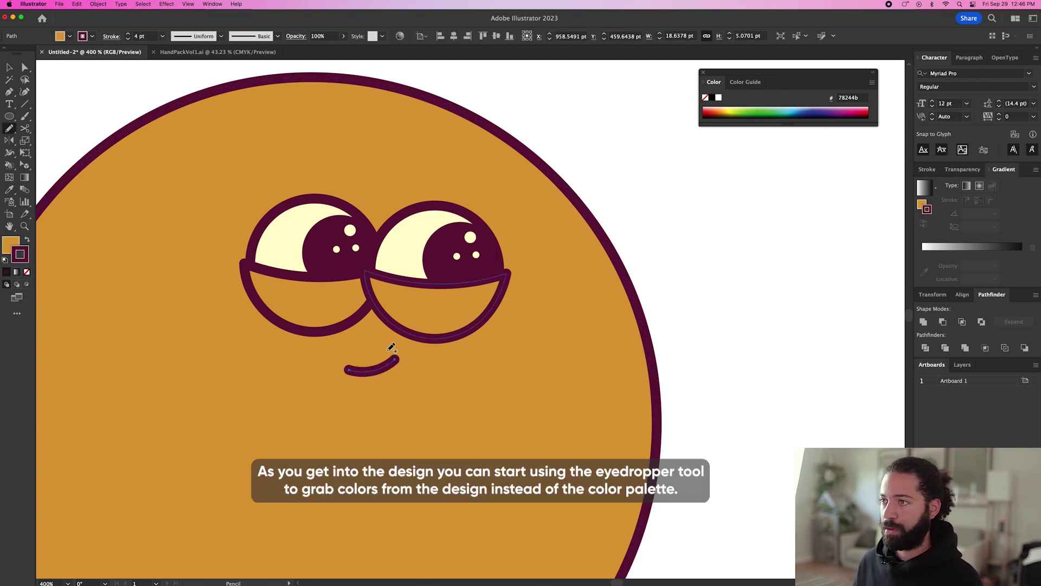
left_click_drag(404, 361, 409, 364)
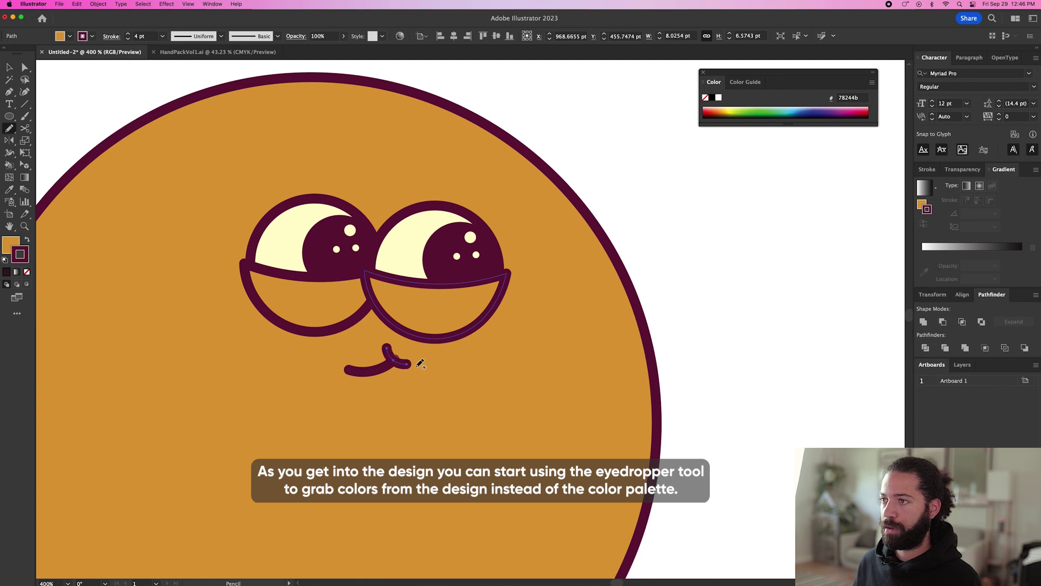
key("v")
key("super+shift+a")
key("super+1")
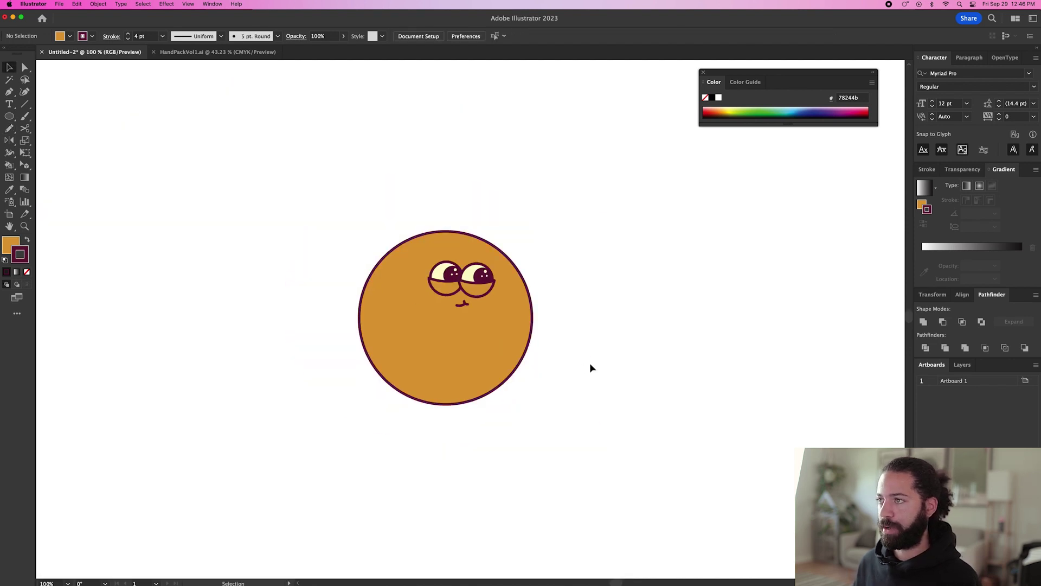
Draw a tall rectangle leg down from the face and send it behind the head
key("m")
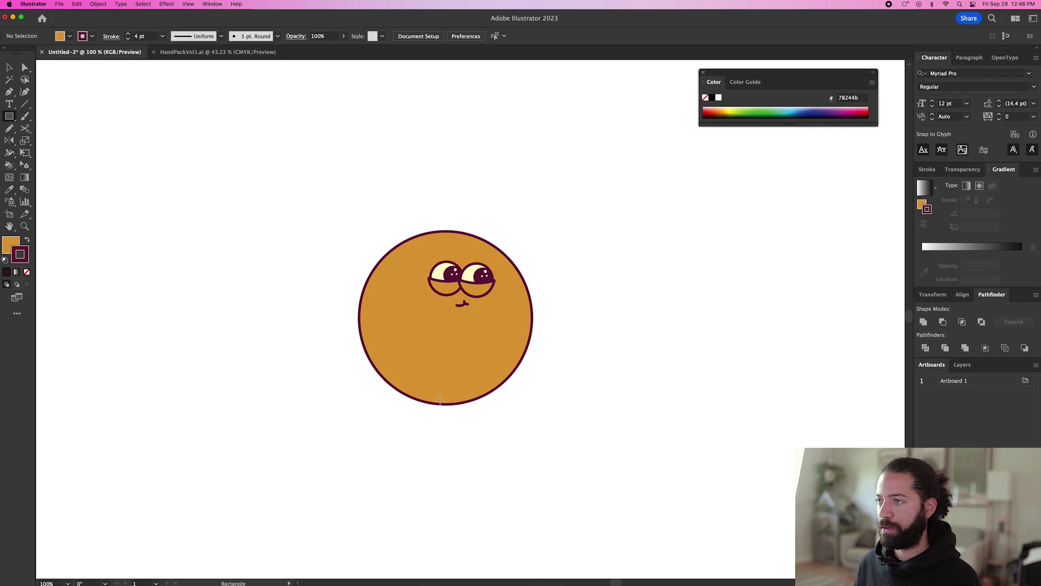
left_click_drag(447, 397, 419, 500)
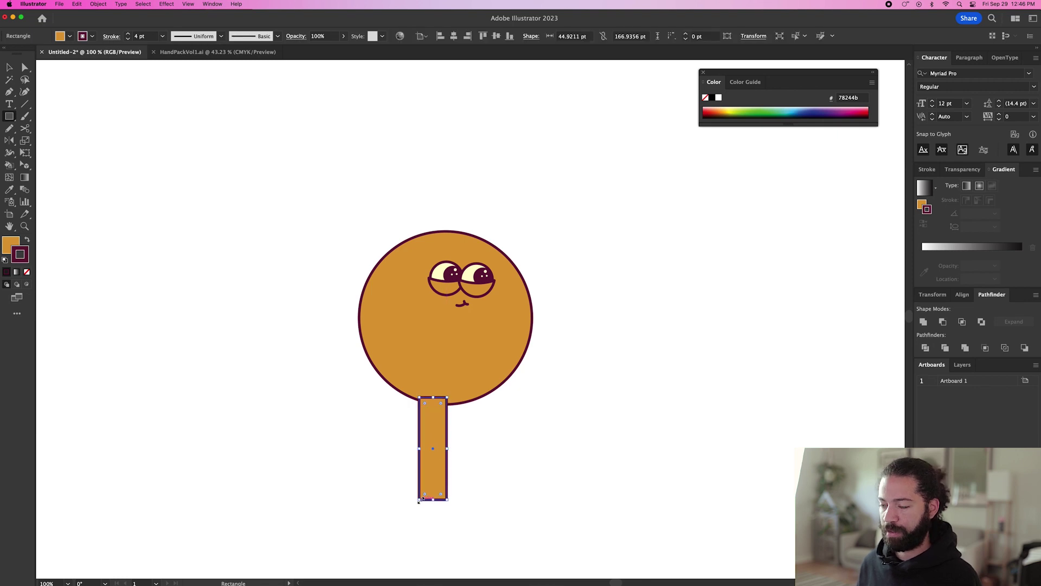
key("v")
key("super+shift+bracketleft")
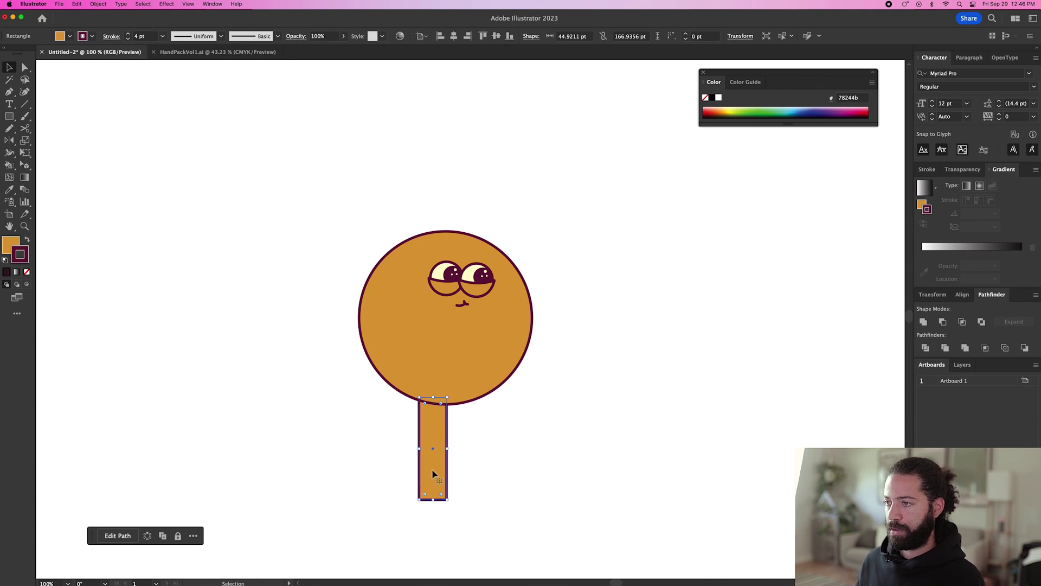
Build a rounded foot extending left from the leg's bottom
key("p")
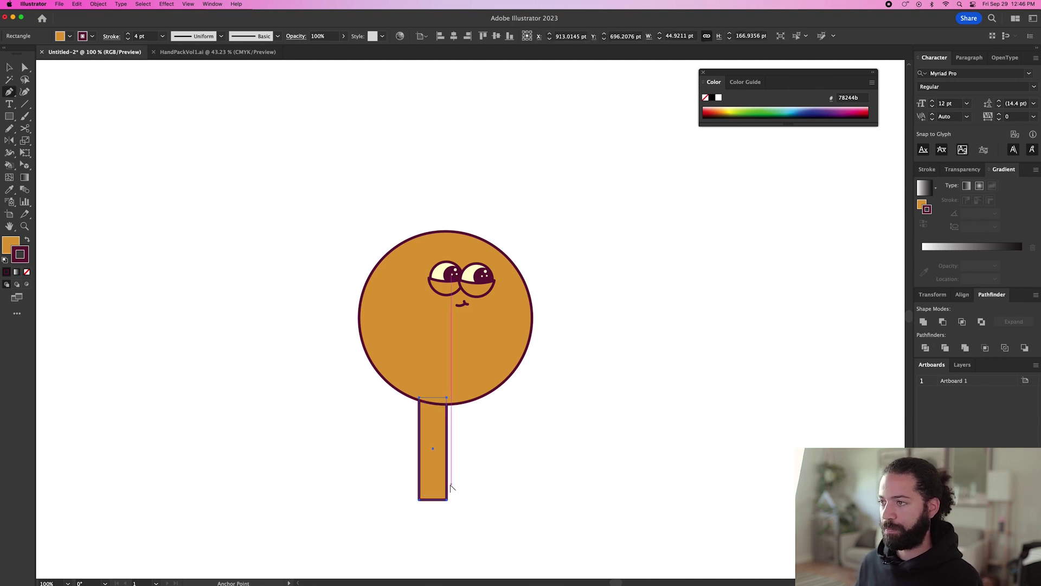
scroll(449, 488, "up", 5)
scroll(511, 416, "down", 3)
left_click(487, 415)
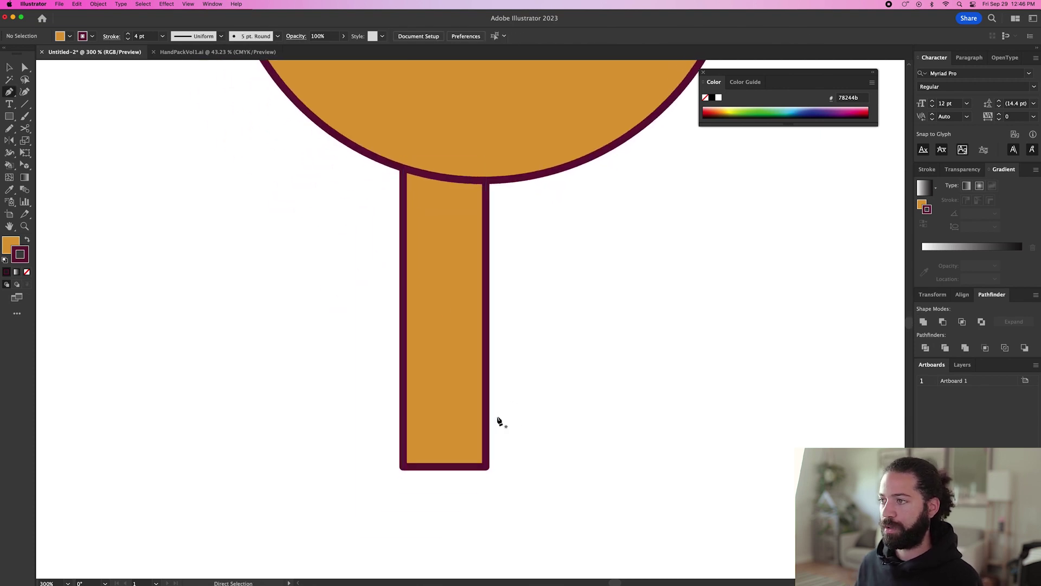
left_click(486, 467)
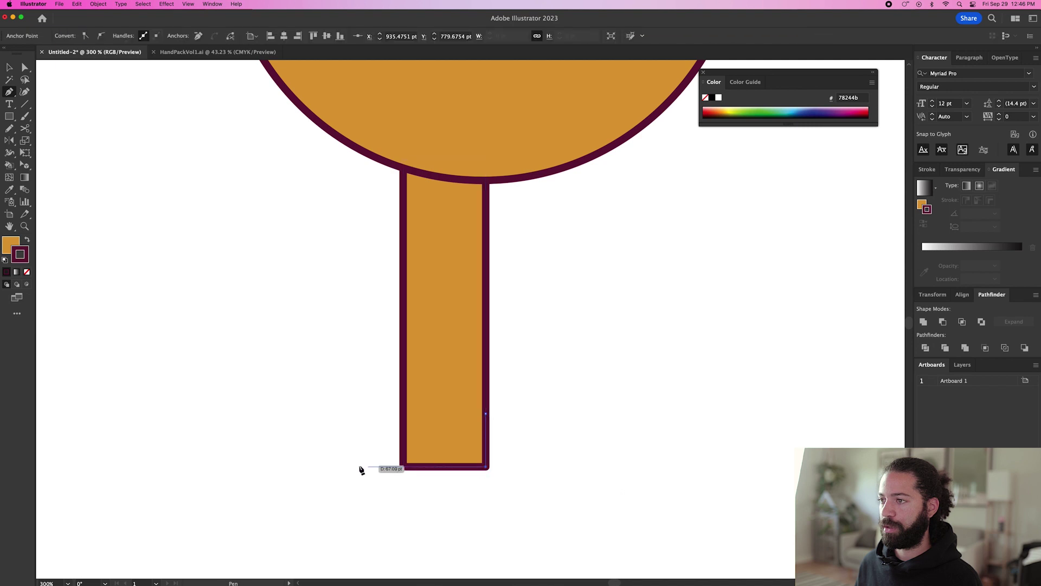
left_click(339, 467)
key("n")
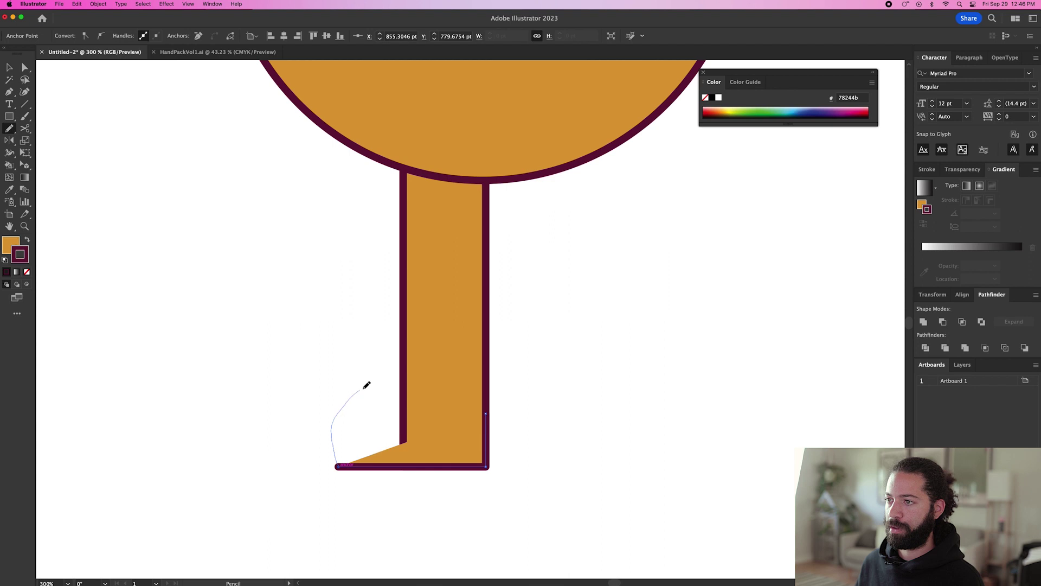
left_click_drag(451, 426, 450, 429)
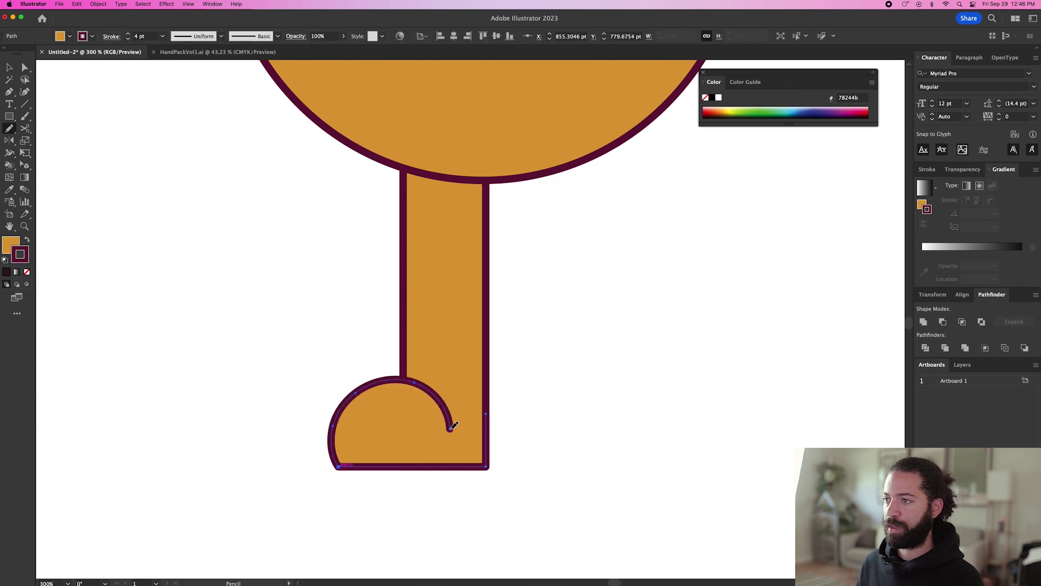
Marquee-select the leg and foot together and group them
key("v")
left_click(535, 435)
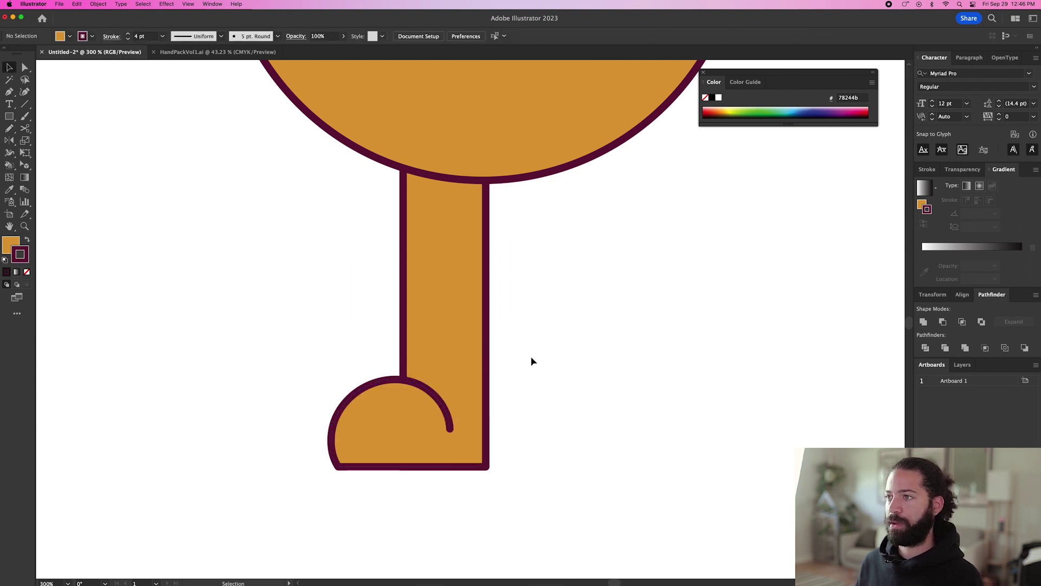
left_click_drag(534, 349, 379, 458)
key("cmd+g")
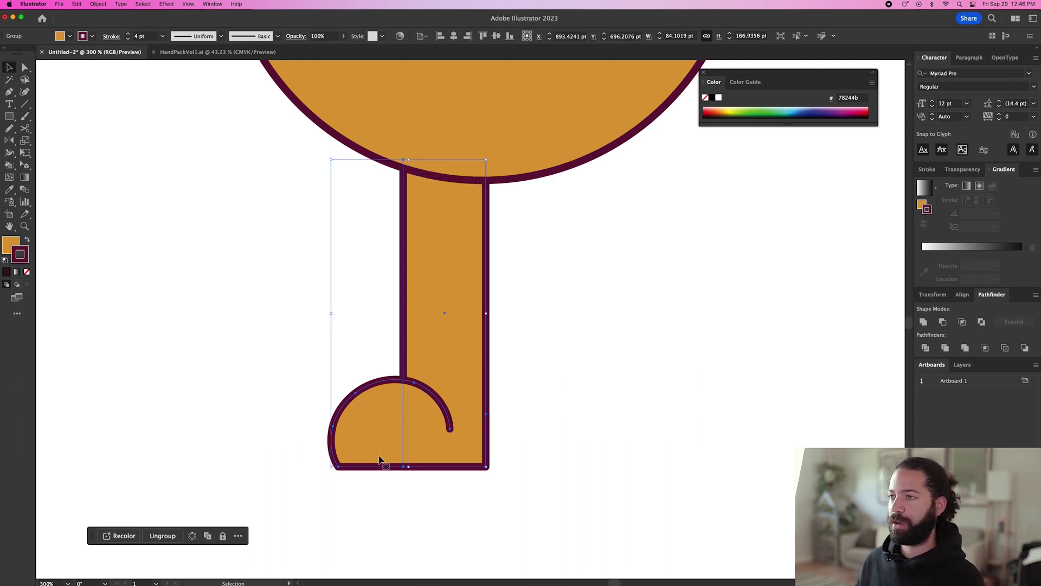
Copy the leg, reflect it so the foot points right, and place it beside the original
left_click_drag(361, 449, 421, 449)
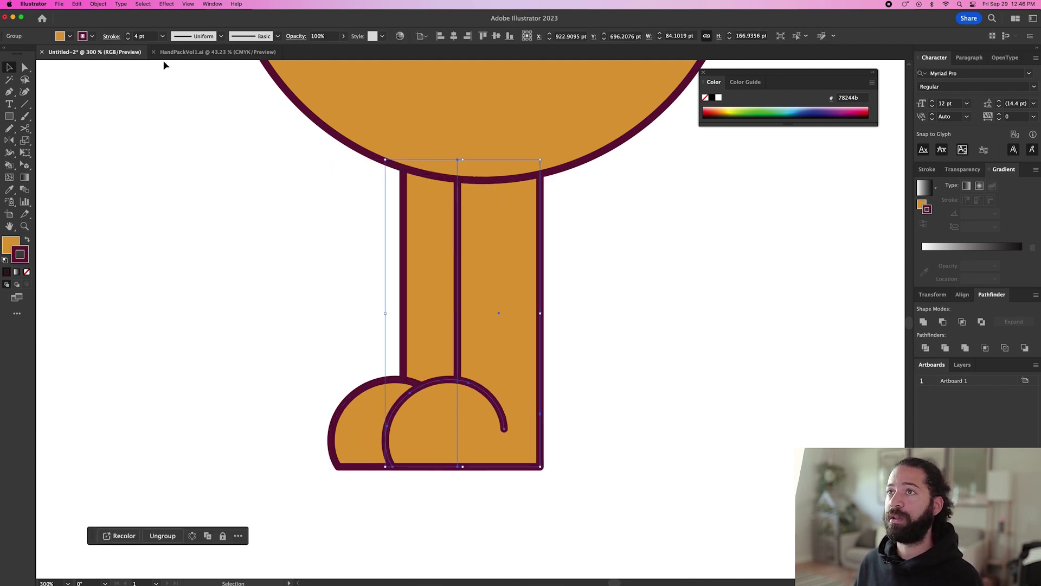
left_click(94, 3)
mouse_move(108, 17)
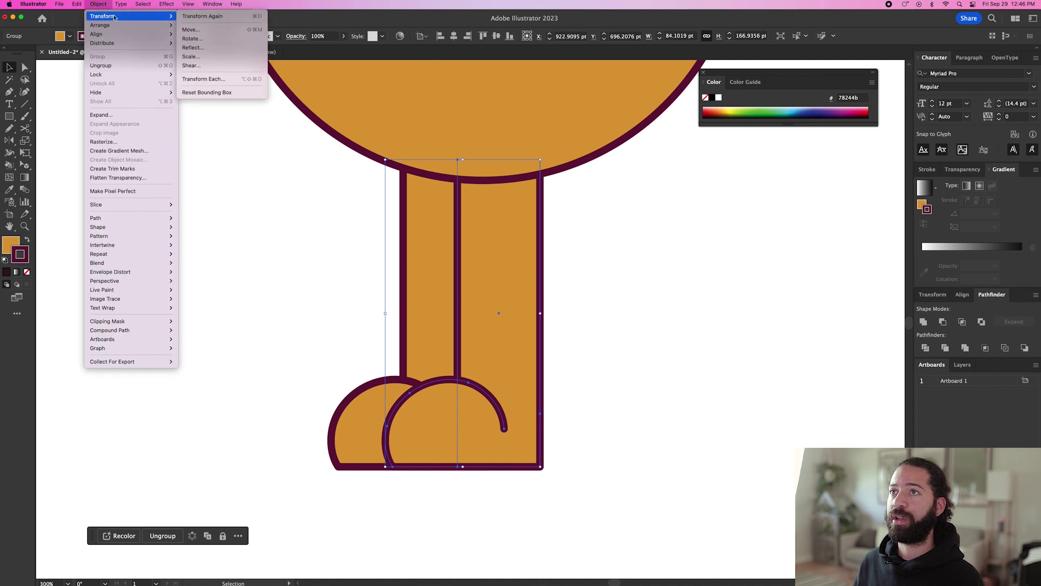
left_click(210, 47)
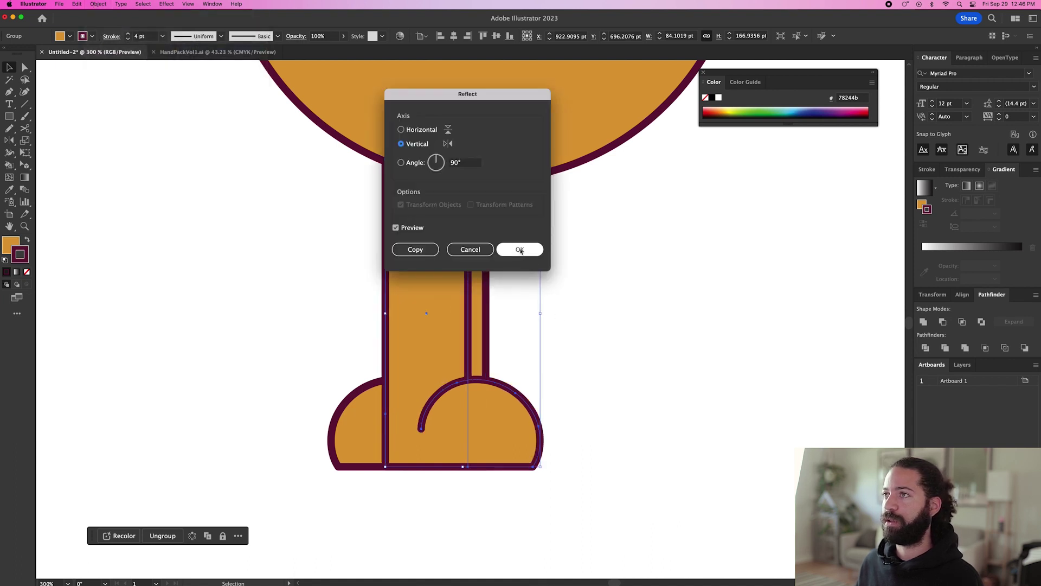
left_click(519, 248)
left_click_drag(430, 283, 530, 288)
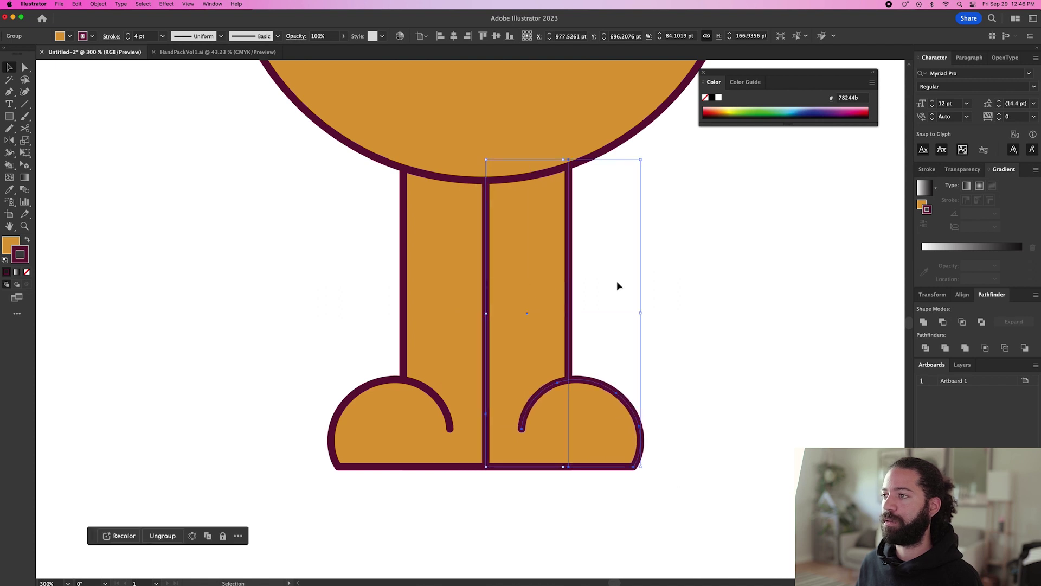
left_click(356, 450, "shift")
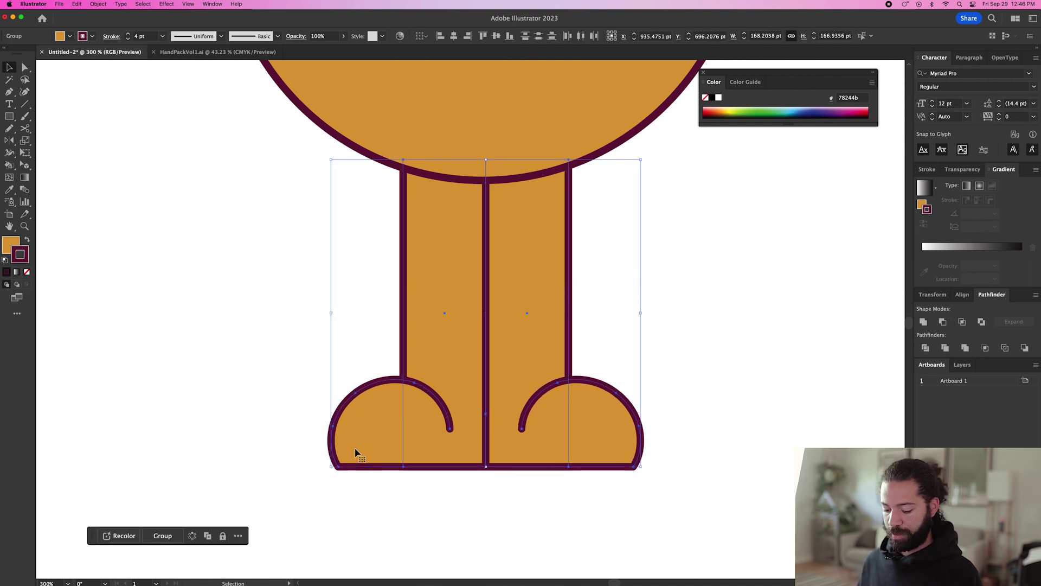
Group the two legs and, inside the group, draw a shorts shape across their tops
key("super+g")
double_click(617, 267)
key("p")
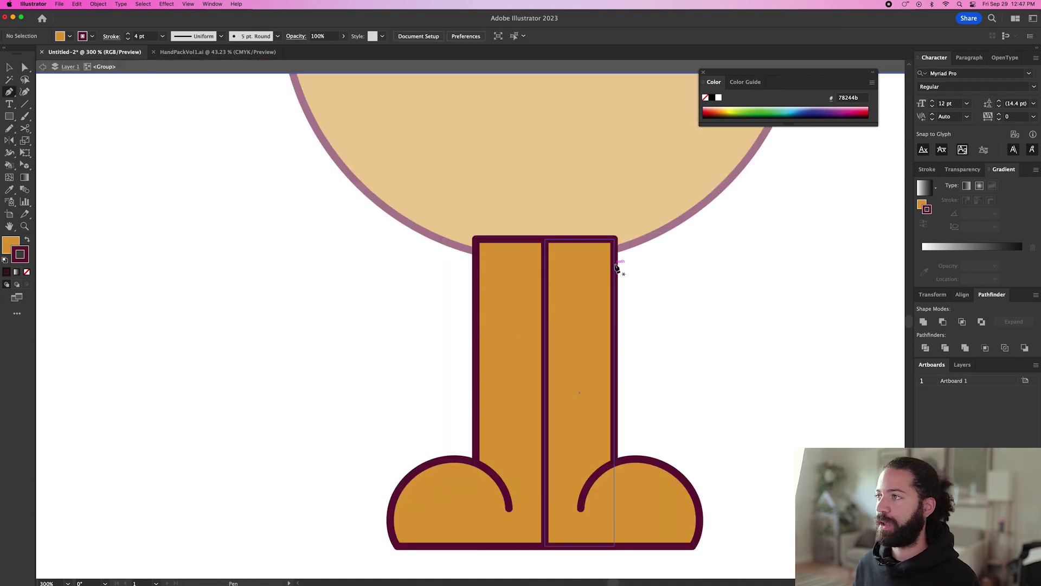
left_click(616, 267)
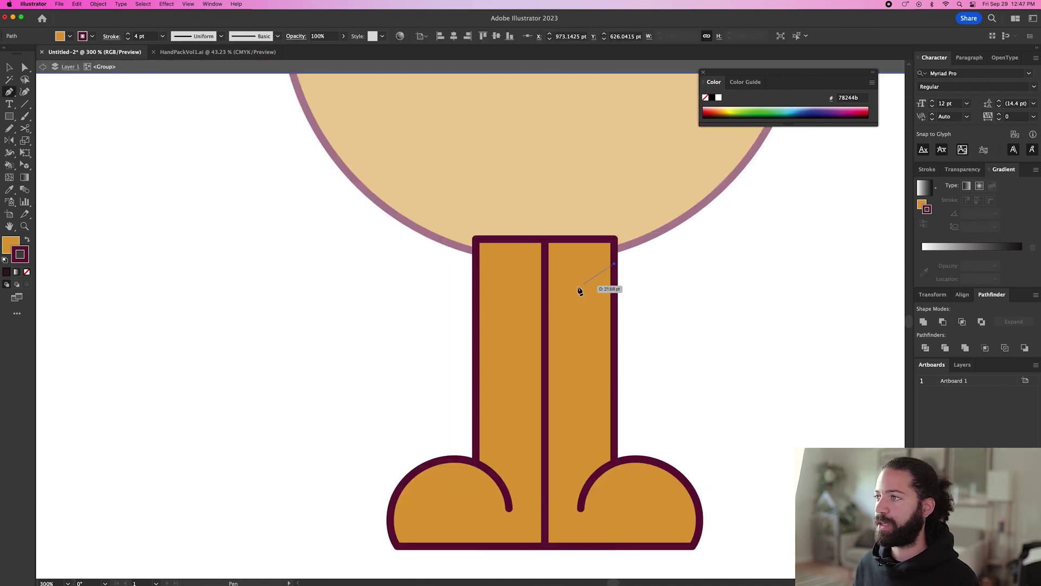
left_click(545, 282)
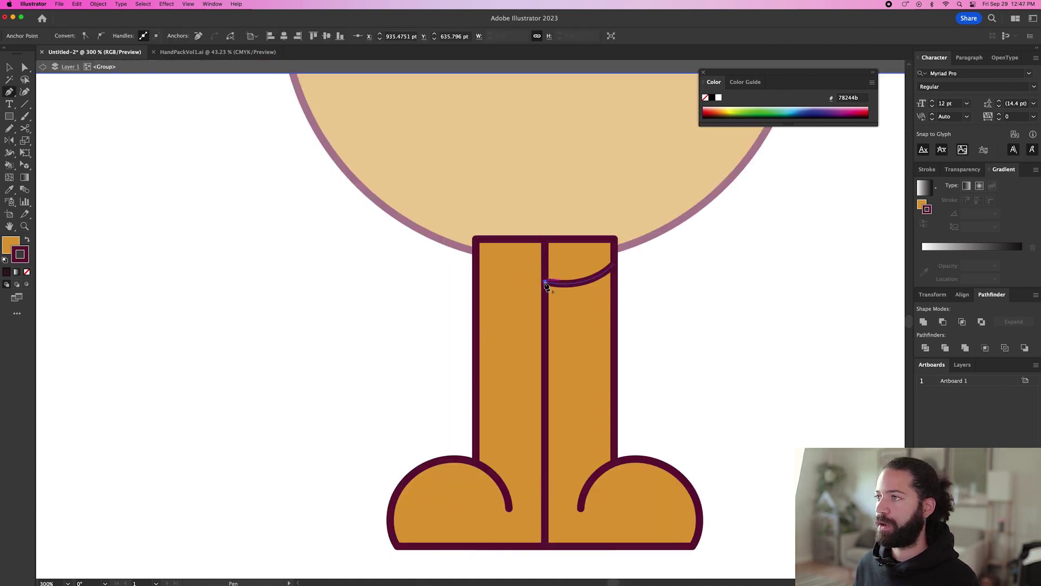
left_click_drag(476, 280, 447, 255)
left_click(476, 280)
left_click(476, 239)
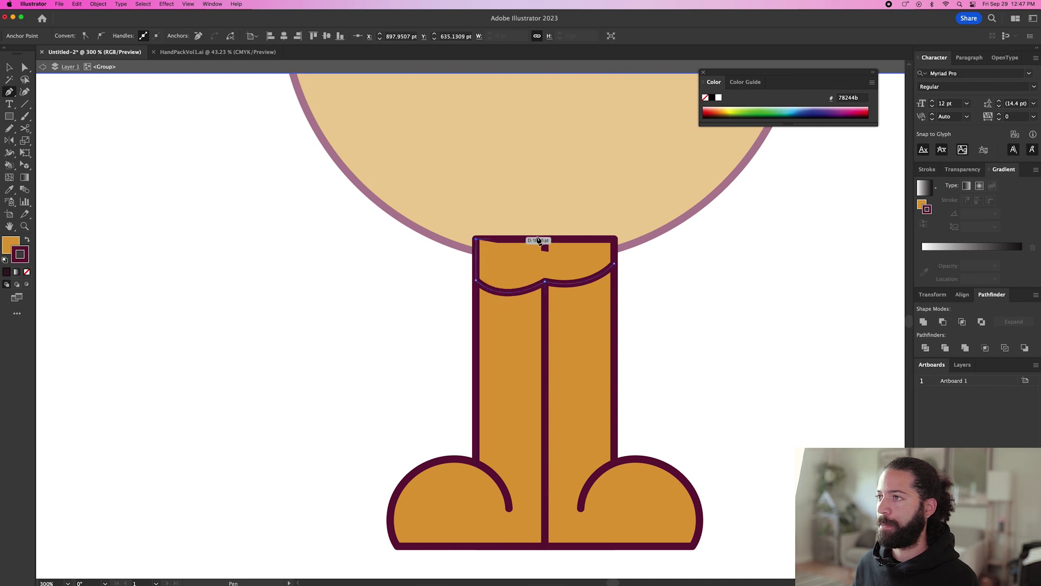
left_click(614, 239)
left_click(614, 263)
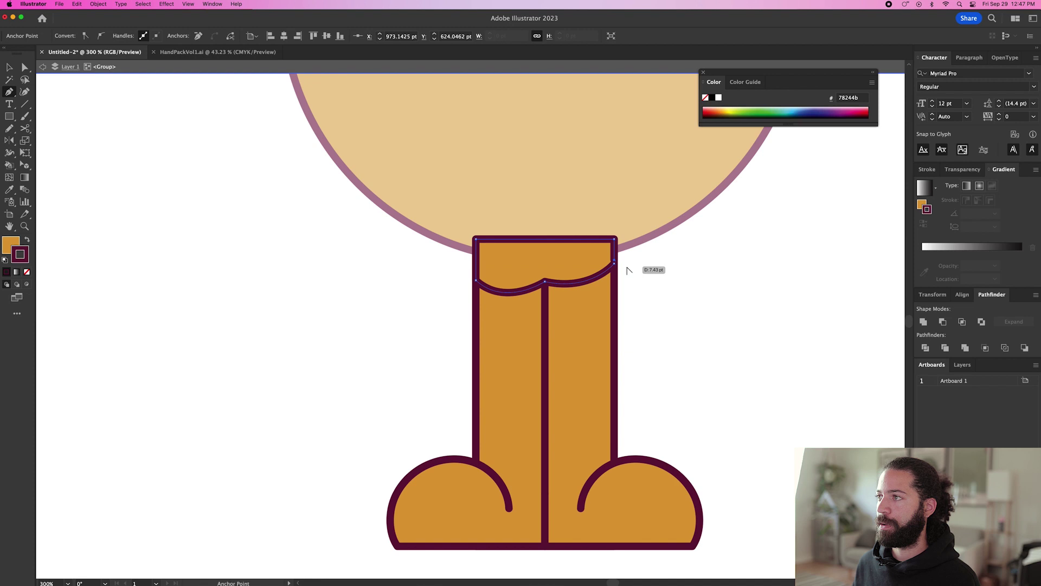
Fill the shorts with the eyes' dark purple and exit the legs group
scroll(624, 269, "down", 3)
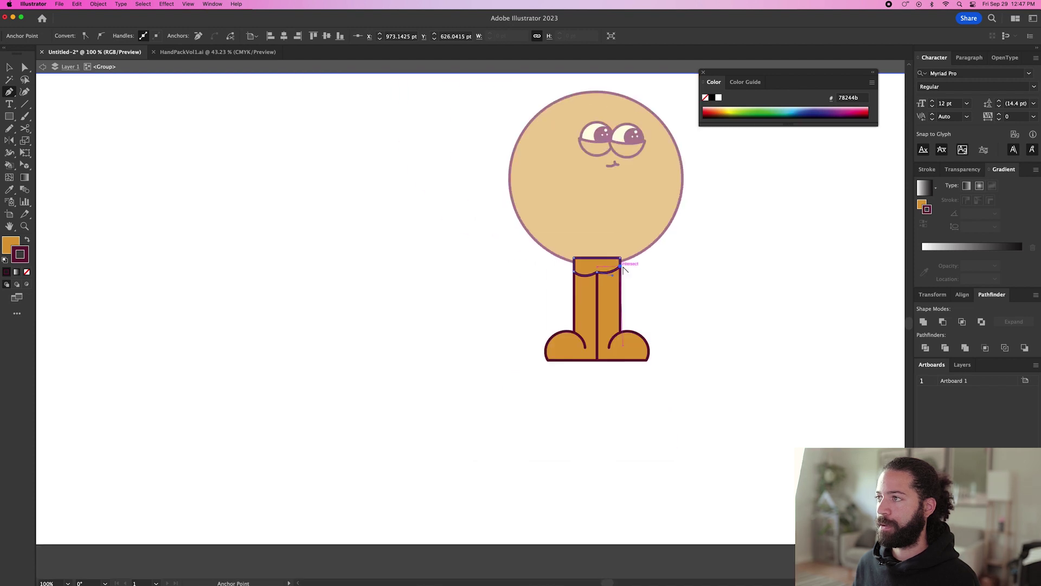
scroll(623, 269, "down", 1)
key("i")
left_click(627, 180)
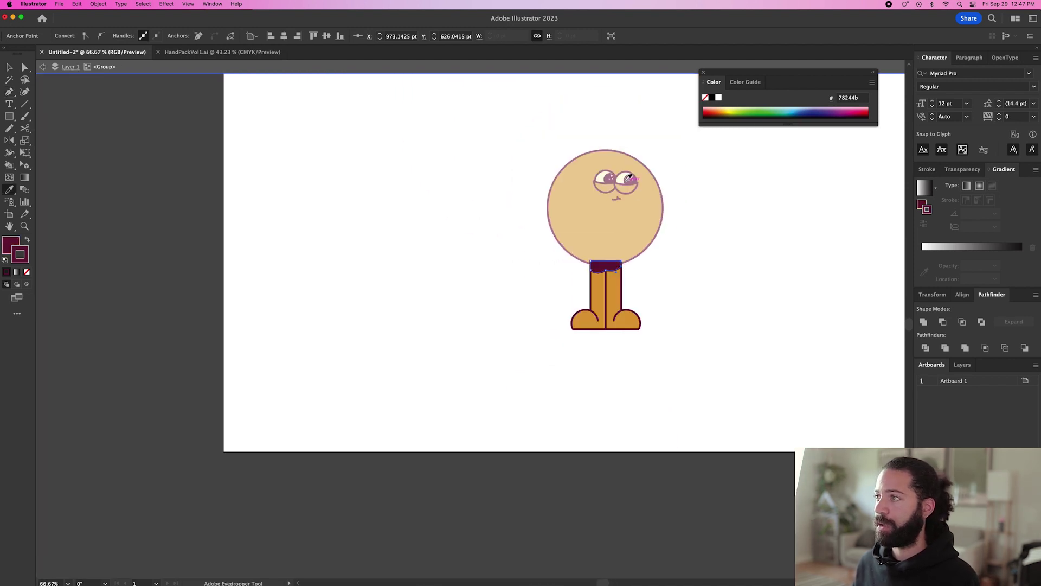
key("v")
double_click(688, 302)
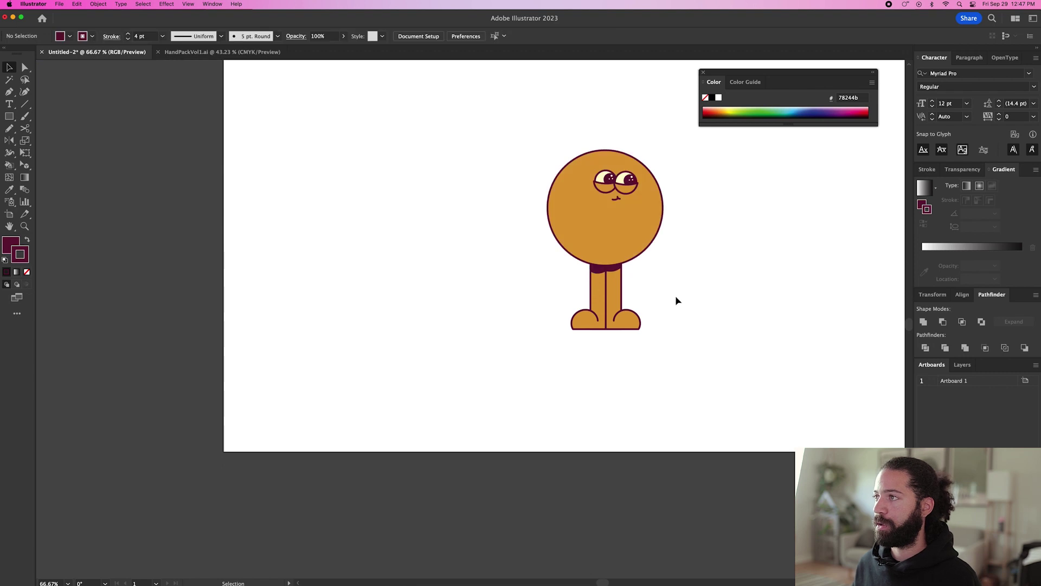
key("super+equal")
key("super+equal")
key("n")
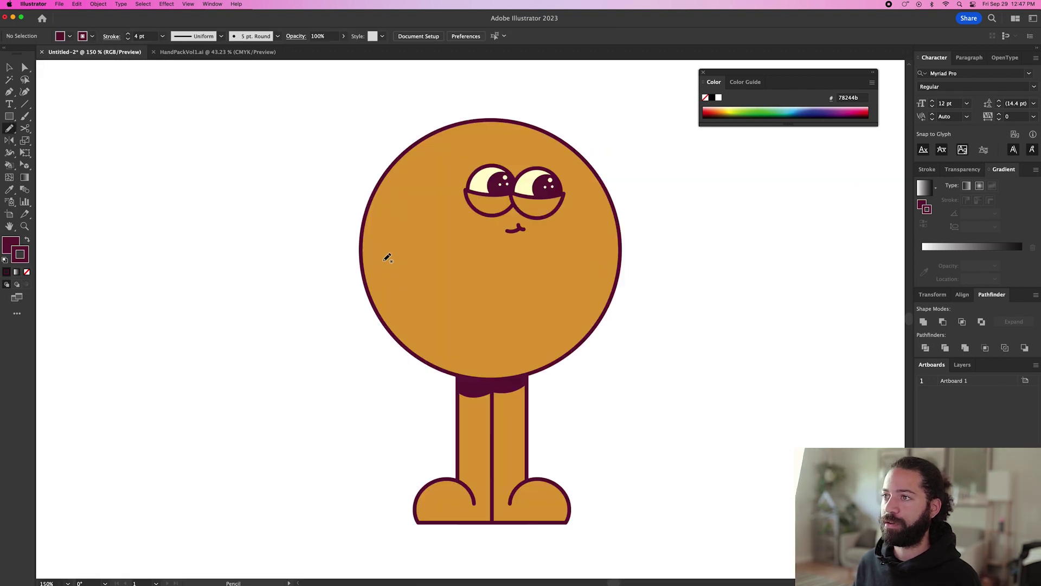
Draw a two-lobed hand beside the head and fill it with the head's orange
mouse_move(387, 257)
left_mouse_down()
mouse_move(362, 280)
mouse_move(351, 309)
left_mouse_up()
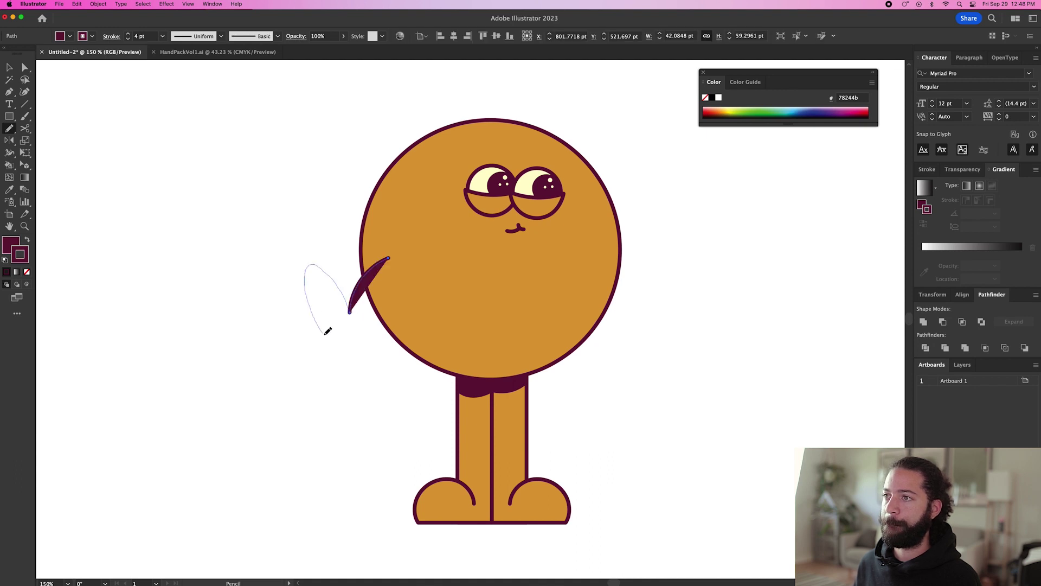
left_click_drag(406, 260, 389, 258)
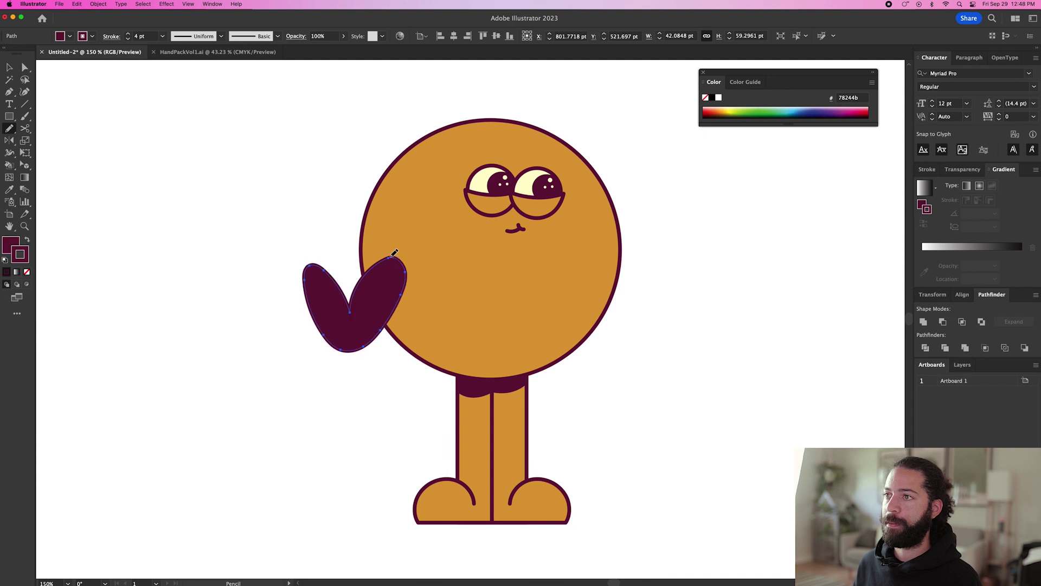
key("i")
left_click(455, 287)
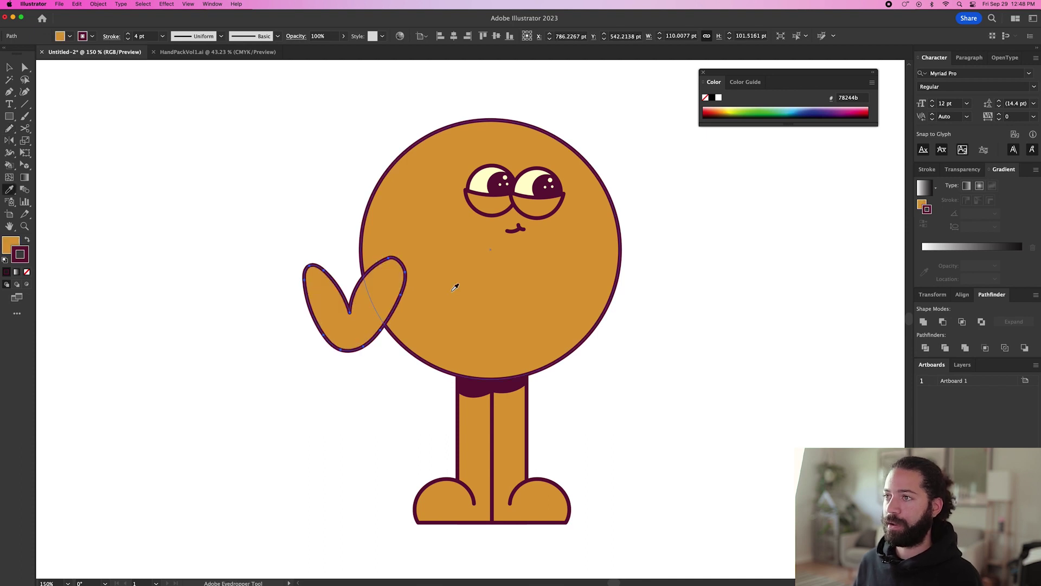
Add a short crease line at the hand's inner tip
key("p")
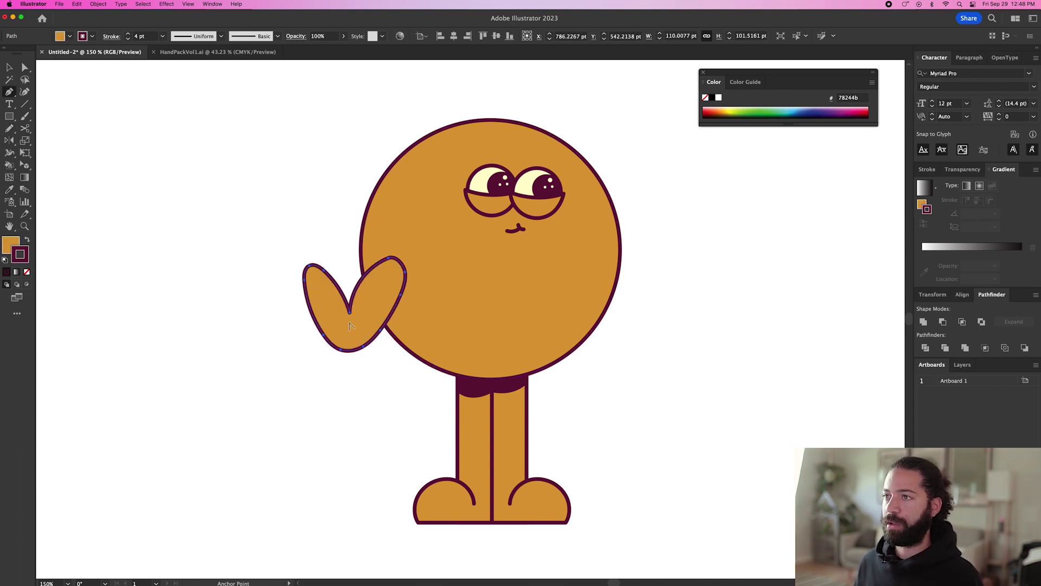
scroll(349, 325, "up", 4)
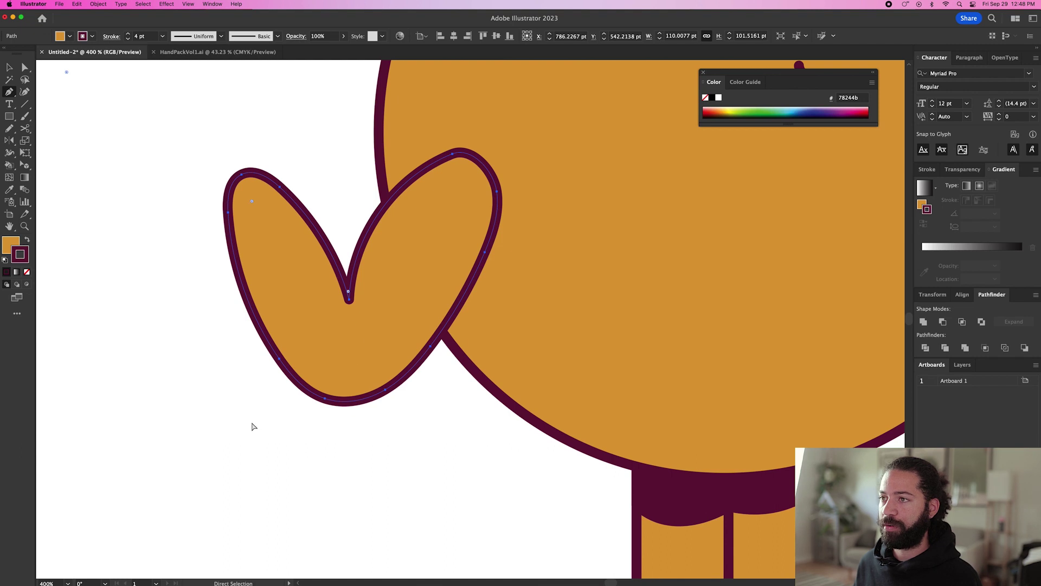
left_click(251, 426, "super")
left_click(348, 300)
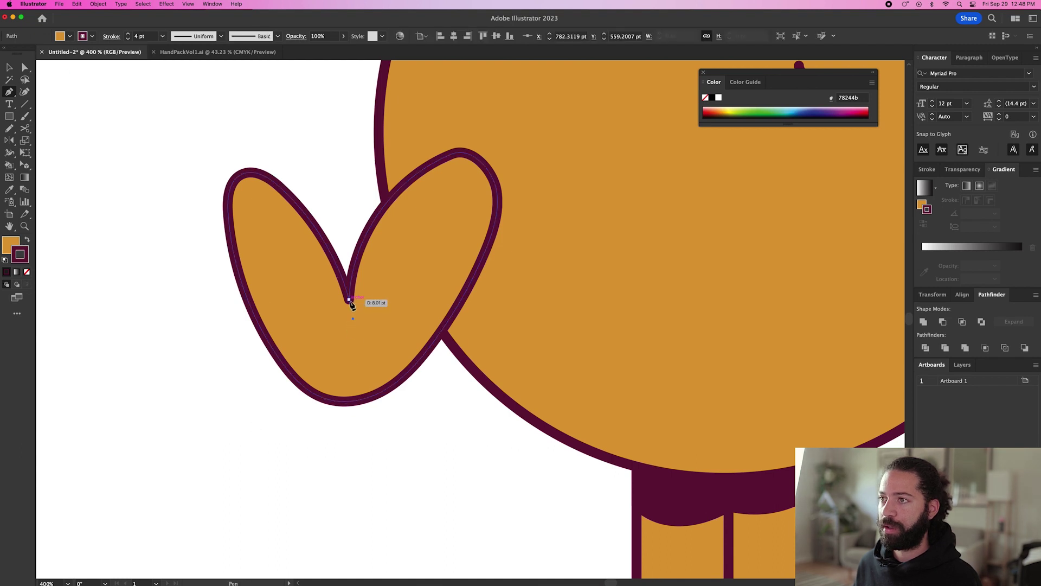
left_click(353, 320)
Group the hand's parts and send them behind the head
key("v")
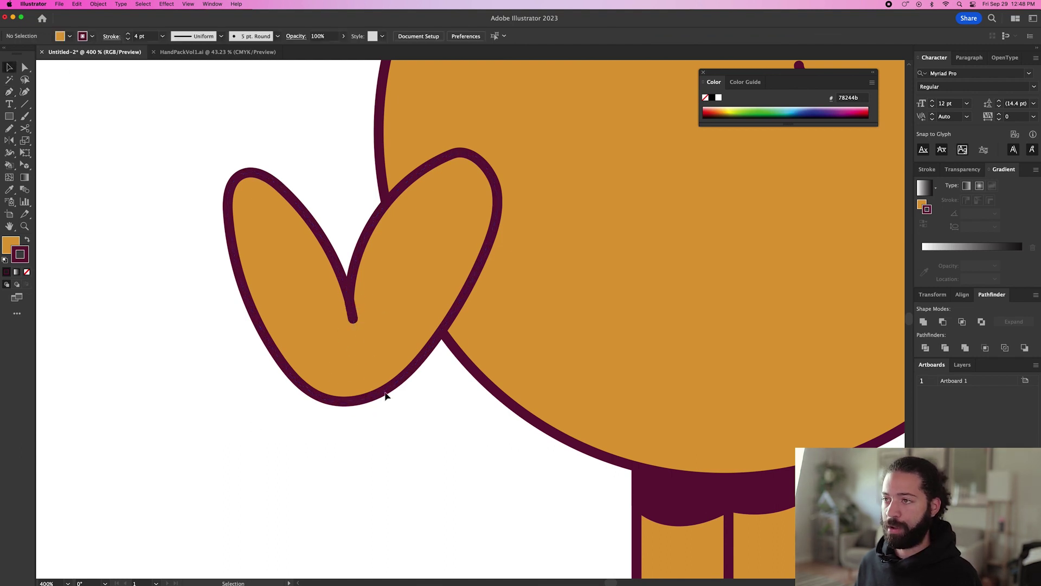
left_click(391, 291)
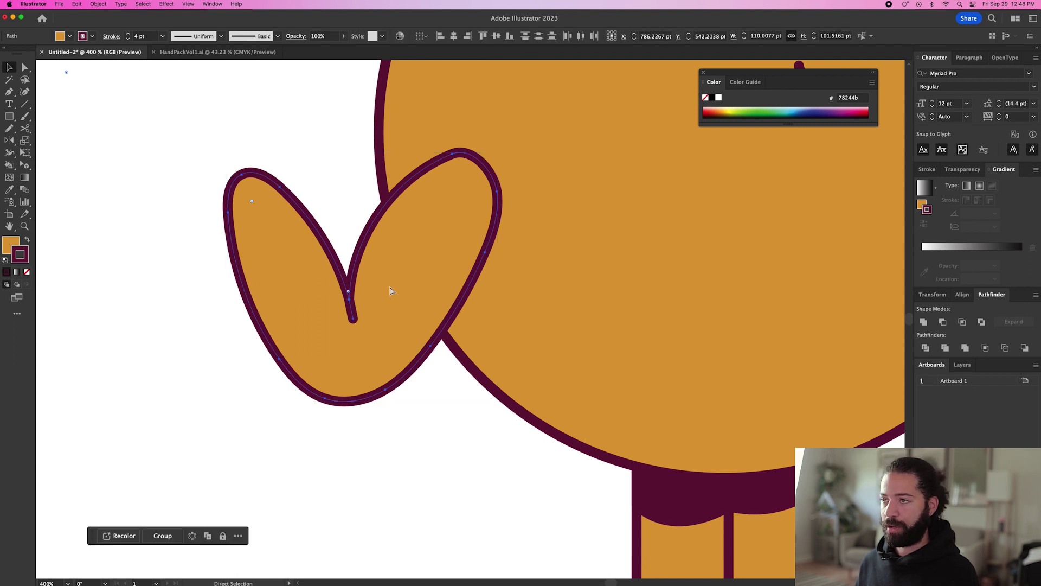
key("super+g")
key("super+bracketleft")
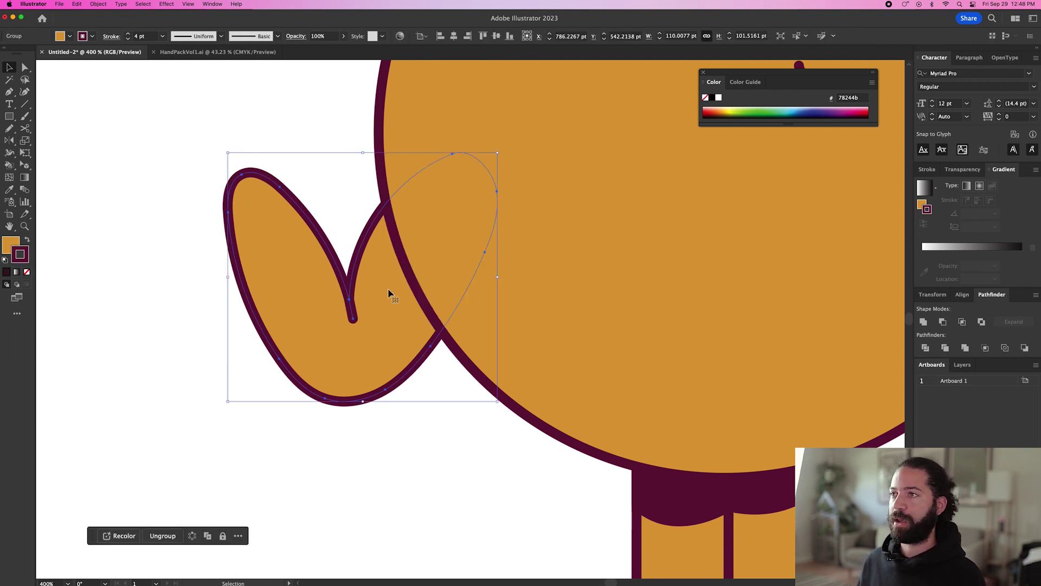
key("super+minus")
key("super+minus")
key("super+minus")
key("super+shift+a")
mouse_move(224, 210)
left_mouse_down()
mouse_move(232, 206)
mouse_move(224, 210)
left_mouse_up()
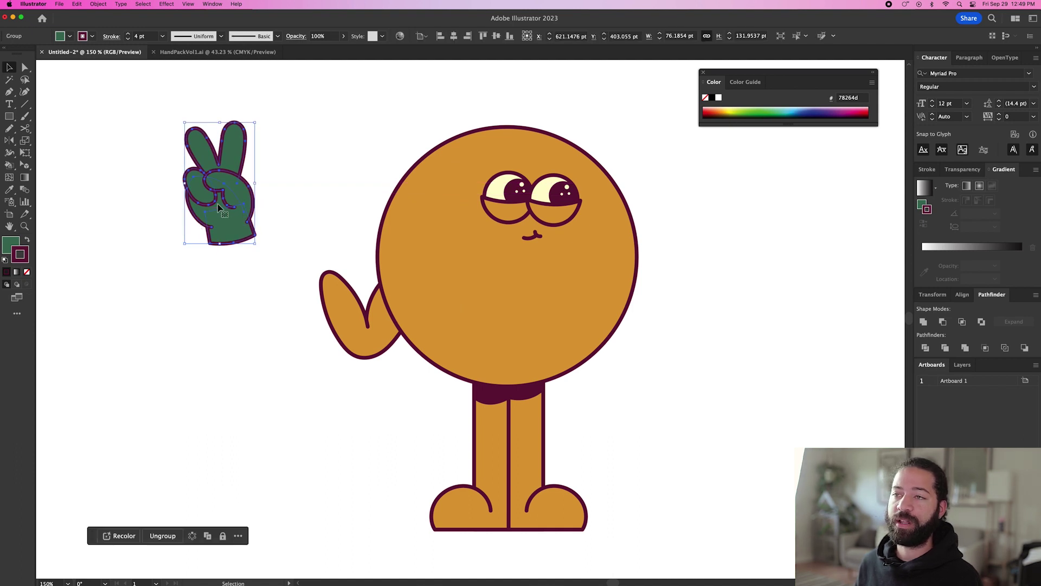
Recolor the peace-sign hand with the body's orange, shrink it, and move it onto the left arm
mouse_move(215, 202)
left_mouse_down()
mouse_move(190, 205)
mouse_move(227, 200)
left_mouse_up()
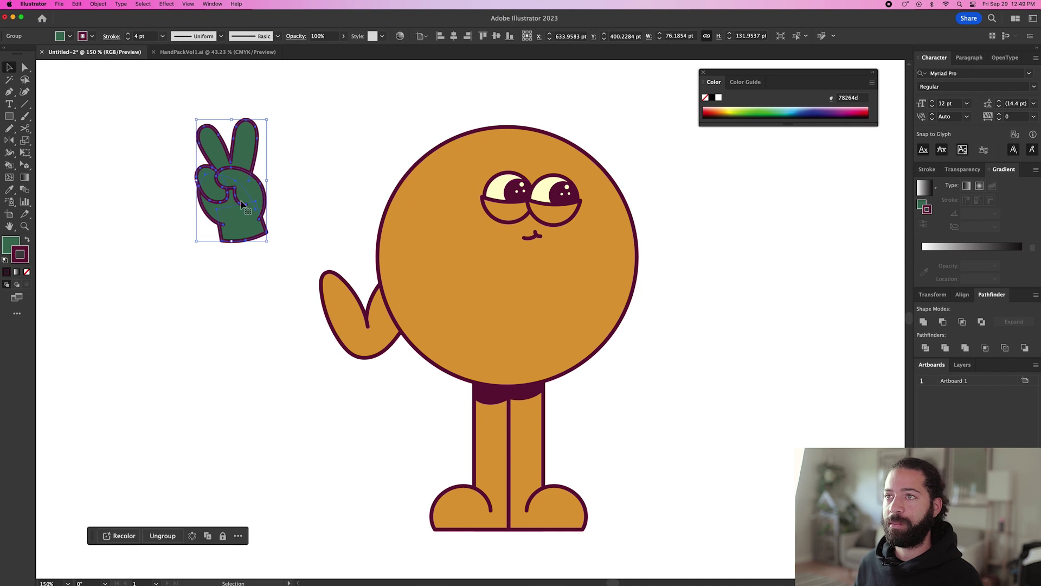
key("i")
left_click(383, 260)
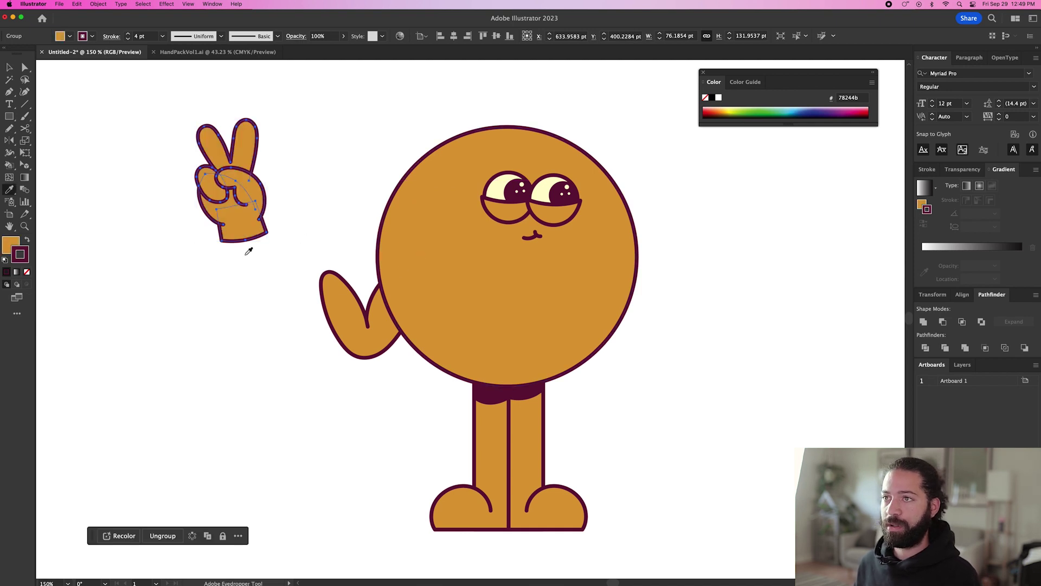
key("v")
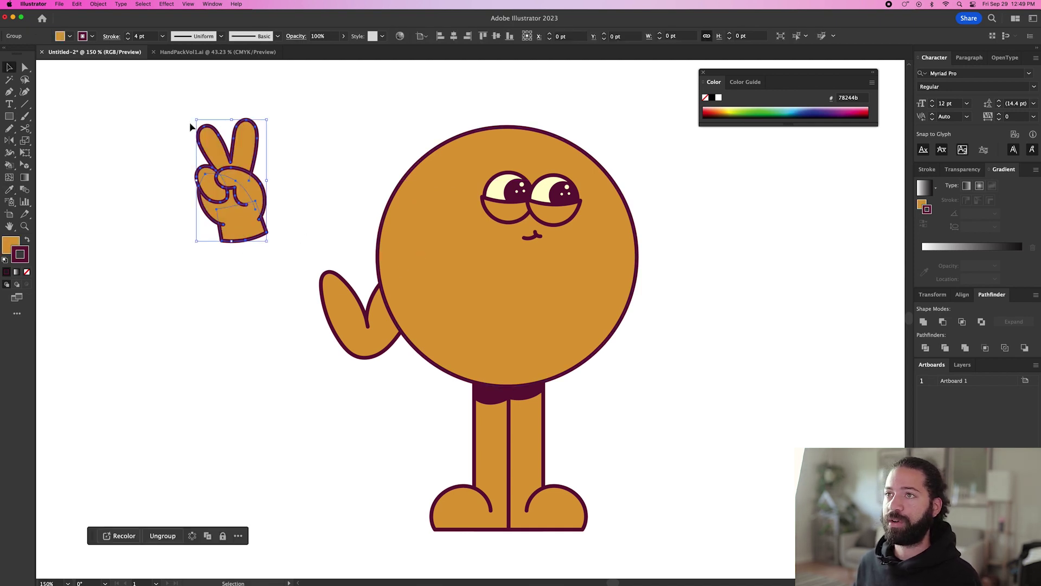
left_click_drag(195, 118, 207, 138)
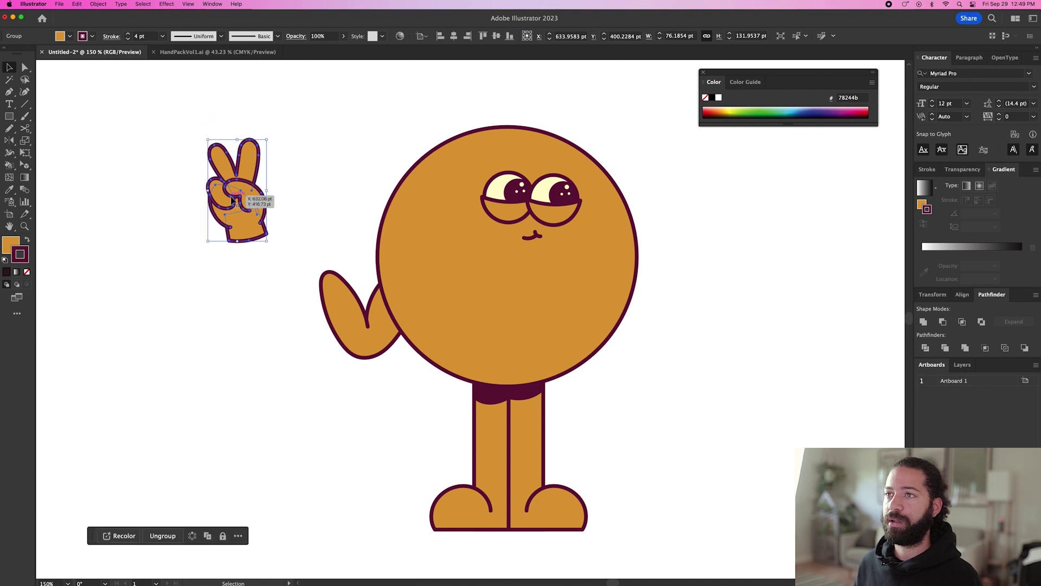
left_click_drag(231, 201, 322, 263)
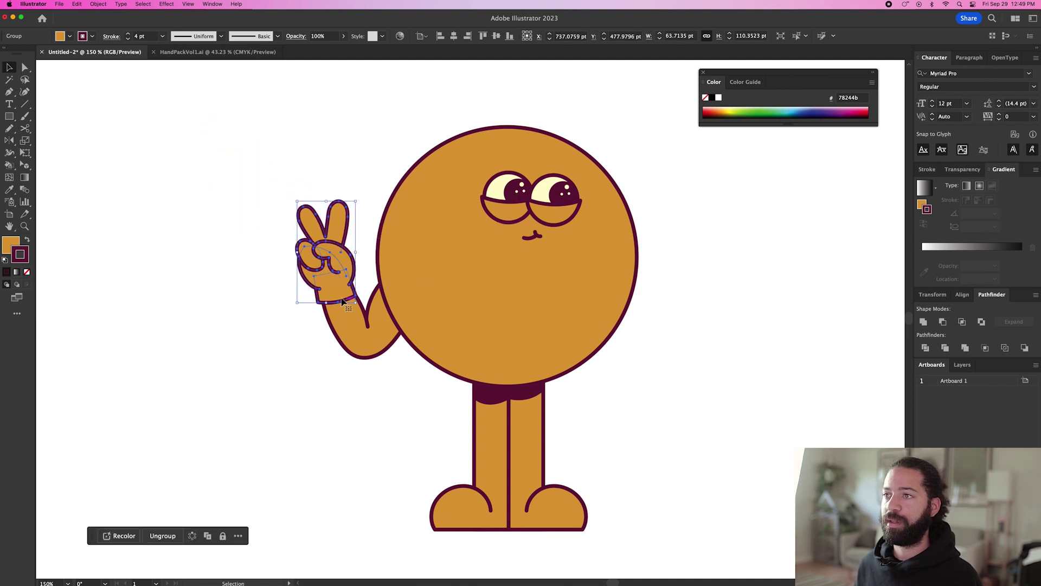
Inside the hand group, delete the wrist cuff path
double_click(340, 299)
scroll(340, 299, "up", 5)
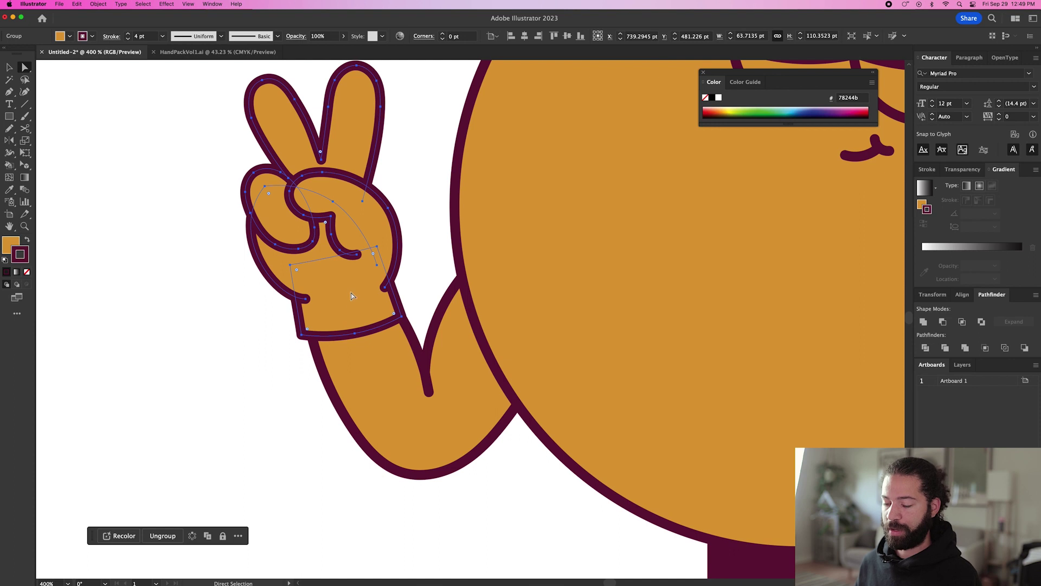
key("a")
left_click(344, 317)
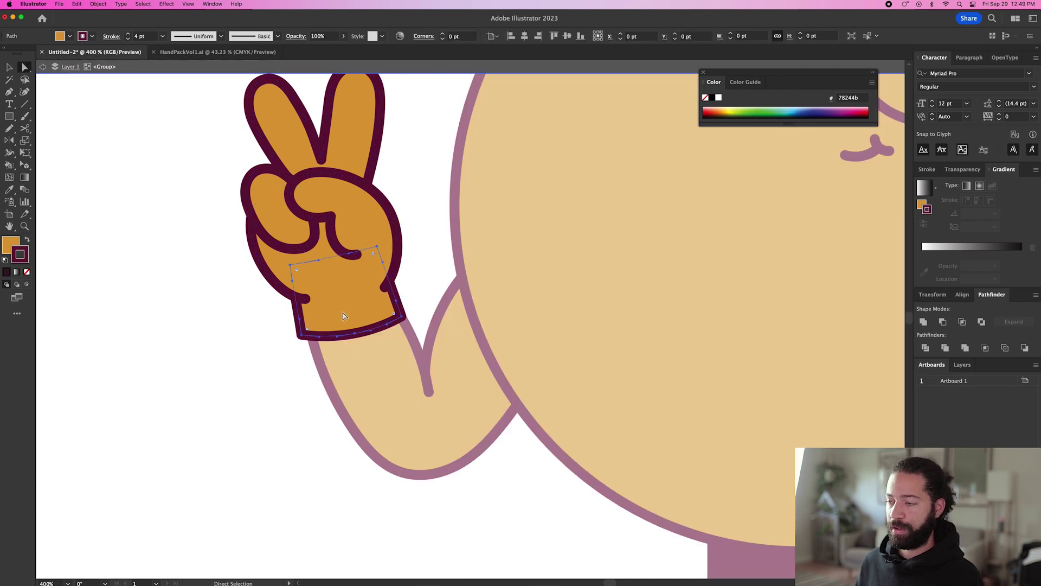
key("Delete")
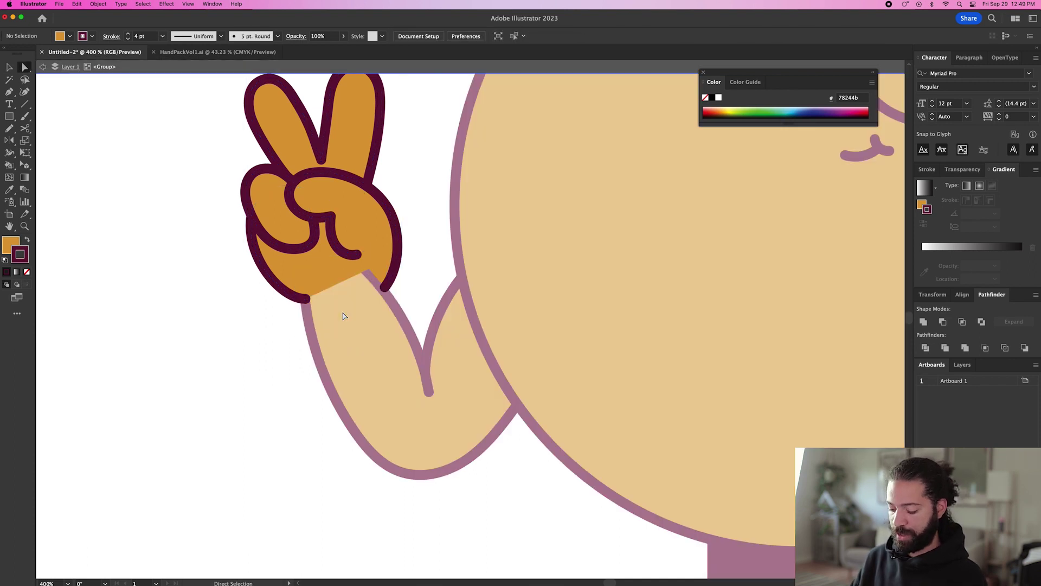
Draw an outline-free wrist fill and send it behind the hand outline
key("n")
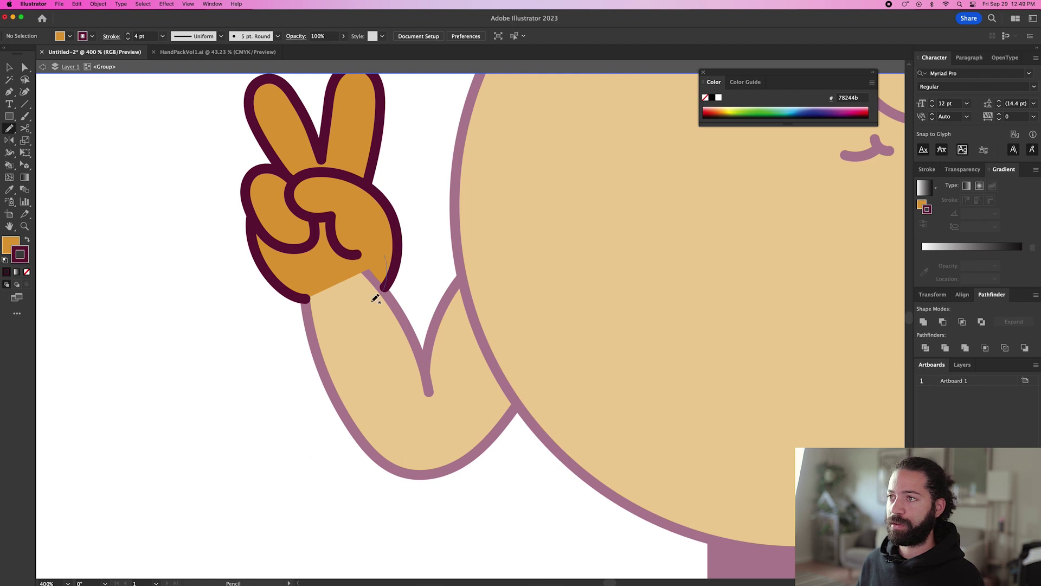
left_click_drag(366, 244, 383, 252)
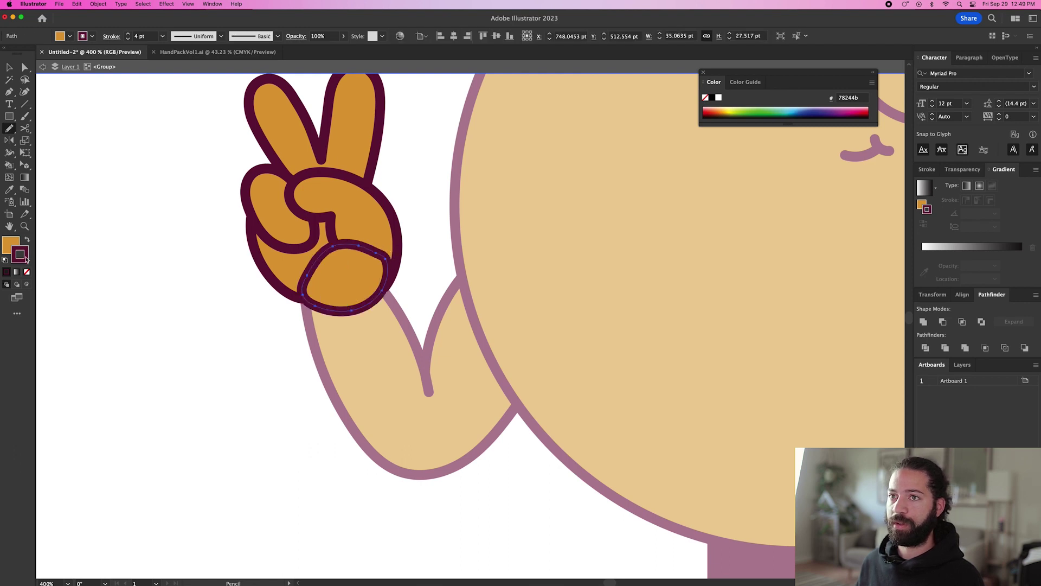
left_click(27, 272)
key("super+bracketleft")
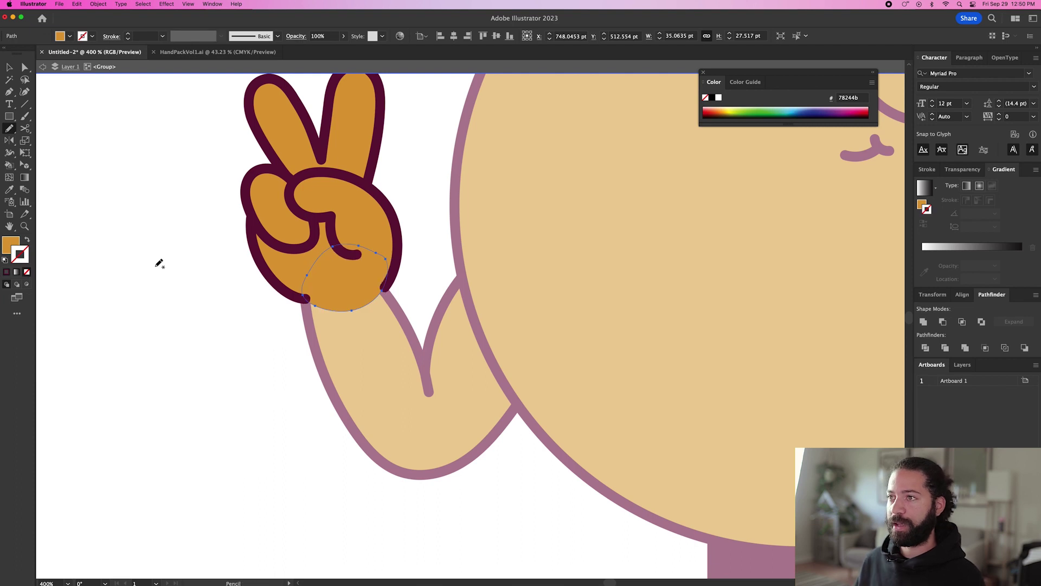
Reshape the wrist fill and hand outline to blend into the arm, then exit the group
key("a")
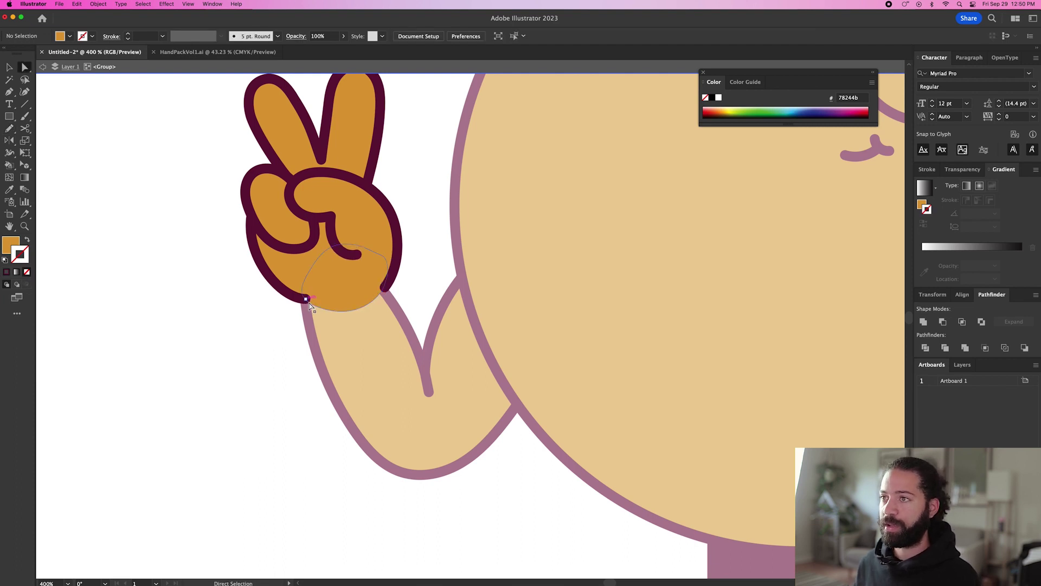
left_click_drag(305, 298, 325, 305)
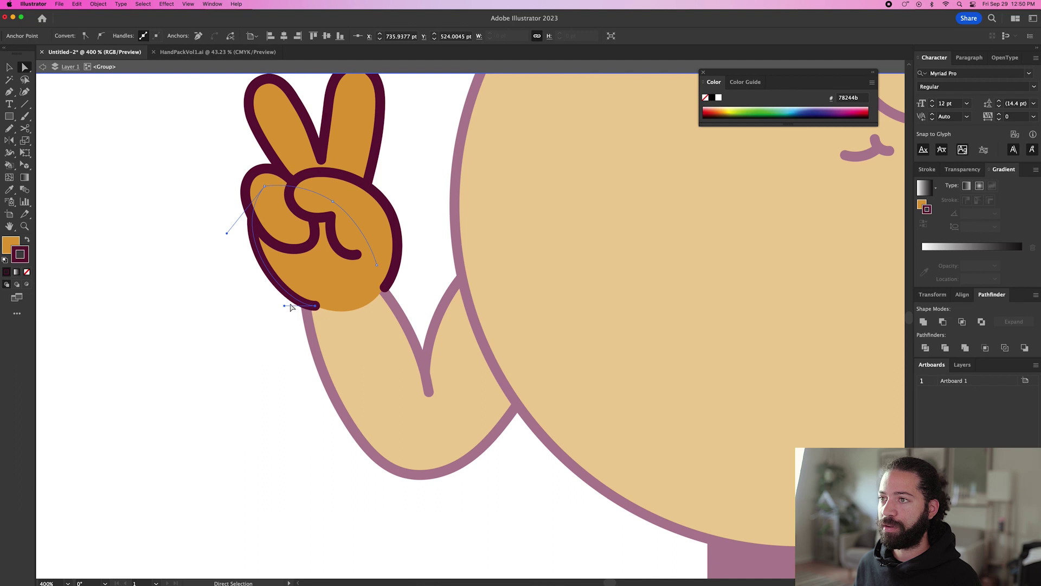
left_click(387, 289)
mouse_move(388, 293)
left_mouse_down()
mouse_move(400, 299)
mouse_move(391, 279)
mouse_move(402, 277)
left_mouse_up()
key("v")
left_click(226, 295)
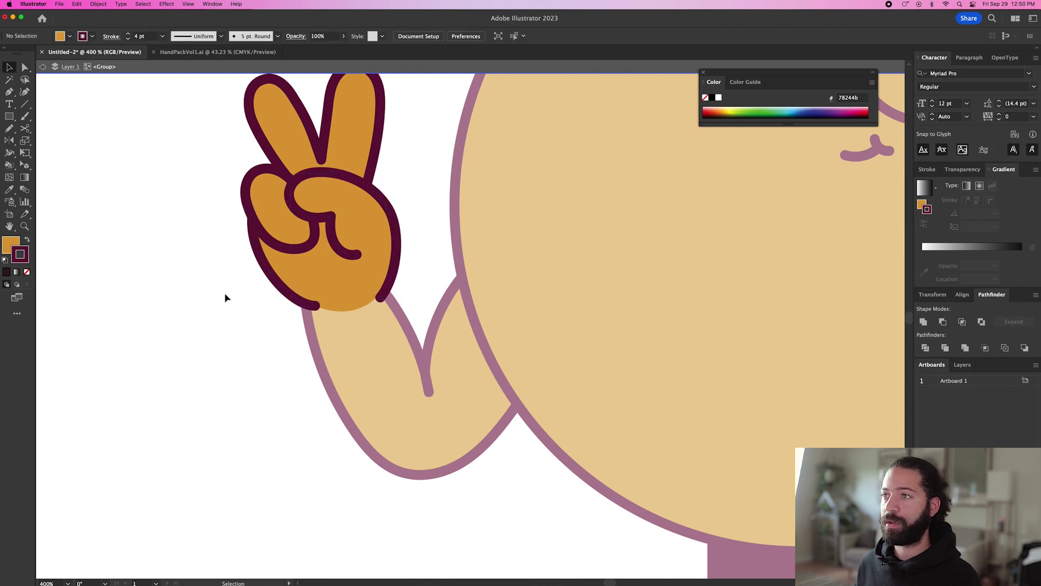
double_click(221, 297)
scroll(206, 297, "down", 5)
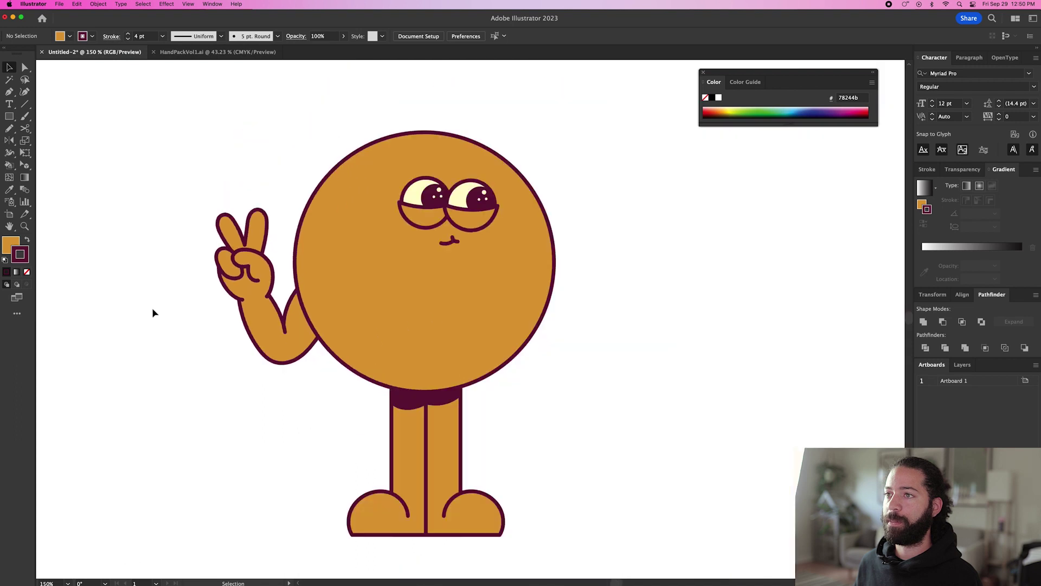
Copy the peace-sign arm to the right, reflect it, and set it against the body's right side
left_click(281, 360)
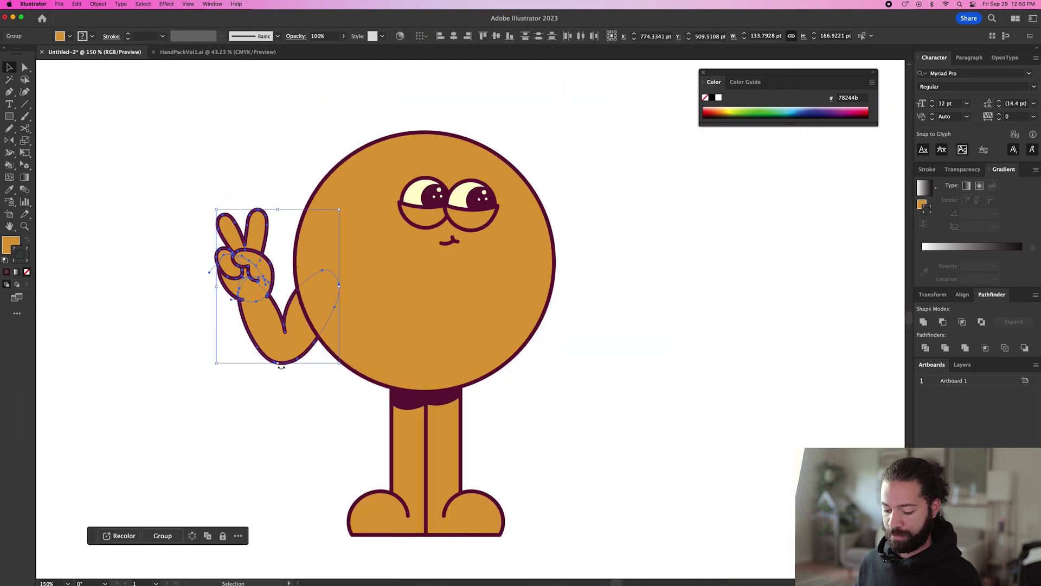
key("super+shift+bracketright")
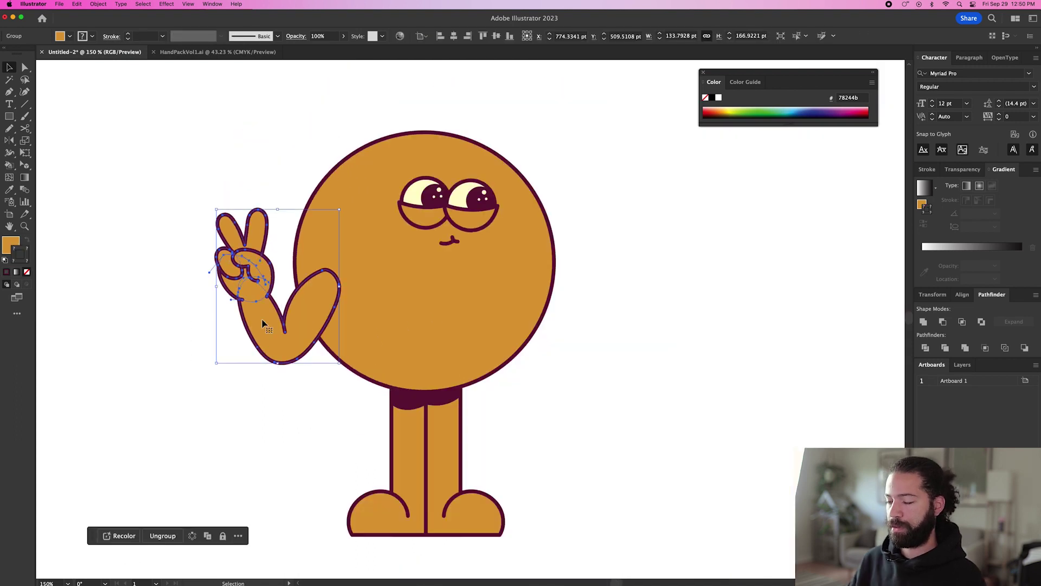
key("super+z")
left_click_drag(256, 321, 615, 321)
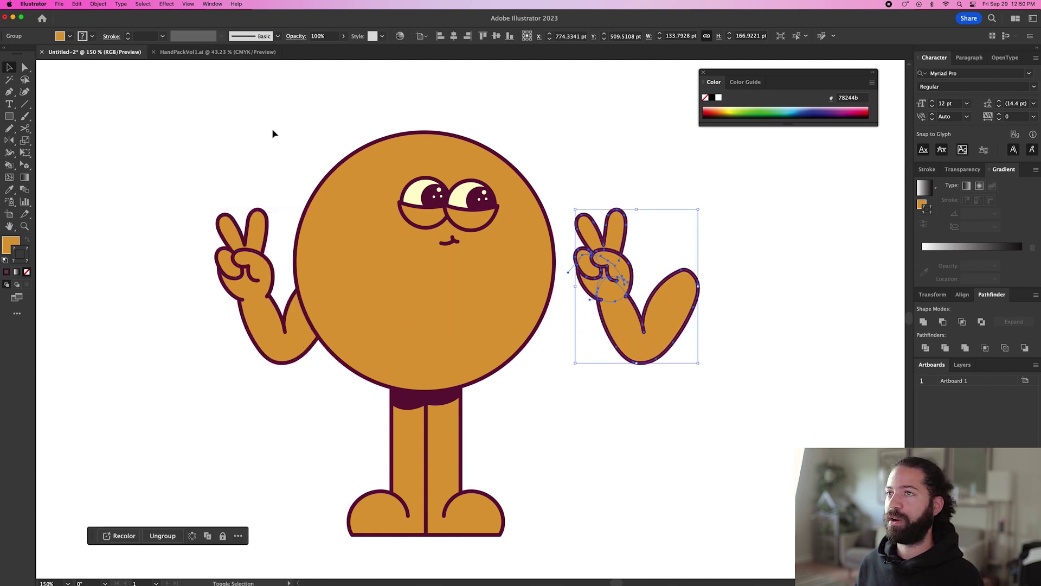
left_click(98, 4)
mouse_move(103, 16)
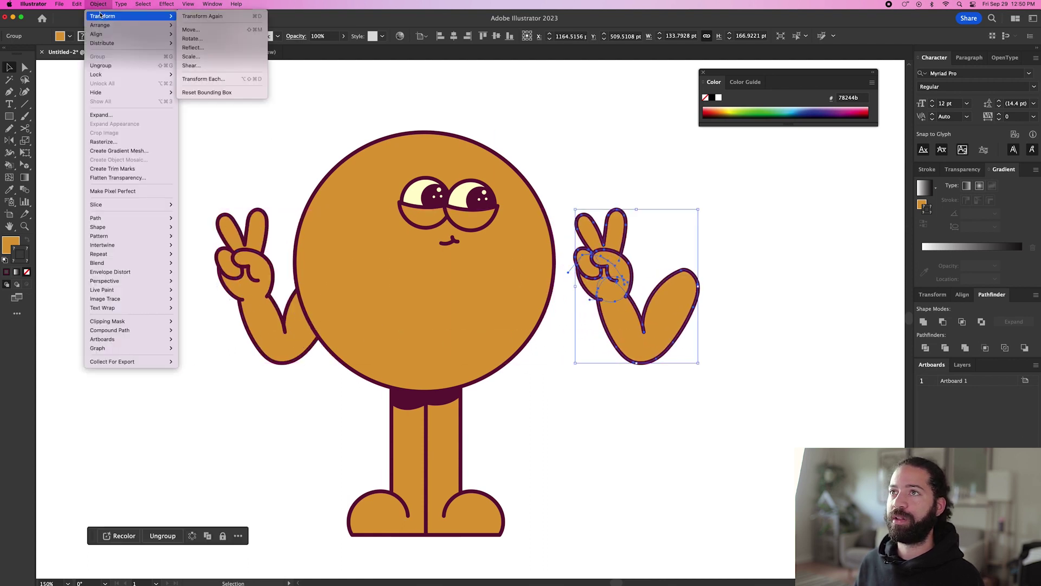
left_click(193, 47)
left_click(523, 246)
left_click_drag(606, 313, 545, 313)
left_click(685, 308)
key("super+minus")
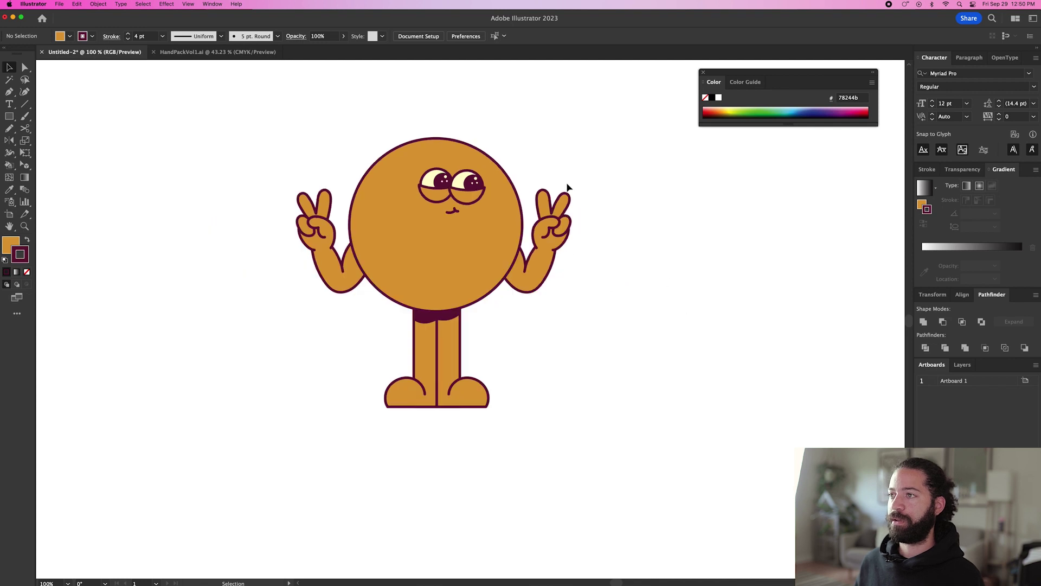
Draw an oval atop the head, fill it with the palette blue, and send it behind the head
key("super+plus")
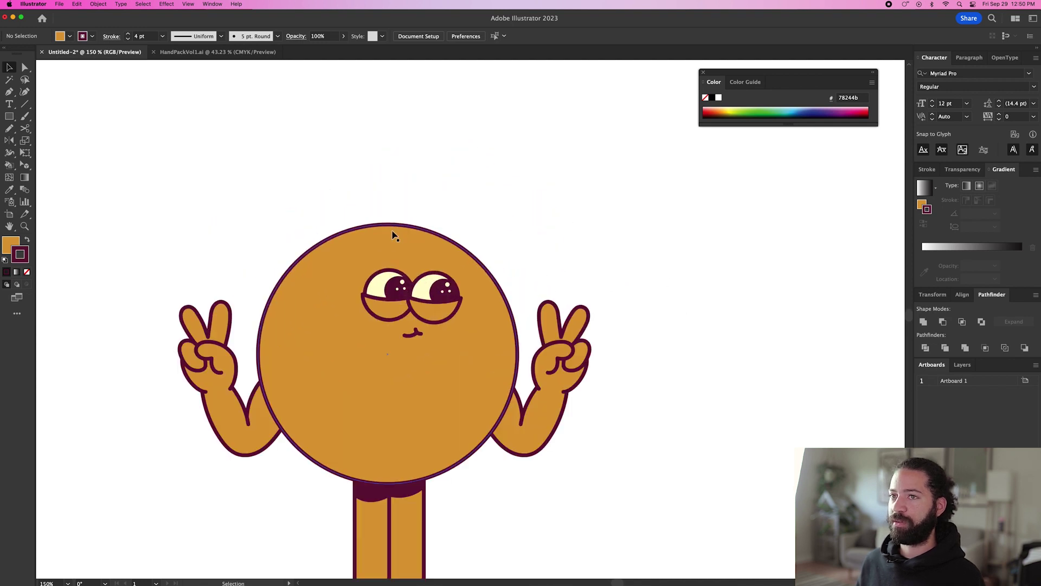
key("n")
scroll(399, 222, "up", 3)
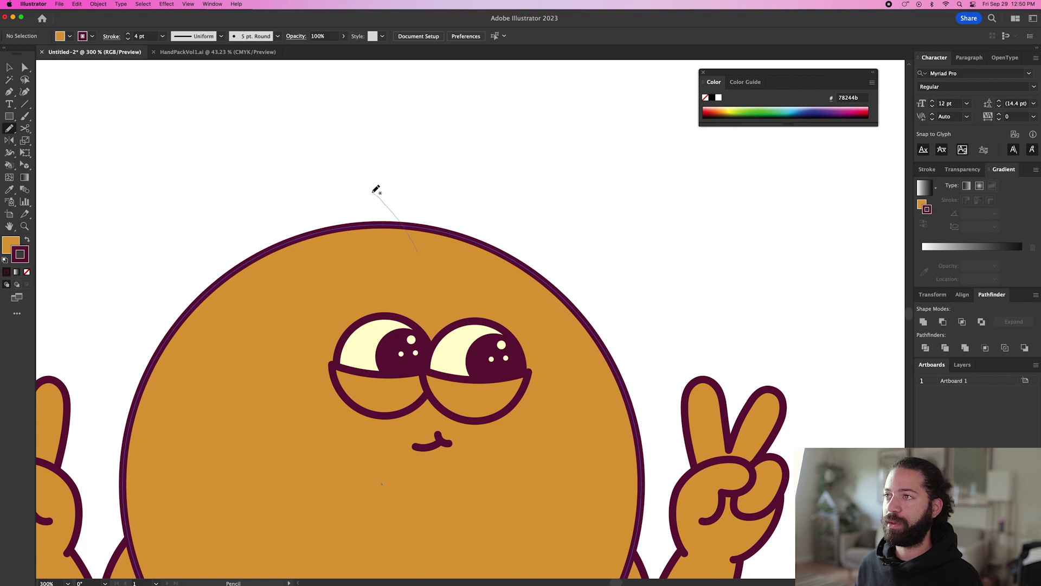
left_click_drag(424, 254, 424, 249)
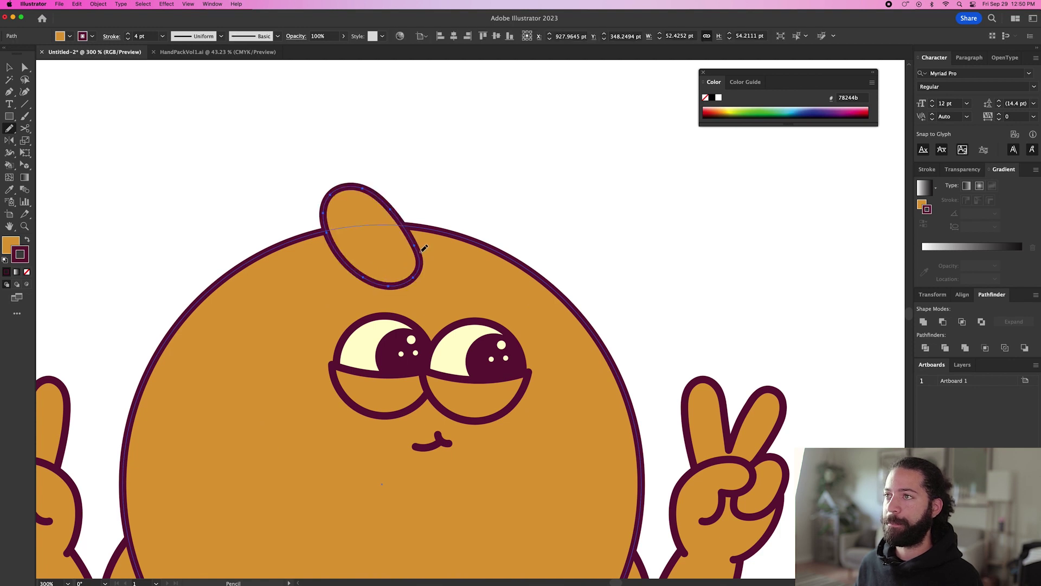
scroll(425, 248, "down", 5)
key("i")
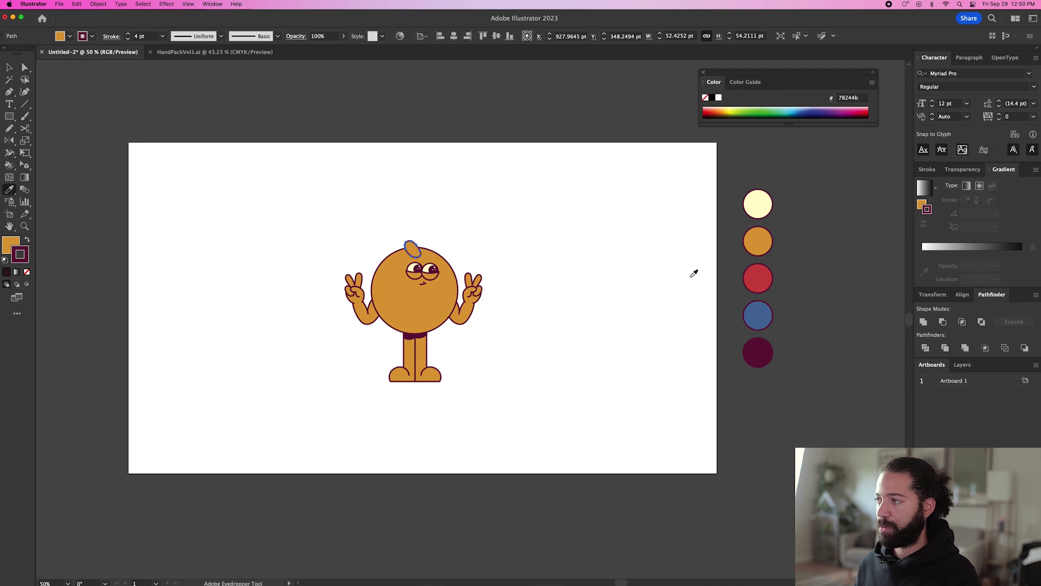
left_click(757, 310)
scroll(413, 232, "up", 3)
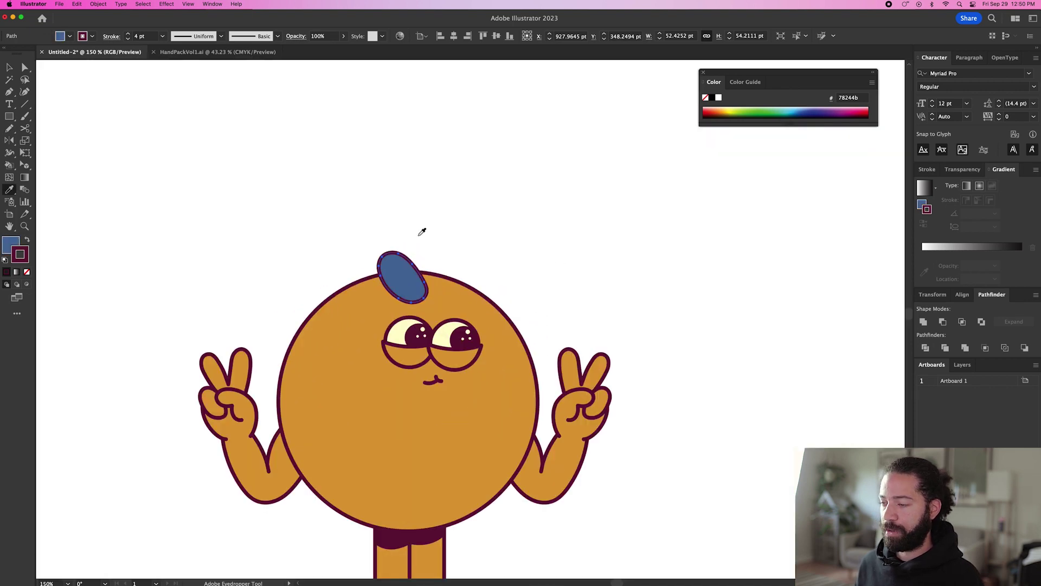
key("super+shift+bracketleft")
Draw the cap's crown over the head top and scale the cap down slightly
key("n")
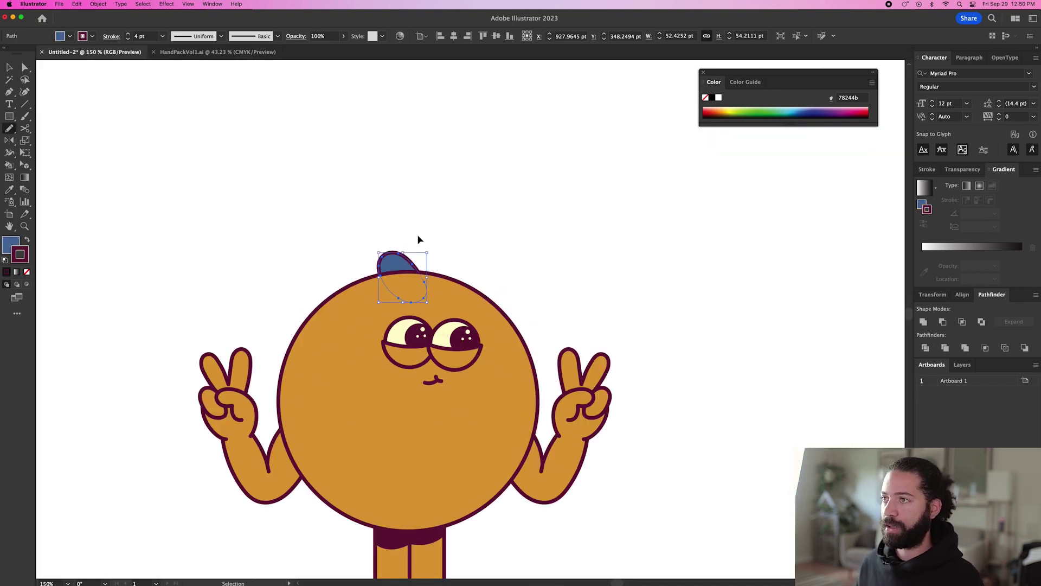
key("super+shift+a")
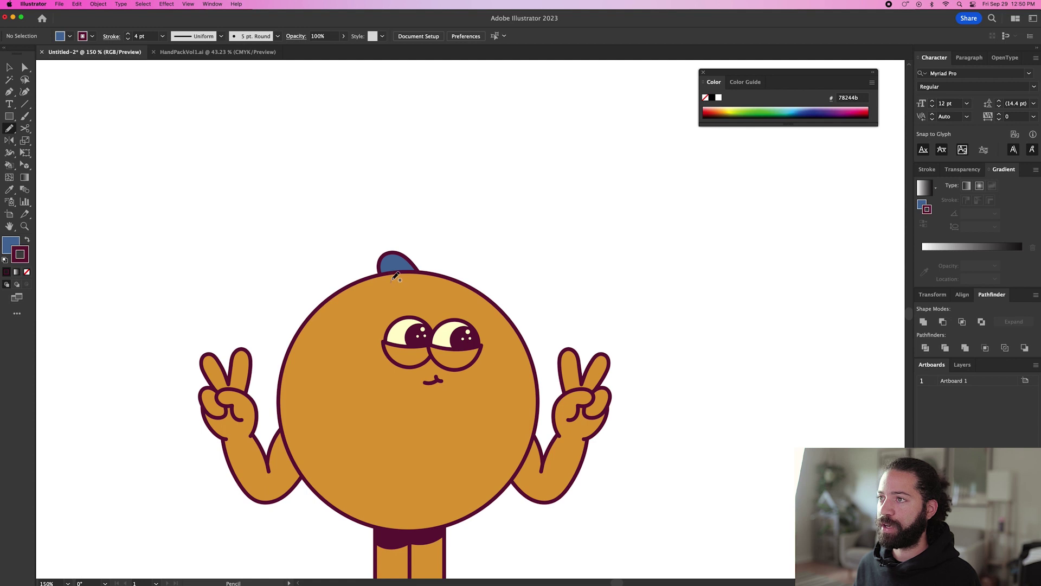
left_click_drag(457, 291, 453, 292)
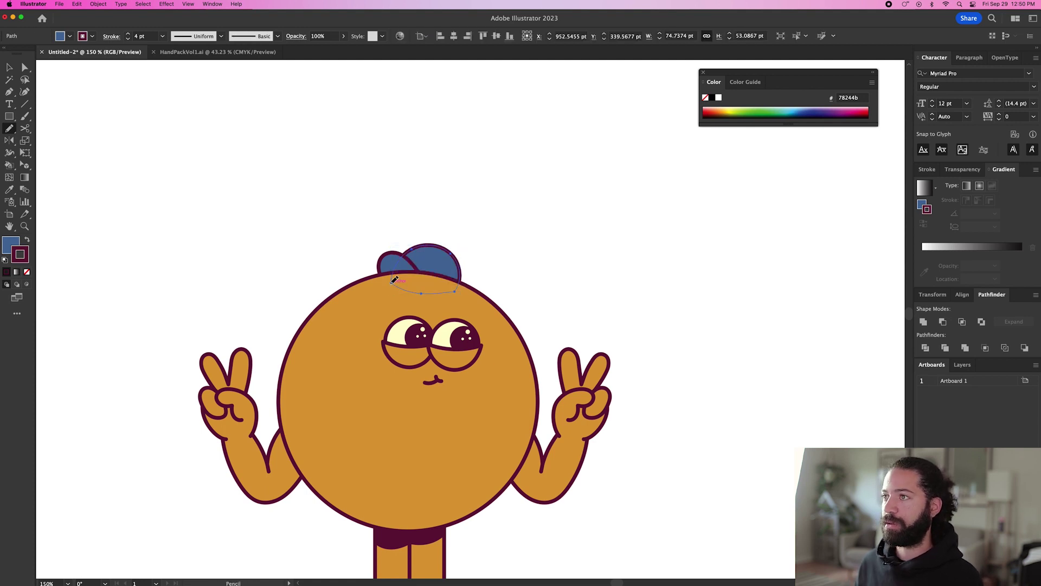
key("v")
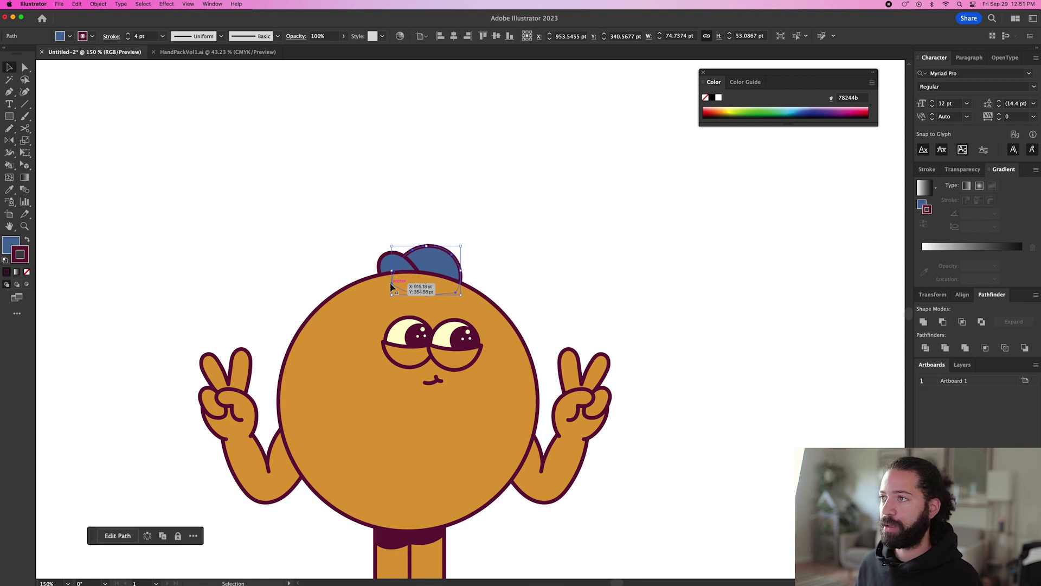
left_click_drag(461, 246, 434, 264)
left_click(523, 257)
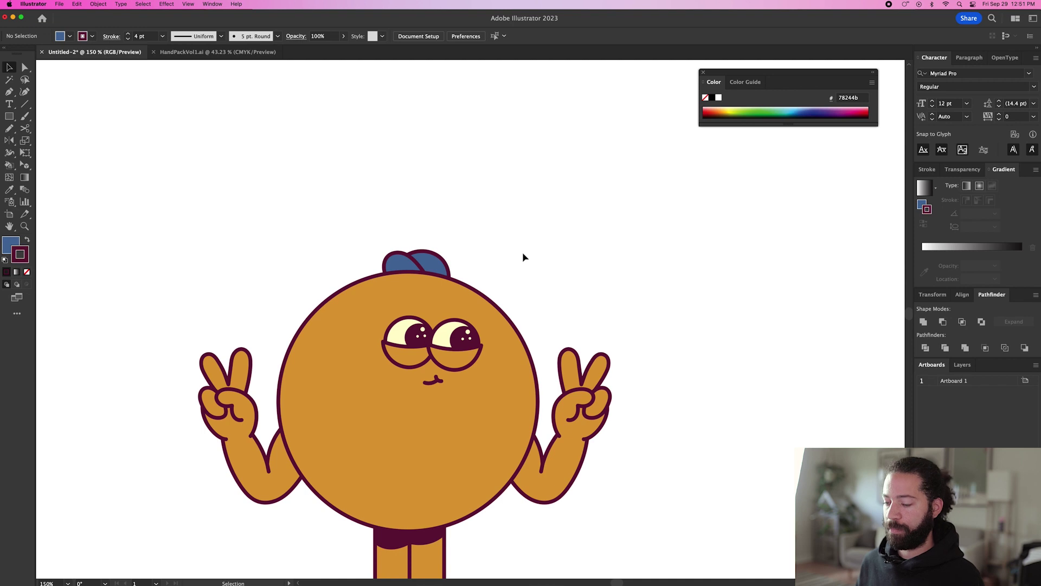
scroll(524, 255, "down", 1)
Pen a strap from the head's left outline, curving past the body outline at the lower right
key("p")
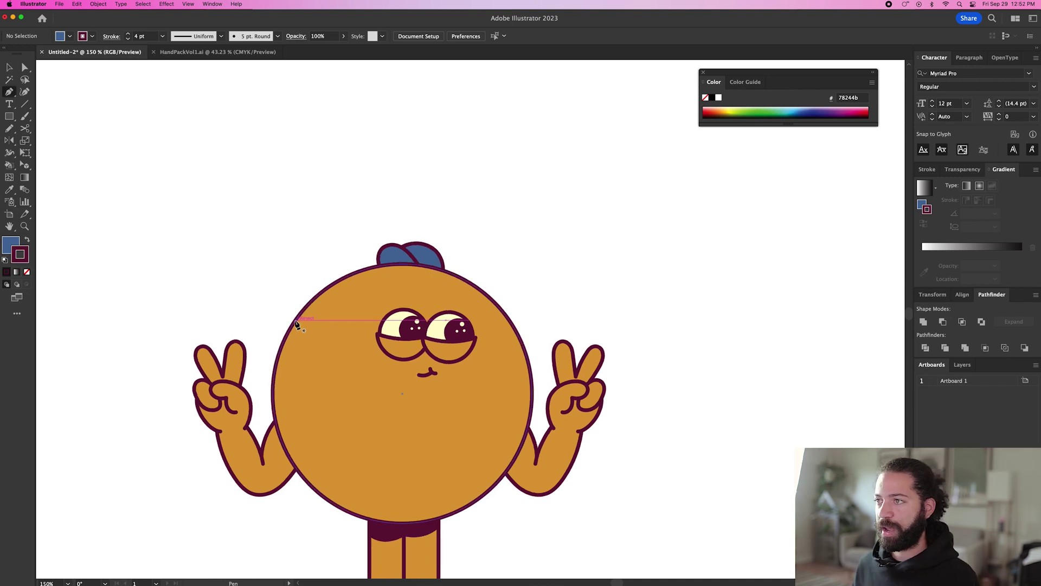
left_click(295, 322)
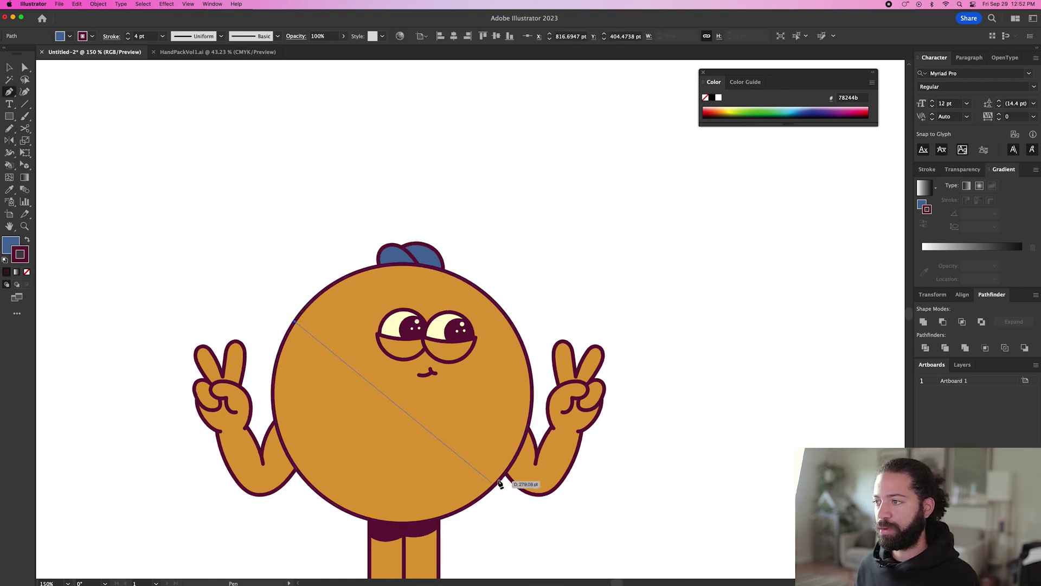
left_click_drag(499, 480, 670, 510)
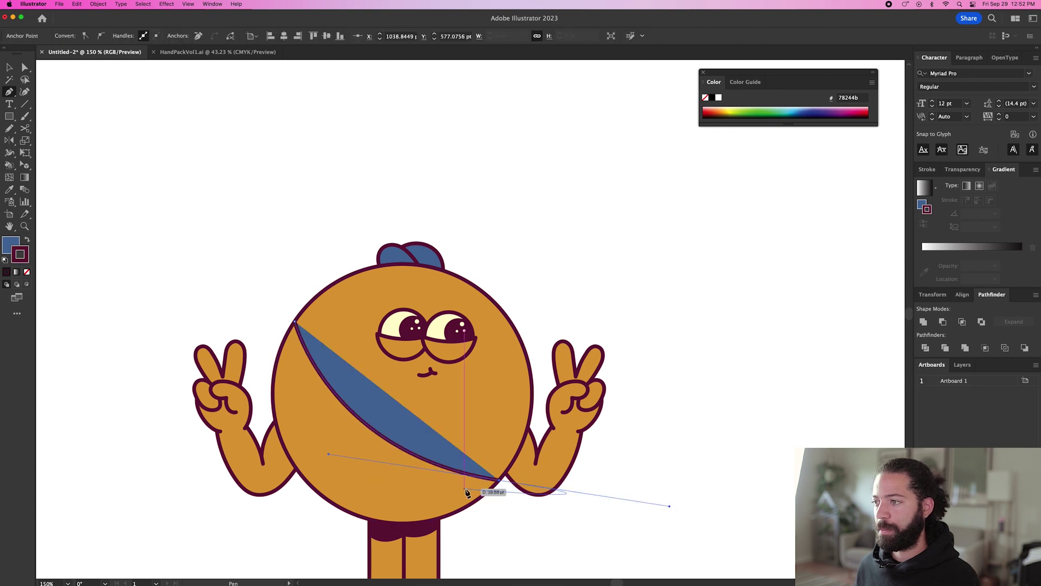
scroll(488, 485, "up", 5)
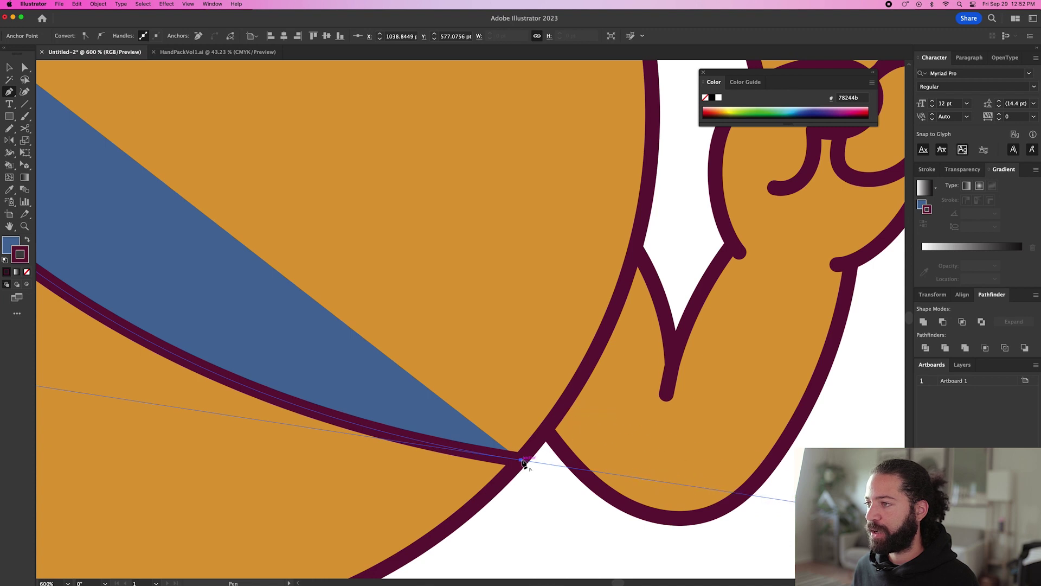
left_click(521, 462)
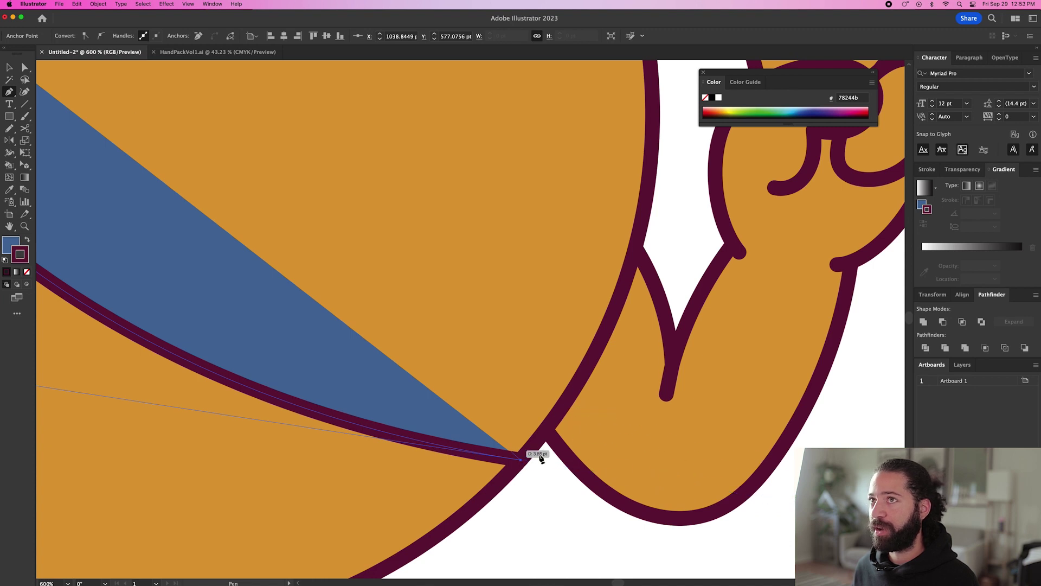
left_click(563, 412, "super")
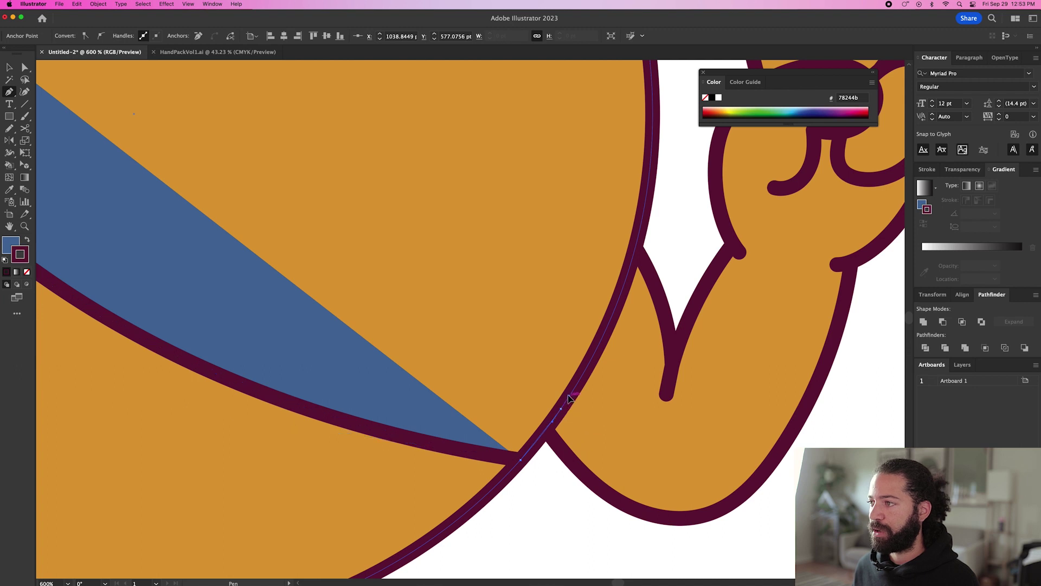
left_click(561, 408)
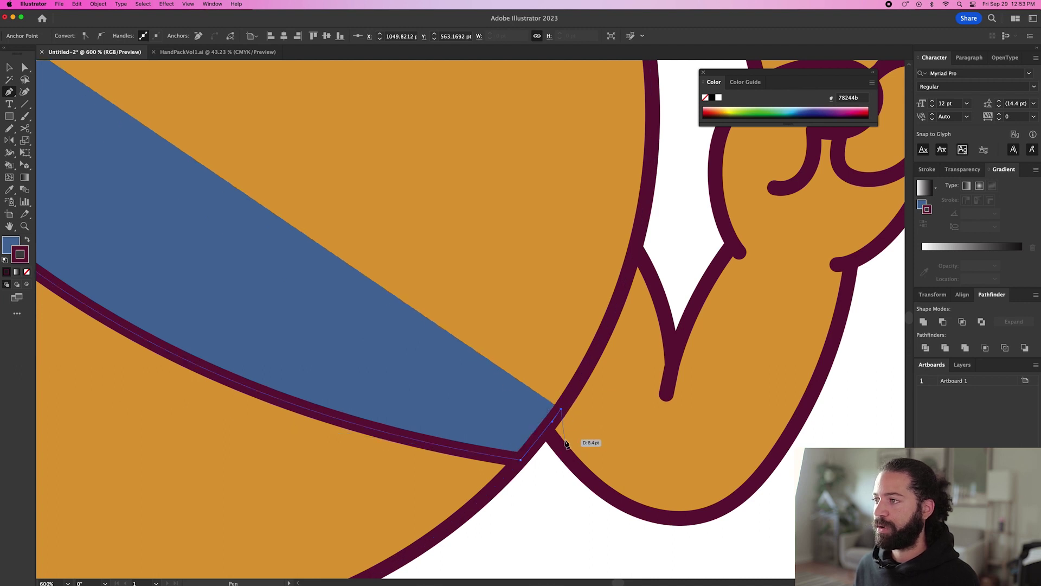
scroll(565, 444, "down", 2)
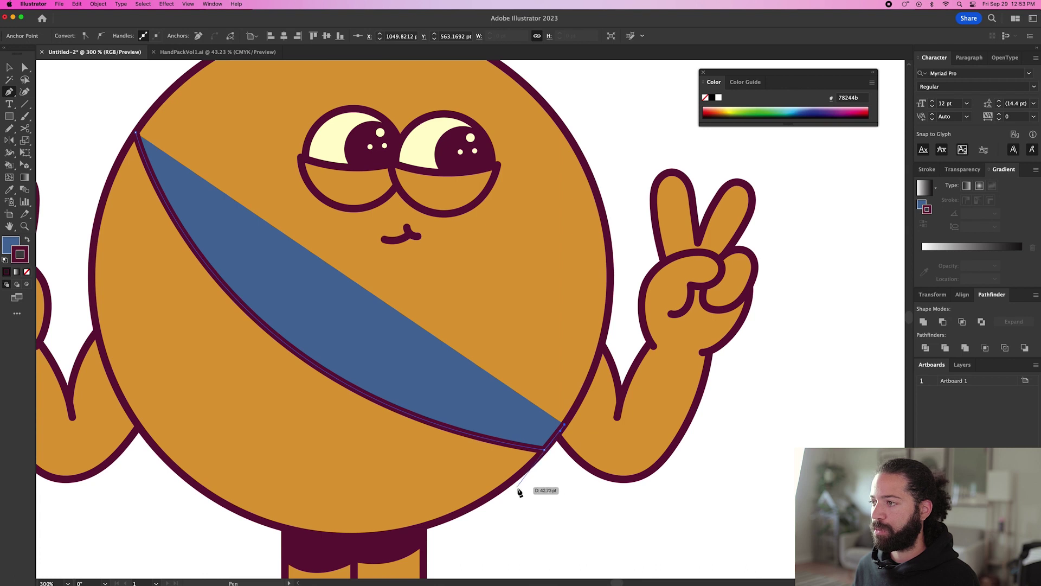
left_click_drag(570, 486, 526, 531)
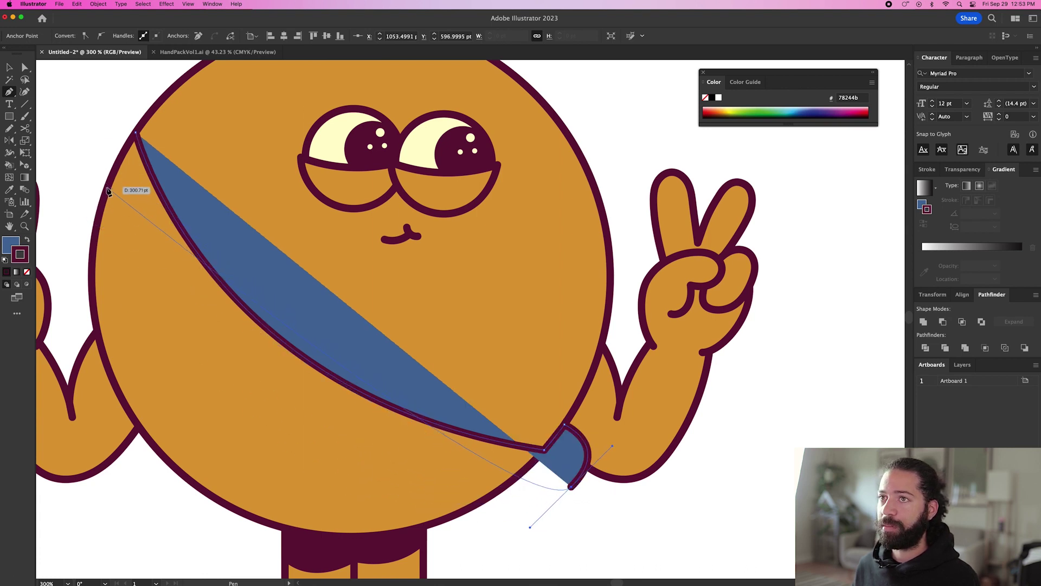
key("Escape")
Curve the strap past the outline at the upper left and close the path
scroll(144, 272, "left", 2)
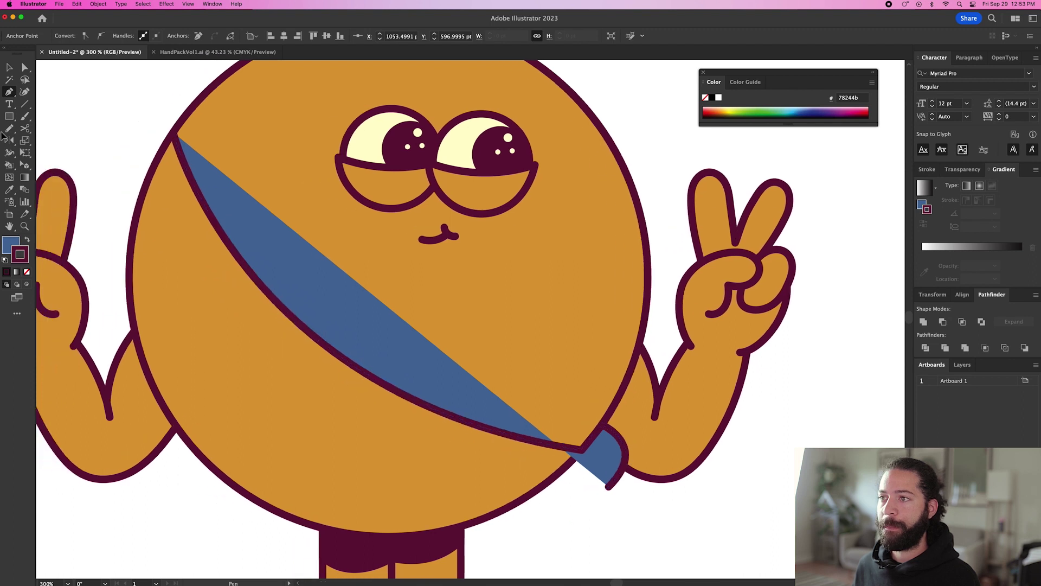
scroll(33, 125, "left", 3)
scroll(131, 81, "up", 3)
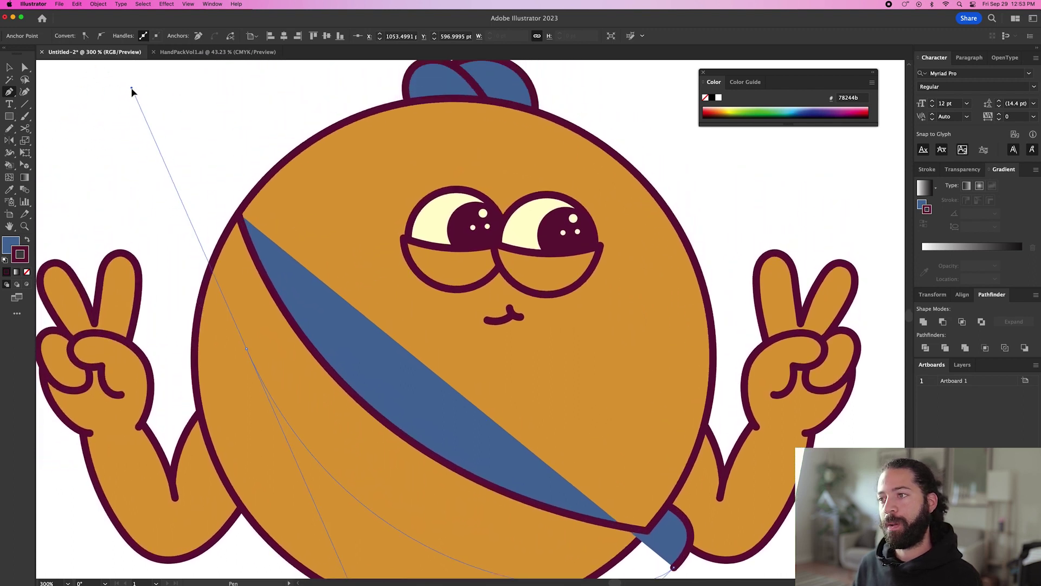
left_click_drag(132, 89, 148, 162)
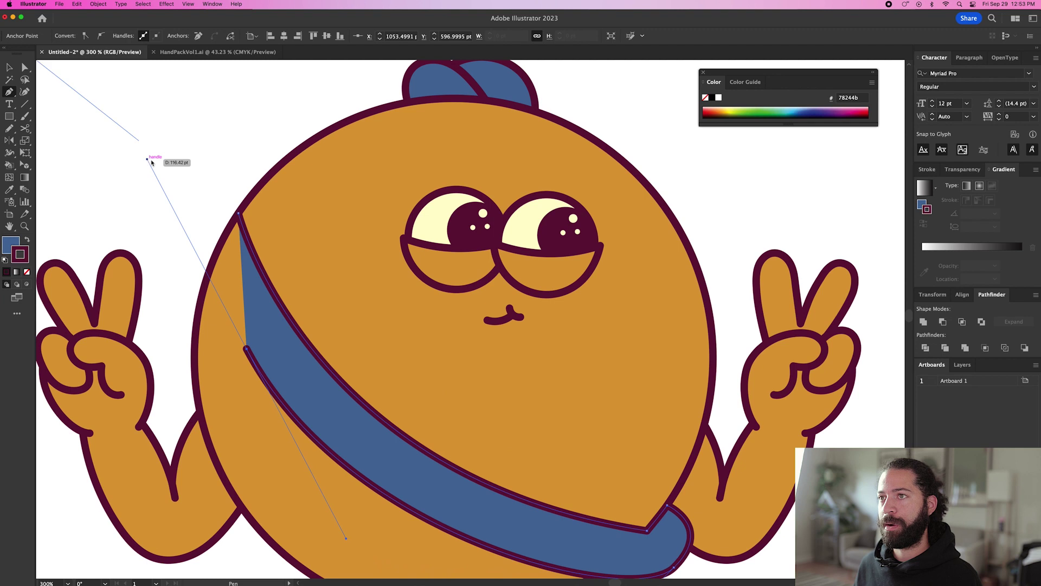
mouse_move(262, 185)
left_mouse_down()
mouse_move(301, 200)
mouse_move(274, 201)
left_mouse_up()
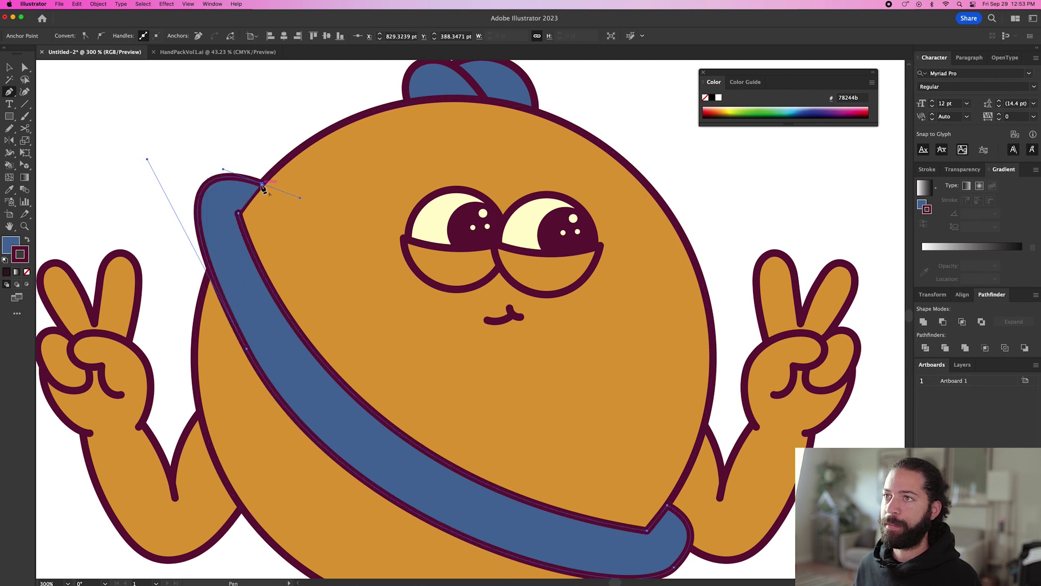
left_click(239, 214)
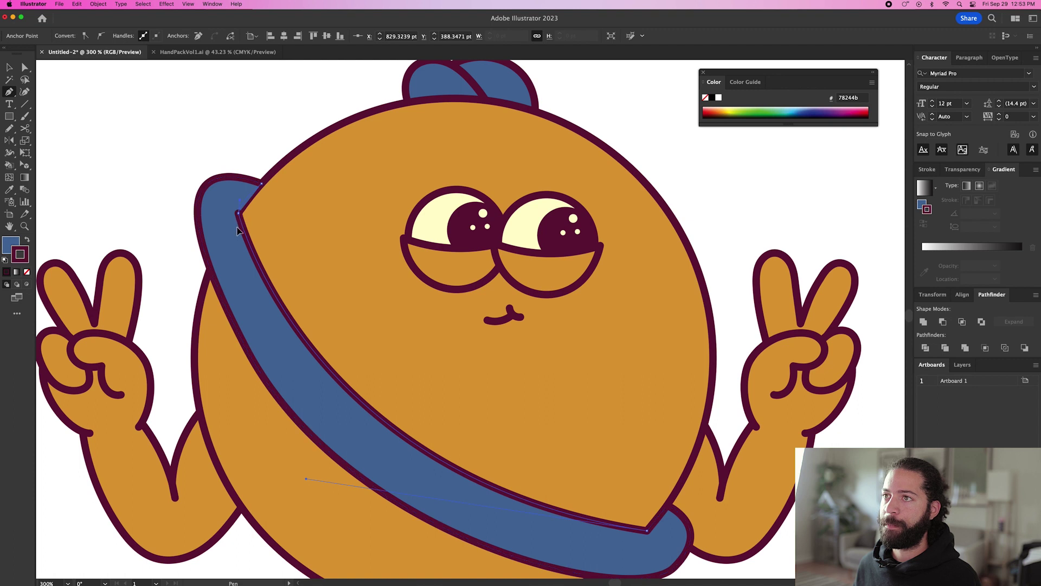
key("super+minus")
key("super+minus")
key("super+minus")
key("super+minus")
key("i")
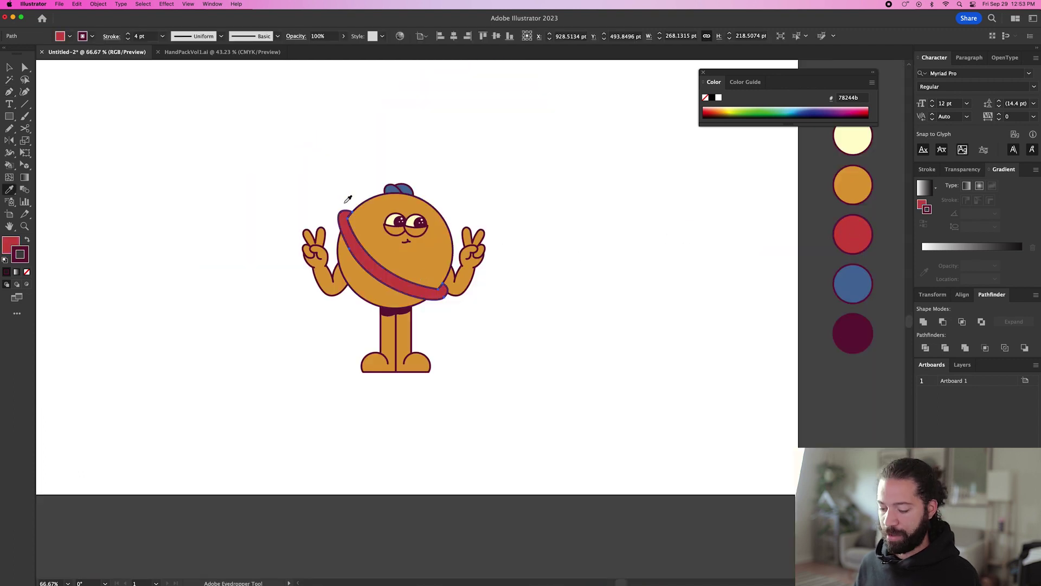
Add an anchor point at the red strap's top corner
key("p")
scroll(349, 224, "up", 5)
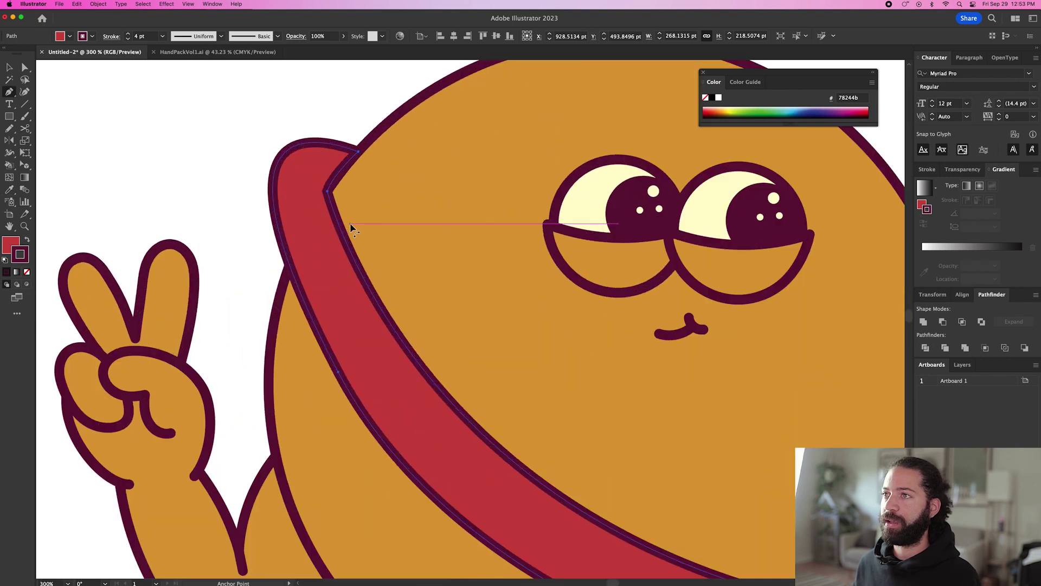
left_click(327, 191)
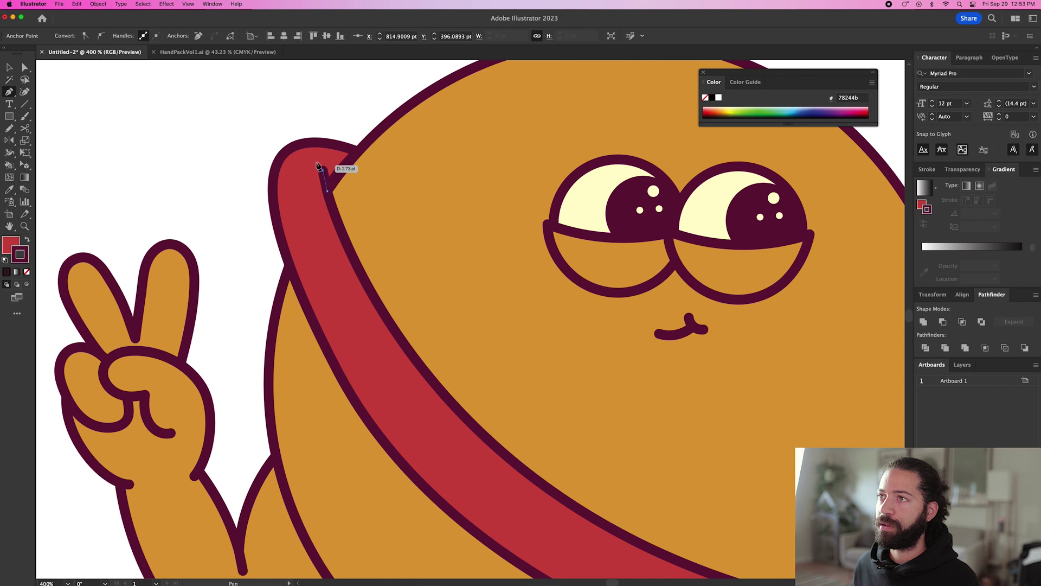
key("super+shift+a")
Reshape the red strap's lower-right end where it meets the head outline
scroll(412, 293, "down", 3)
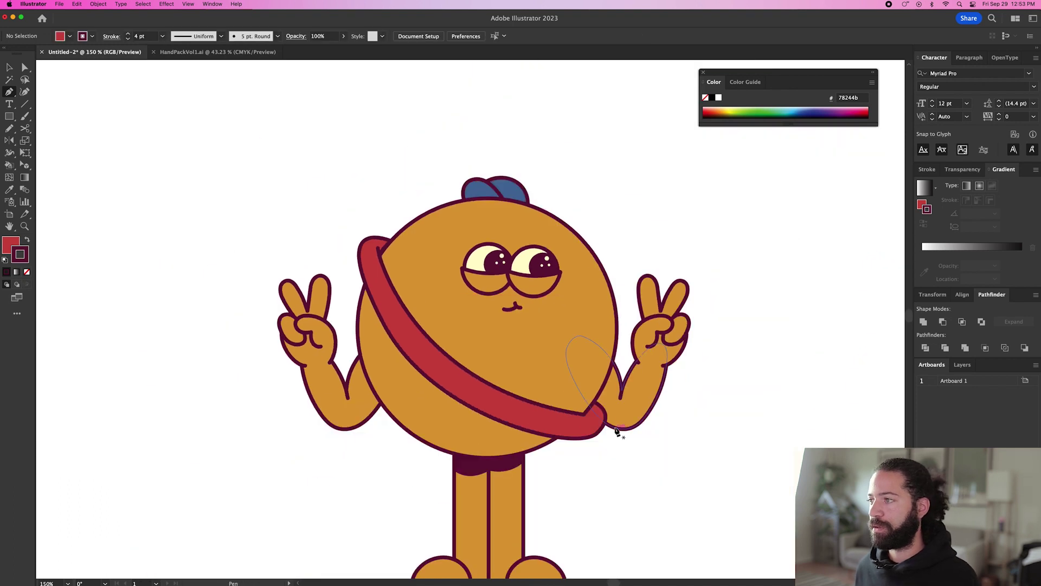
scroll(617, 431, "up", 3)
left_click_drag(579, 418, 609, 426)
key("v")
scroll(609, 425, "down", 3)
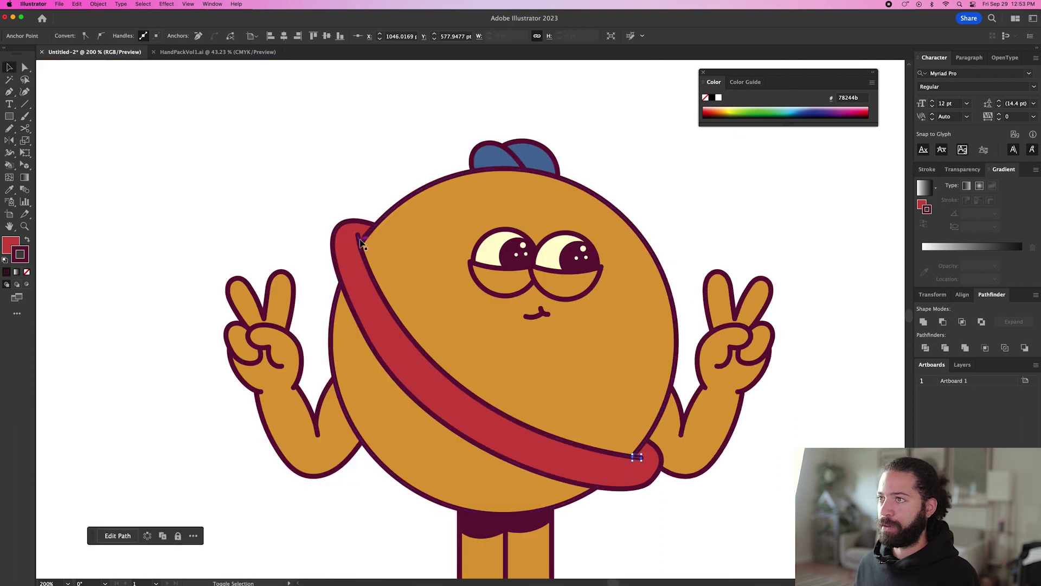
left_click(612, 435)
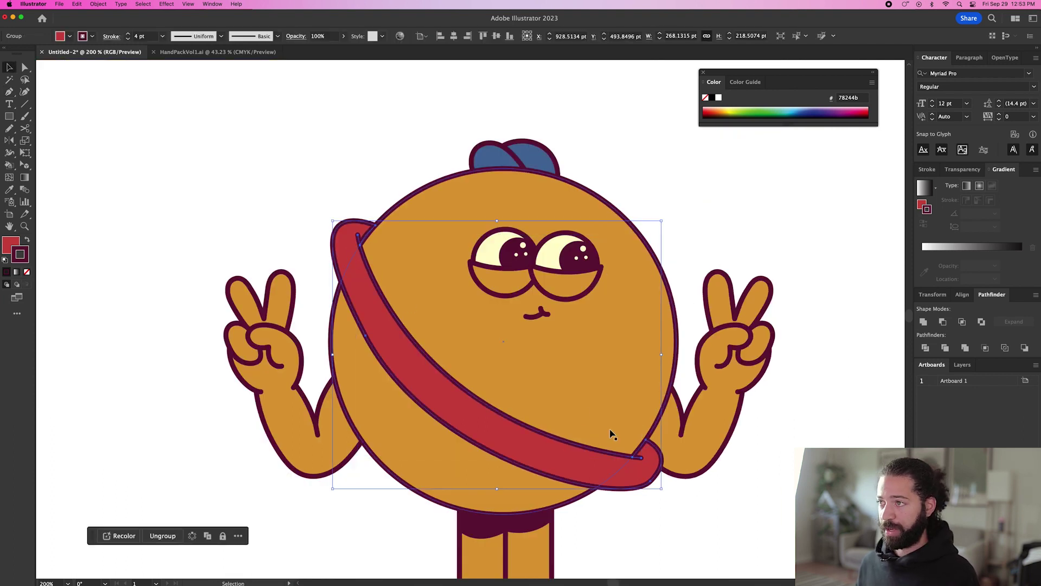
key("p")
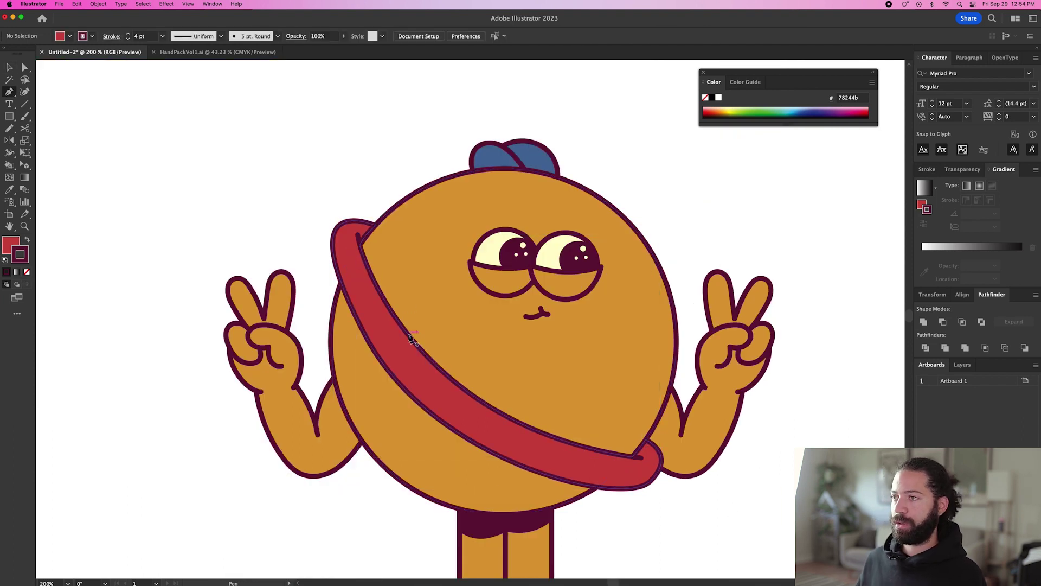
Draw the curved pouch outline across the strap
left_click(383, 362)
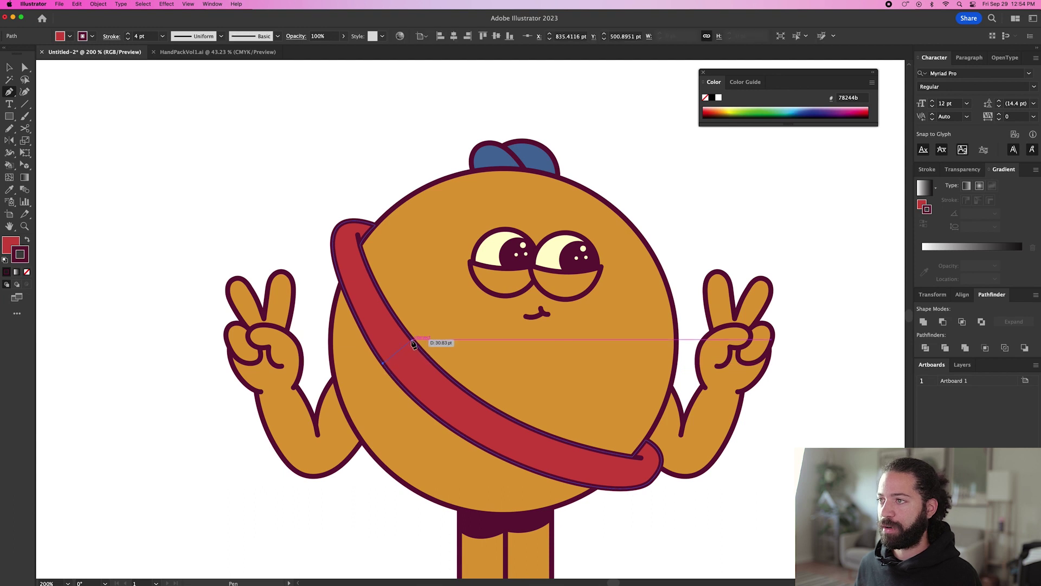
left_click(412, 340)
left_click_drag(542, 432, 529, 453)
left_click(521, 465)
left_click_drag(426, 441, 392, 406)
left_click_drag(384, 363, 390, 384)
key("super+shift+a")
Add a band line across the pouch's side and a zipper line inside it
left_click(534, 411)
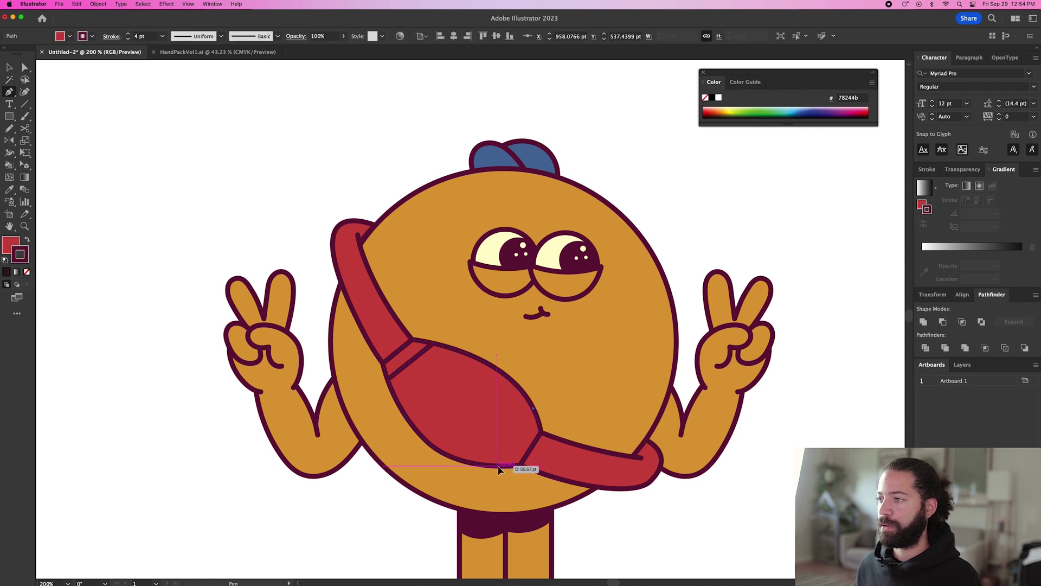
left_click(498, 465)
key("super+shift+a")
left_click(437, 372)
left_click(504, 418)
key("super+shift+a")
scroll(467, 422, "up", 3)
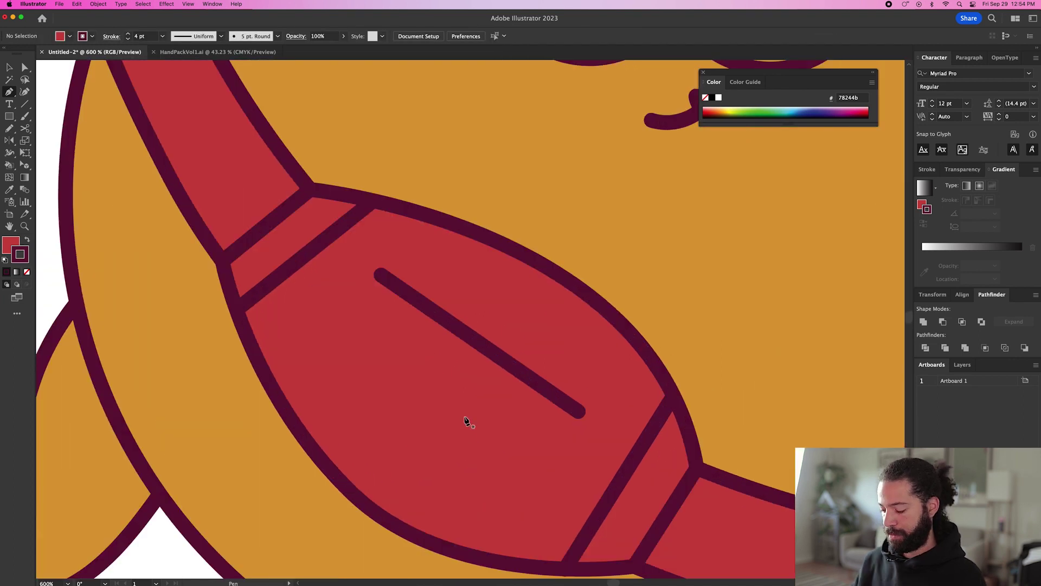
Draw a four-cornered zipper pull and fill it with the eyes' cream colour
left_click(515, 370)
left_click(496, 393)
left_click(541, 427)
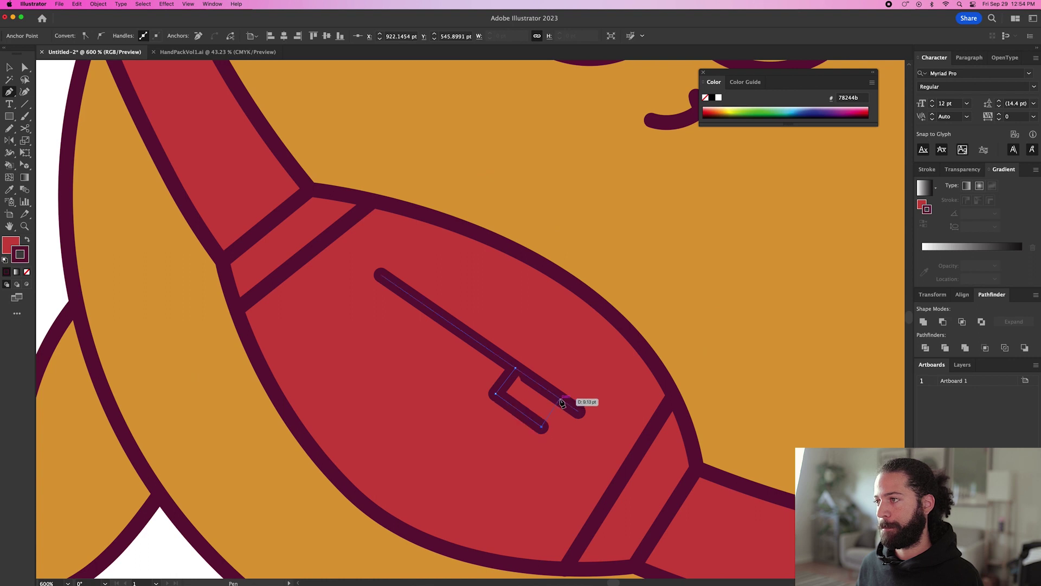
left_click(560, 399)
left_click(514, 370)
key("i")
scroll(512, 378, "down", 4)
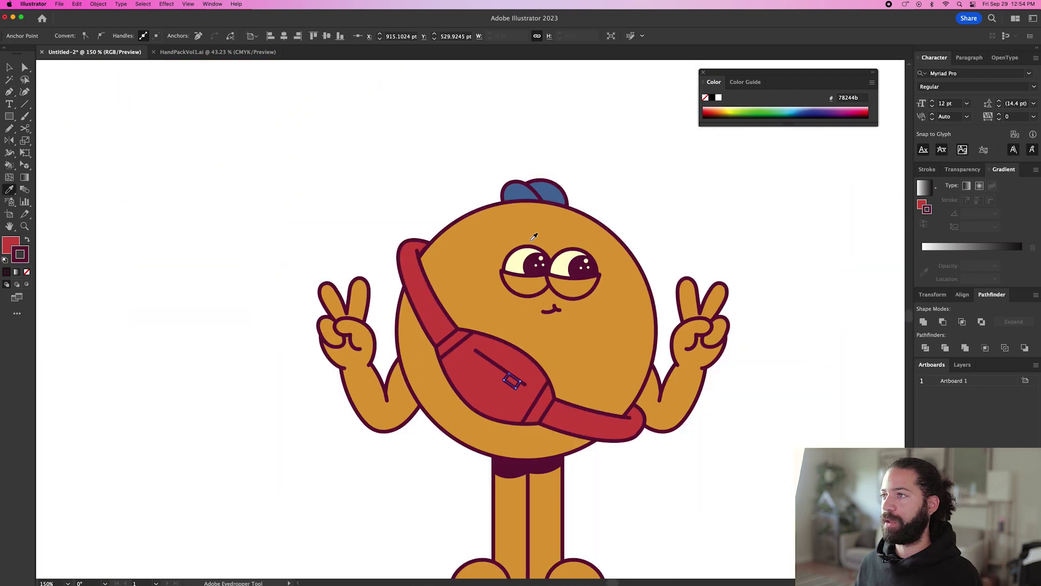
left_click(516, 262)
key("v")
left_click(733, 454)
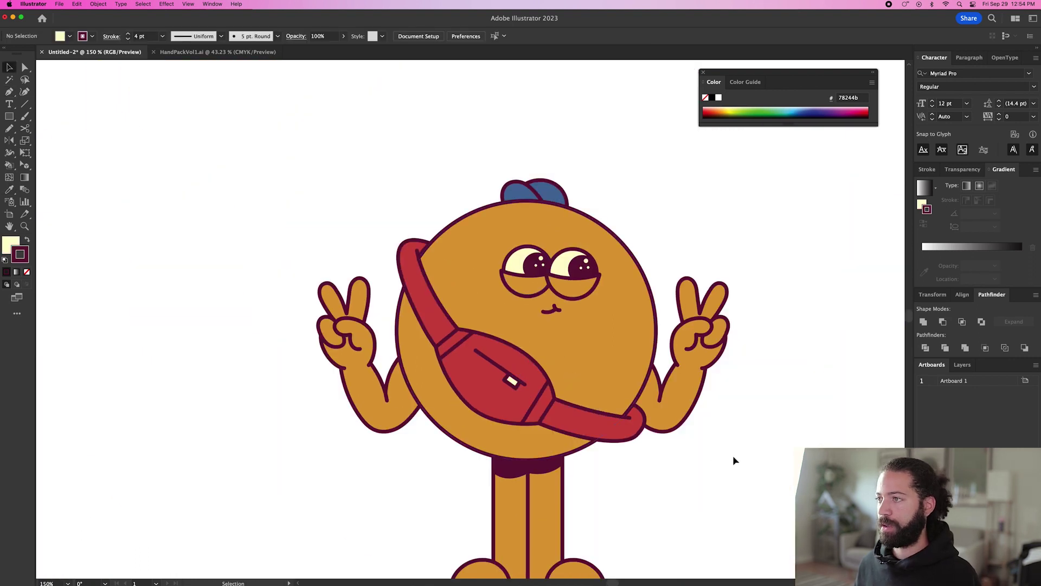
Raise the left peace-sign hand higher and tilt it
left_click(372, 366)
left_click_drag(372, 366, 359, 312)
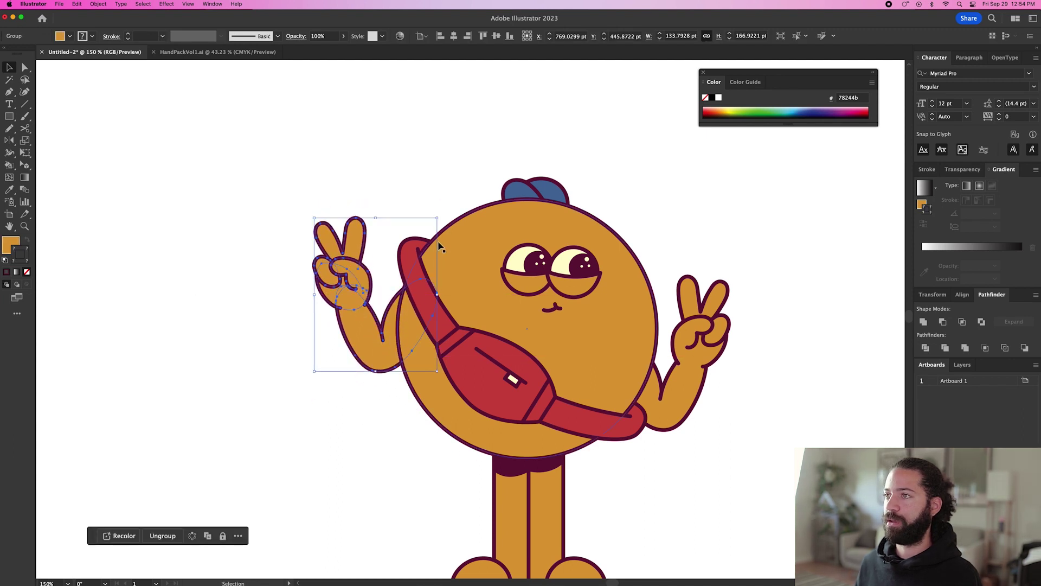
left_click_drag(442, 216, 491, 234)
Rotate the mouth and eyes together to a slight tilt
left_click(552, 307)
left_click(585, 285, "shift")
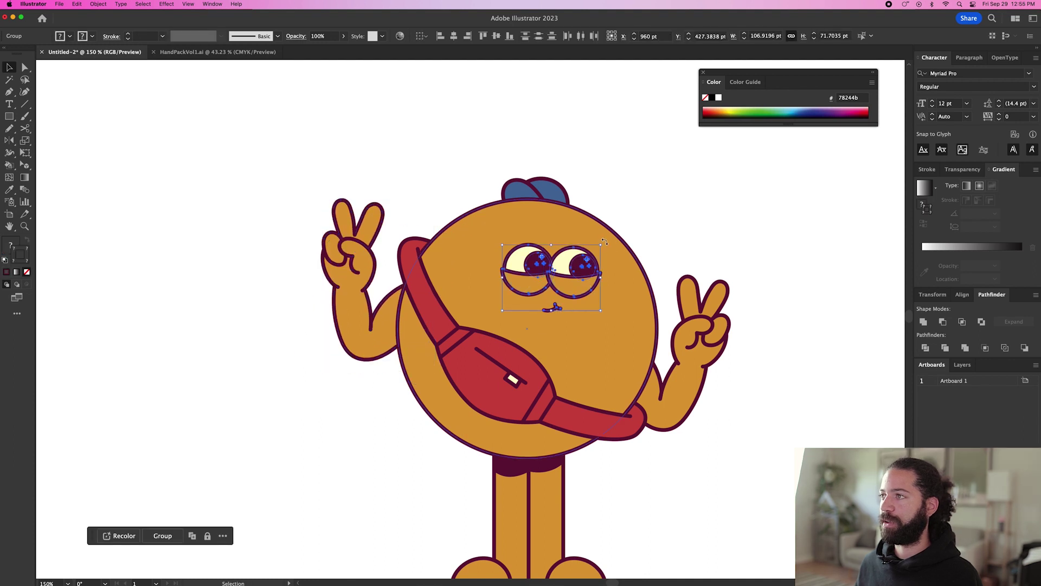
left_click_drag(604, 245, 616, 253)
left_click(719, 242)
key("super+minus")
key("super+minus")
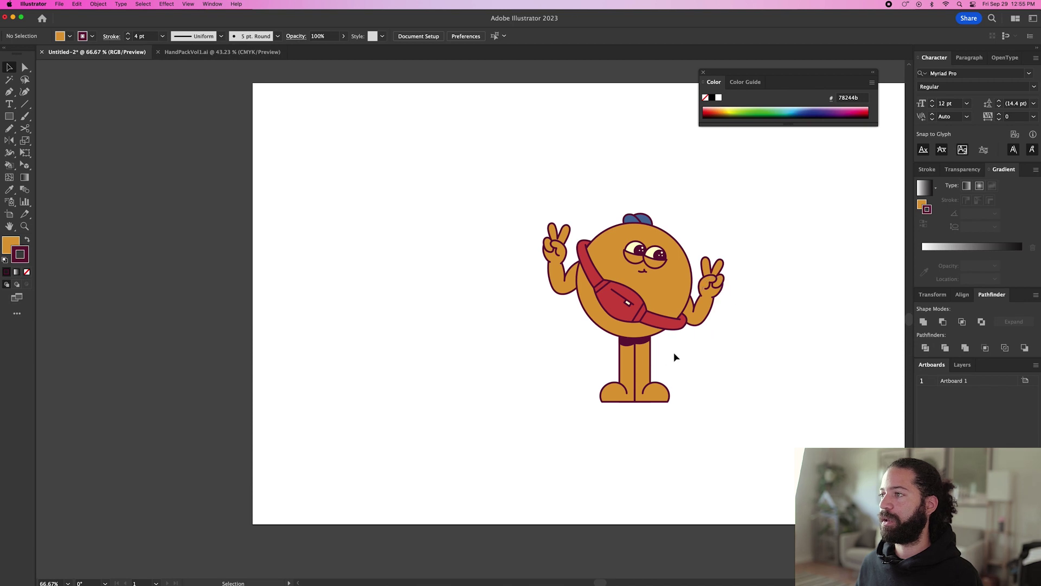
In the isolated legs group, nudge the top anchors of the legs and shorts left
double_click(644, 359)
key("a")
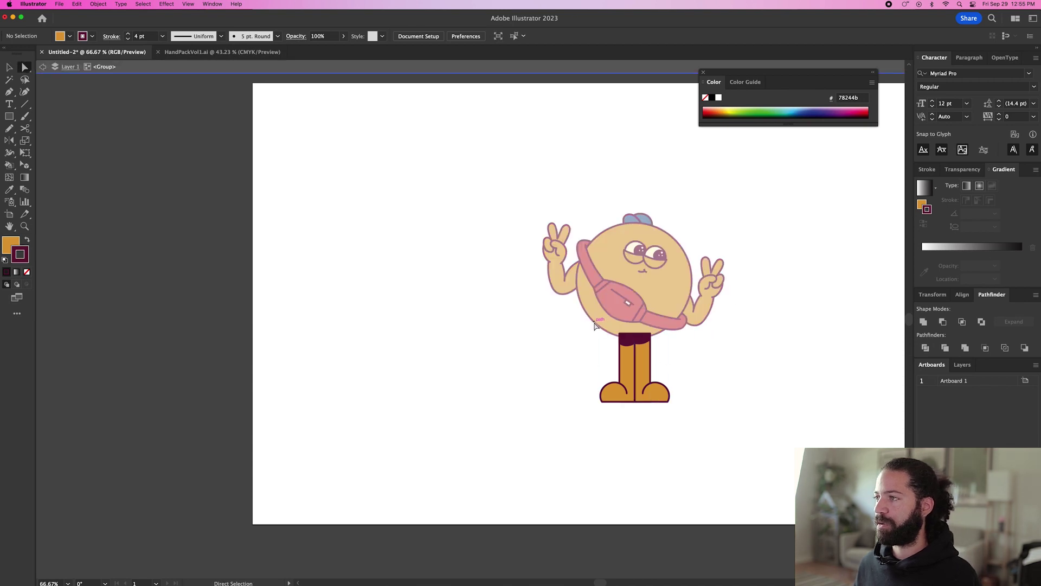
left_click_drag(674, 363, 675, 363)
key("shift+Left")
key("shift+Left")
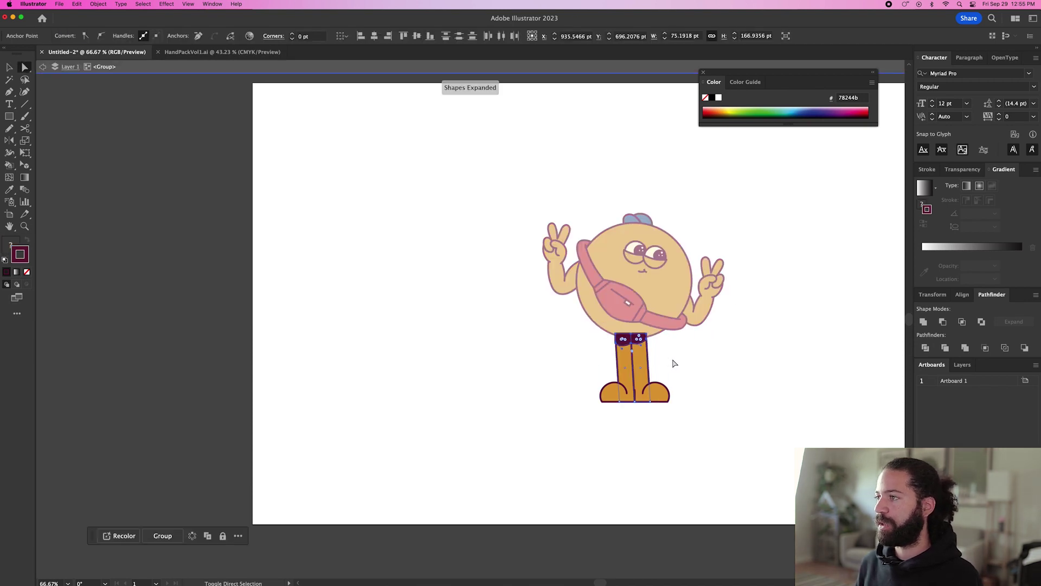
key("super+equal")
key("super+equal")
key("super+equal")
left_click(615, 341)
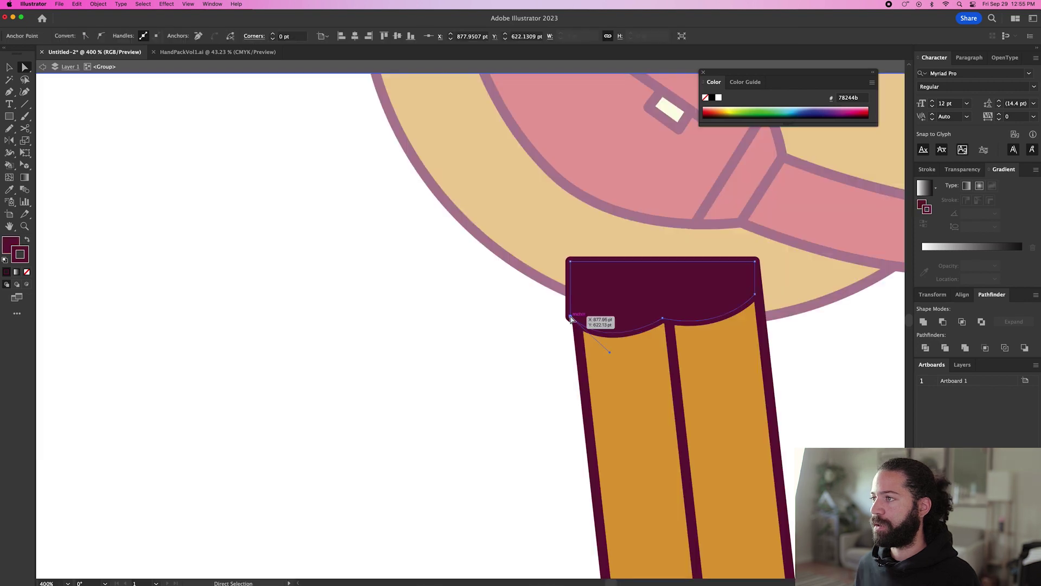
key("Escape")
key("super+minus")
key("super+minus")
key("super+minus")
Draw a horizontal ground line beneath the character's feet
key("p")
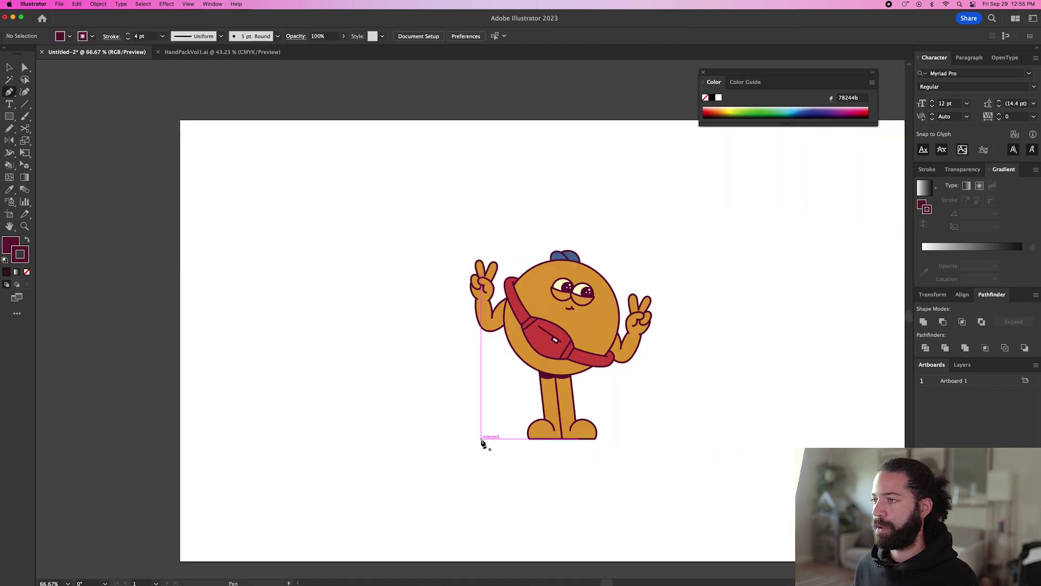
left_click(475, 438)
left_click(684, 438)
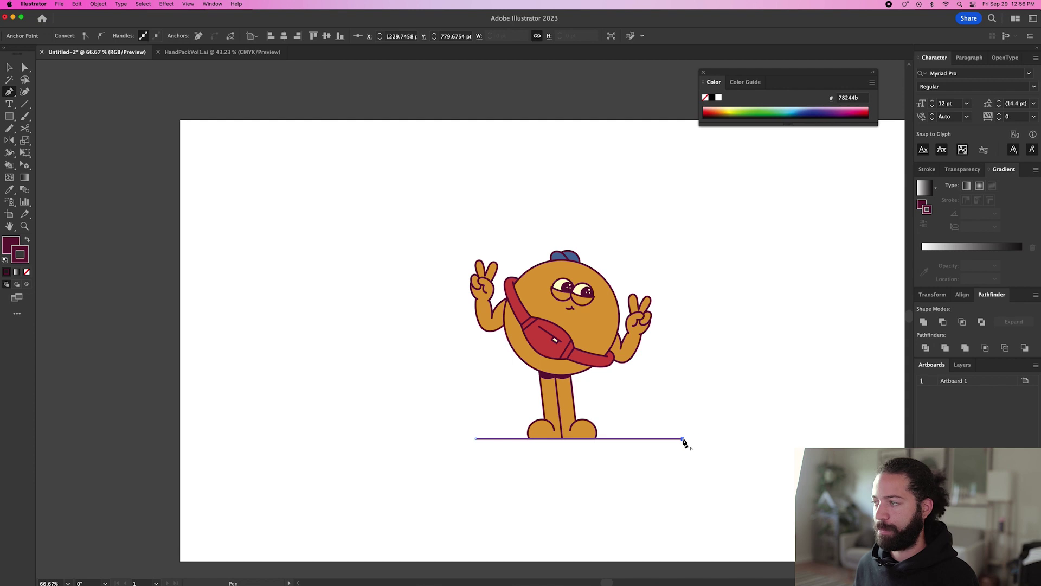
key("v")
left_click(744, 438)
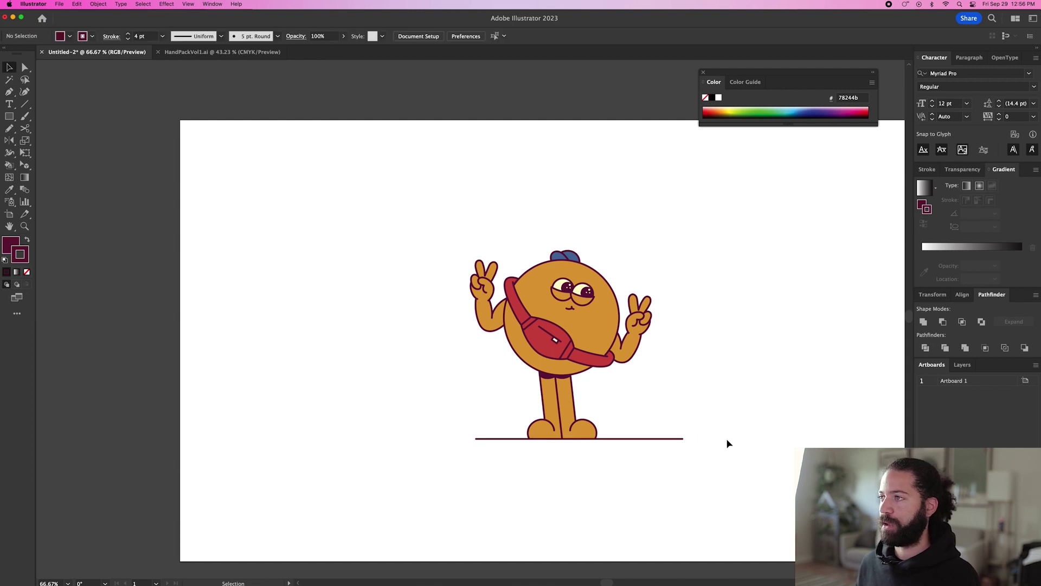
Cover the artboard with a cream rectangle sent behind the character
left_click_drag(733, 435, 596, 434)
key("m")
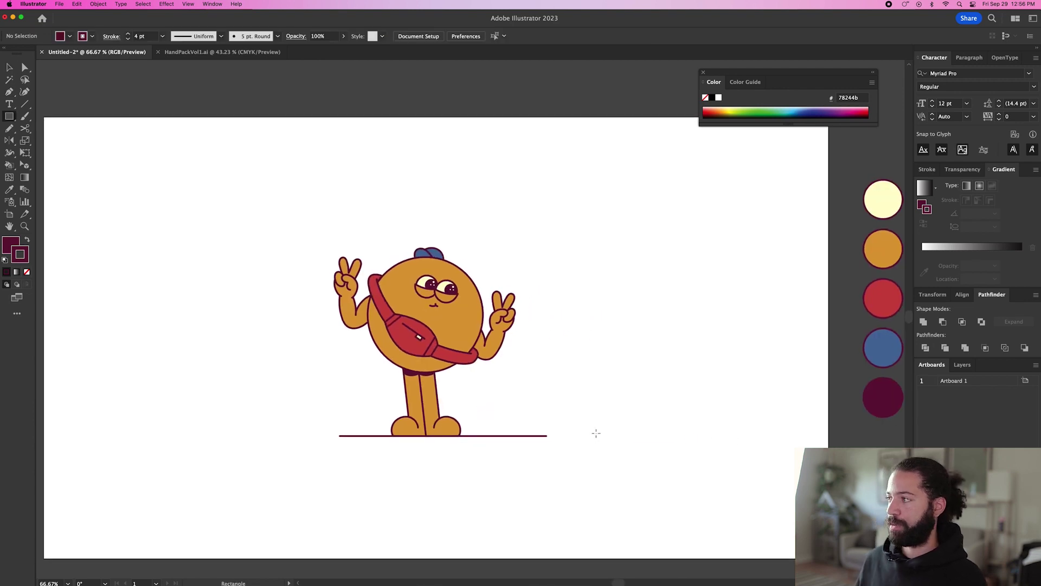
left_click_drag(56, 136, 850, 552)
key("v")
key("super+shift+bracketleft")
key("i")
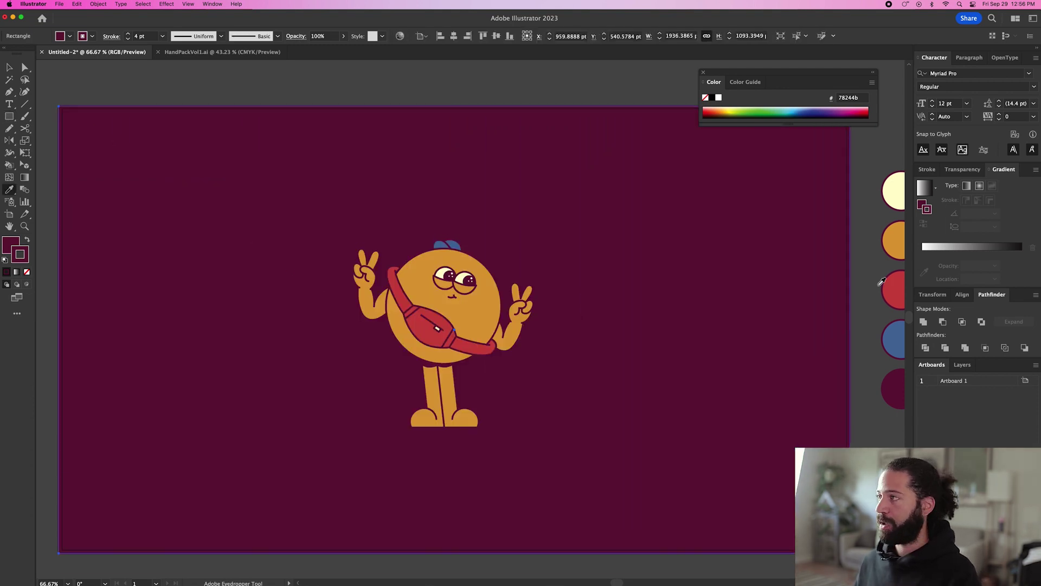
left_click(893, 195)
key("v")
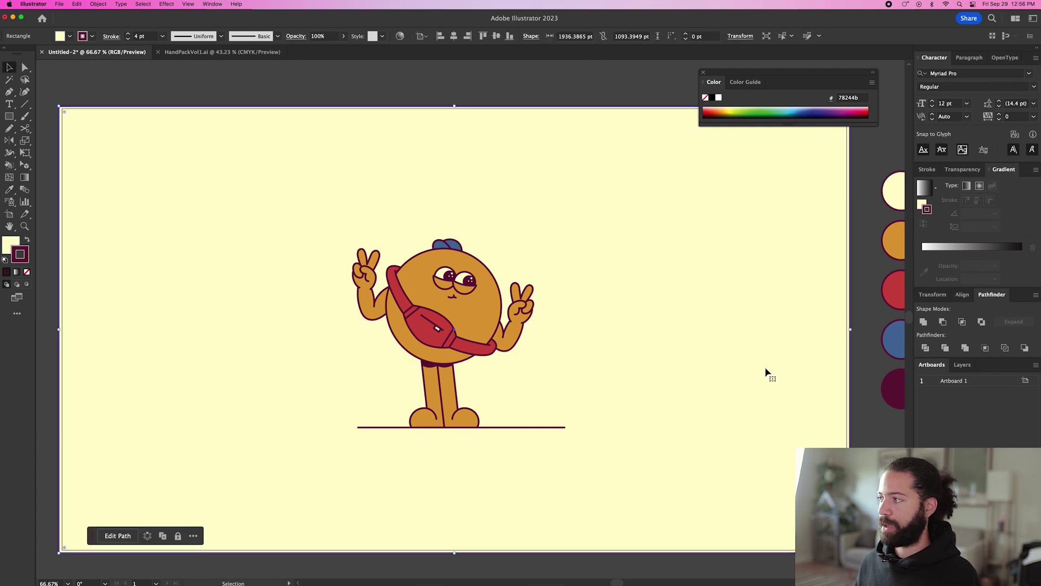
key("super+shift+a")
key("super+minus")
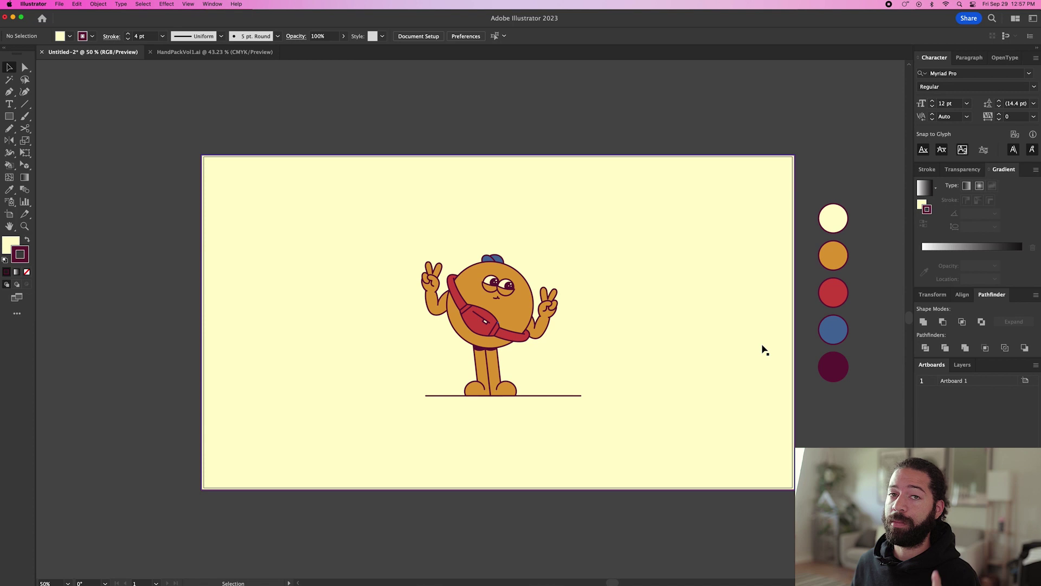
key("l")
Copy the swatch column to the right and delete its middle three circles
scroll(837, 263, "right", 6)
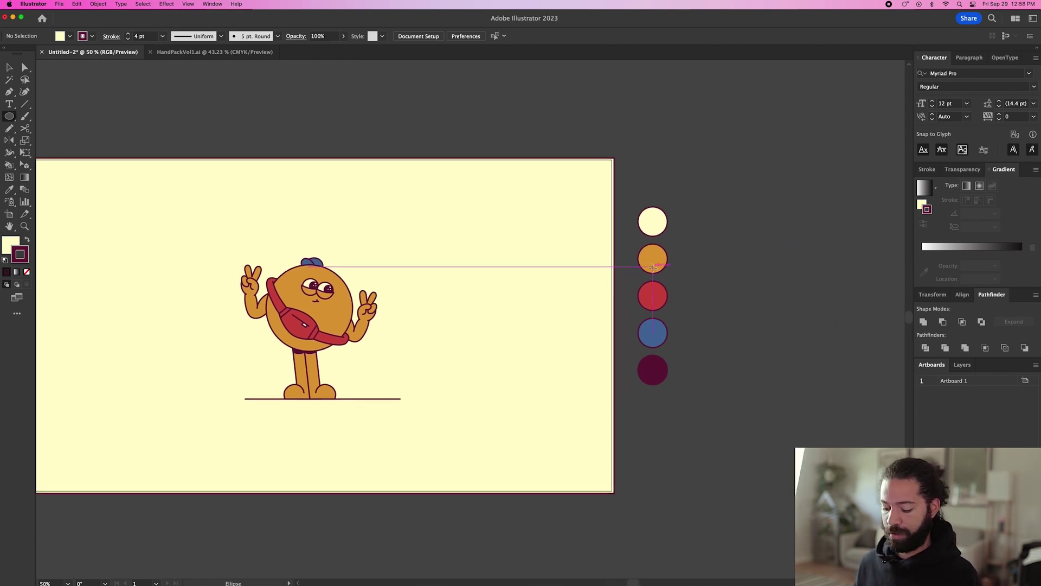
key("v")
left_click(654, 264)
left_click_drag(653, 264, 712, 264)
left_click(736, 261)
left_click(711, 259)
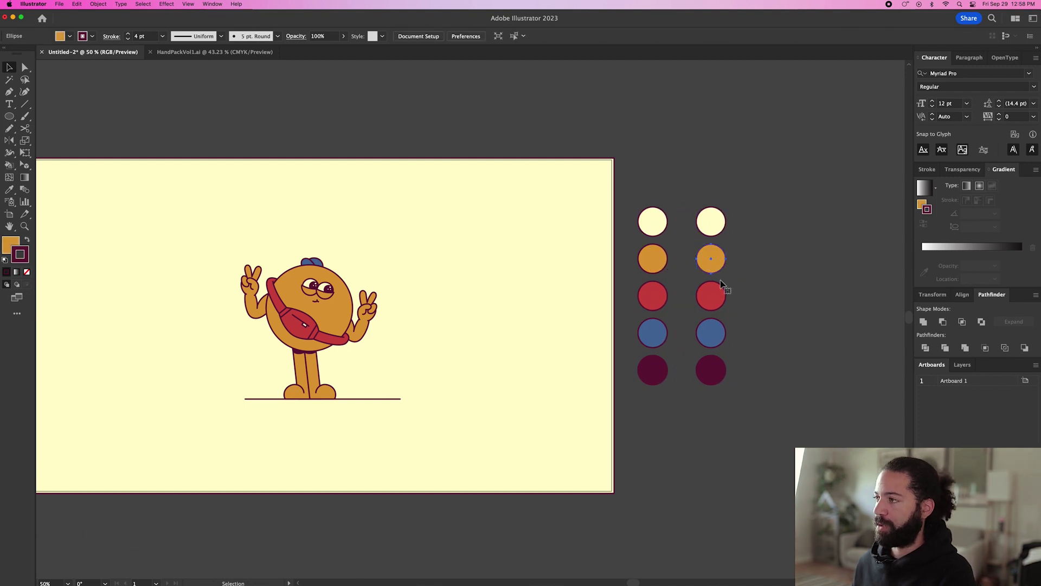
key("Delete")
left_click(711, 296)
key("Delete")
left_click(711, 332)
key("Delete")
Make the new column's top circle orange and its bottom circle red
left_click(711, 221)
key("i")
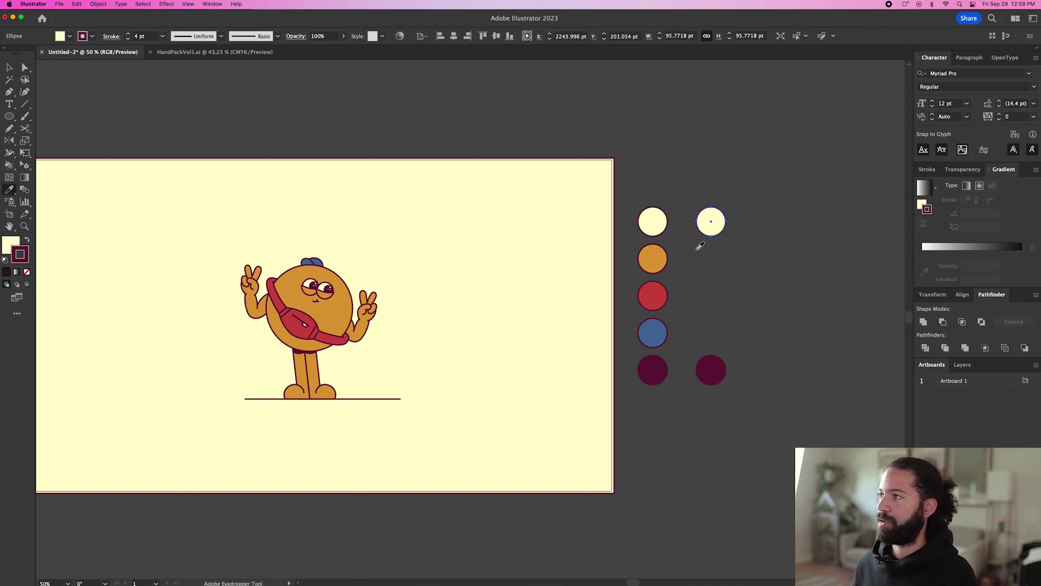
left_click(660, 252)
left_click(711, 369, "super")
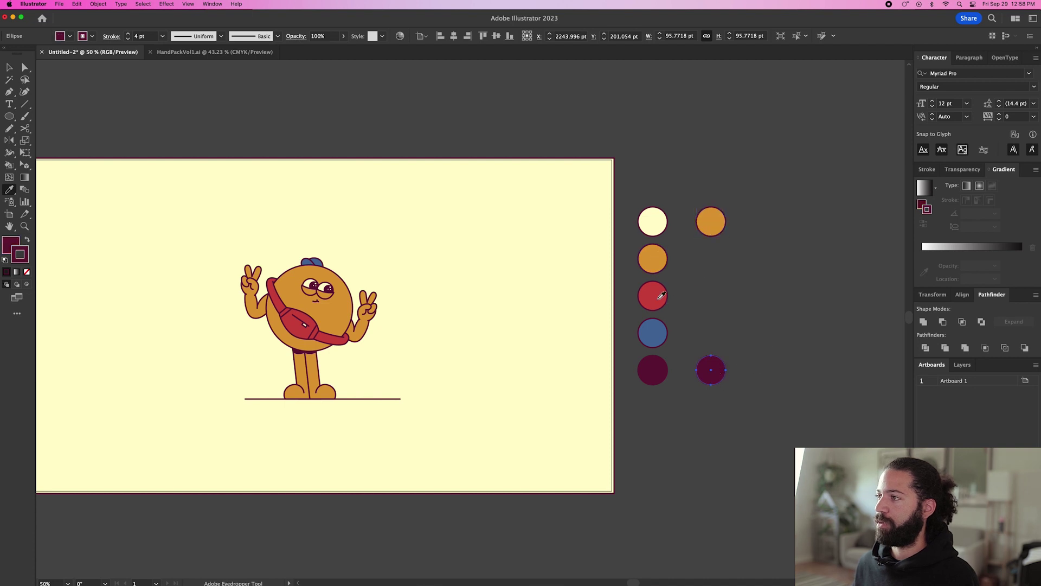
left_click(654, 293)
key("v")
left_click(713, 290)
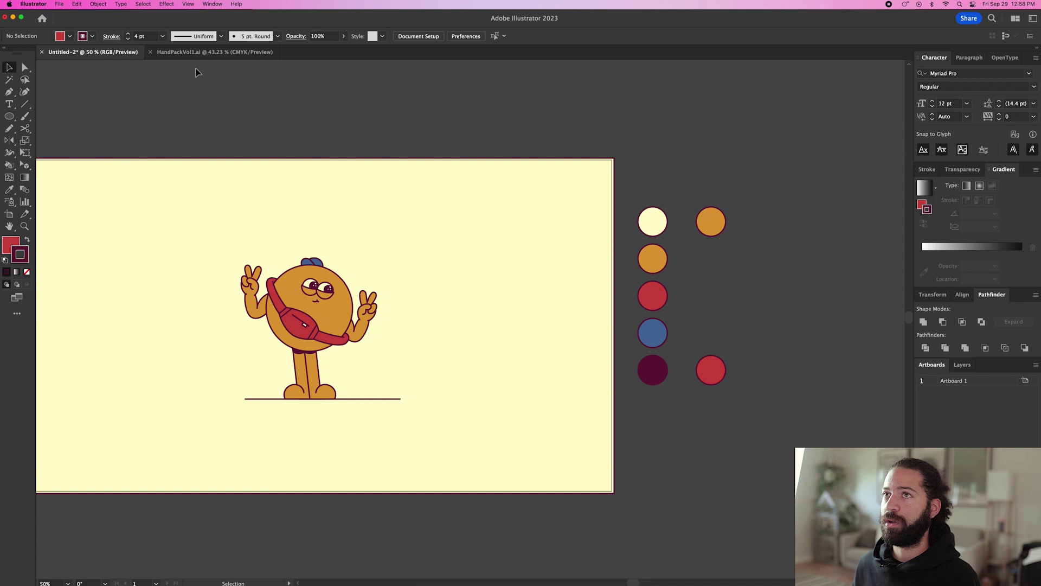
Set the blend options to 3 specified steps
left_click(99, 5)
mouse_move(126, 222)
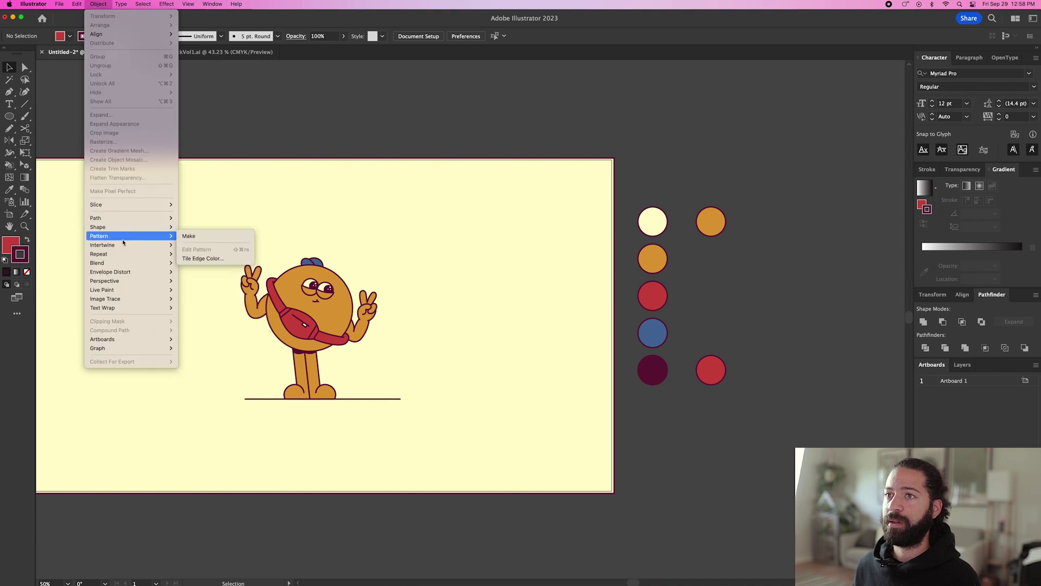
mouse_move(116, 264)
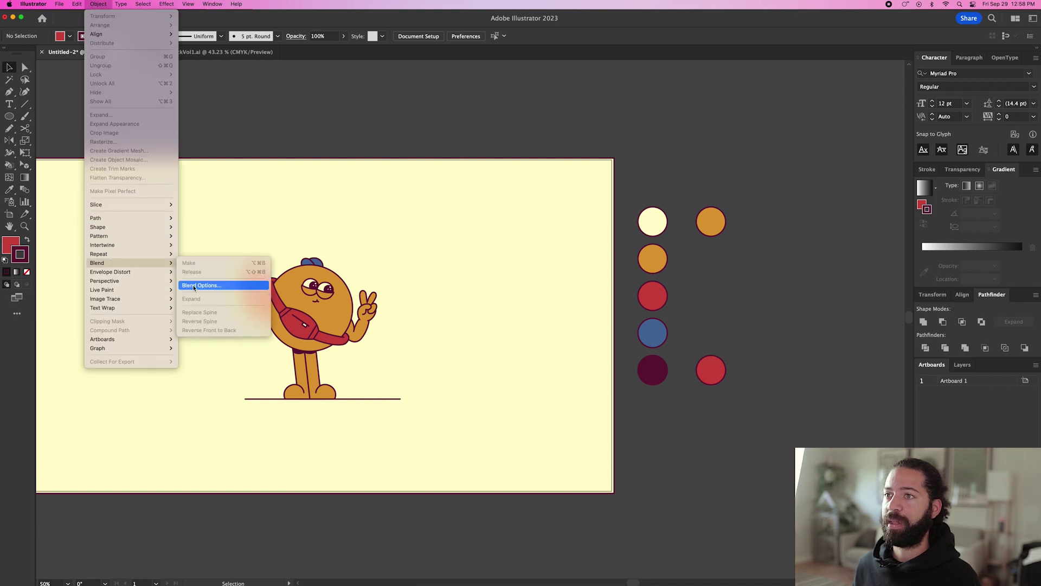
left_click(202, 285)
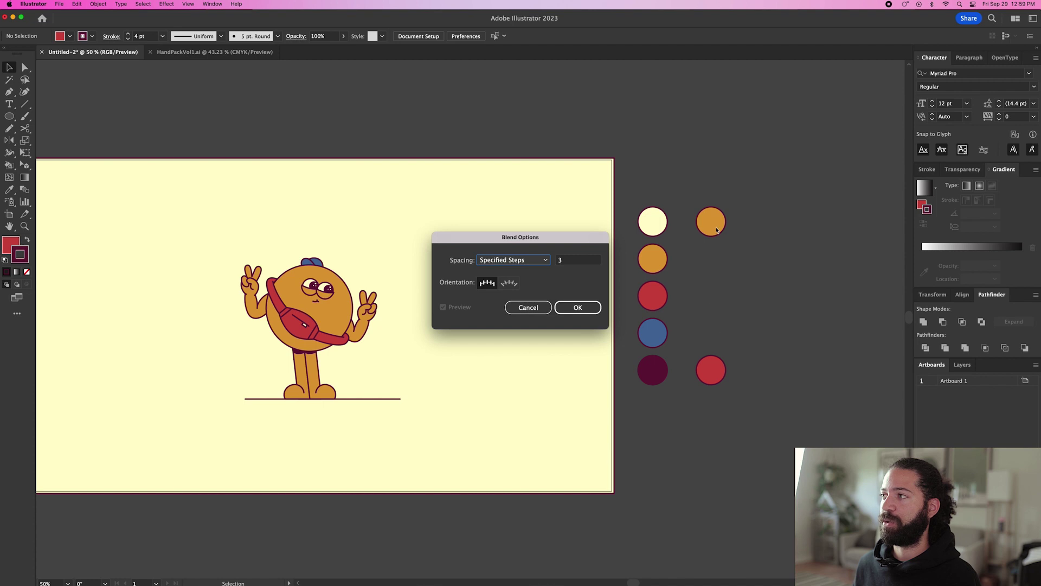
left_click(576, 308)
Make a blend between the orange and red circles
left_click_drag(693, 388, 702, 233)
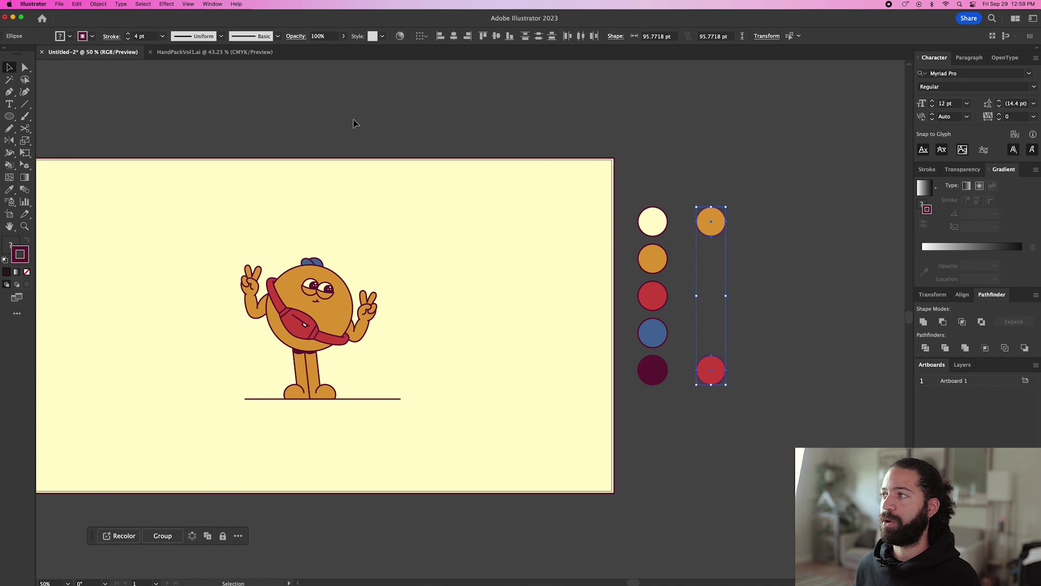
left_click(98, 5)
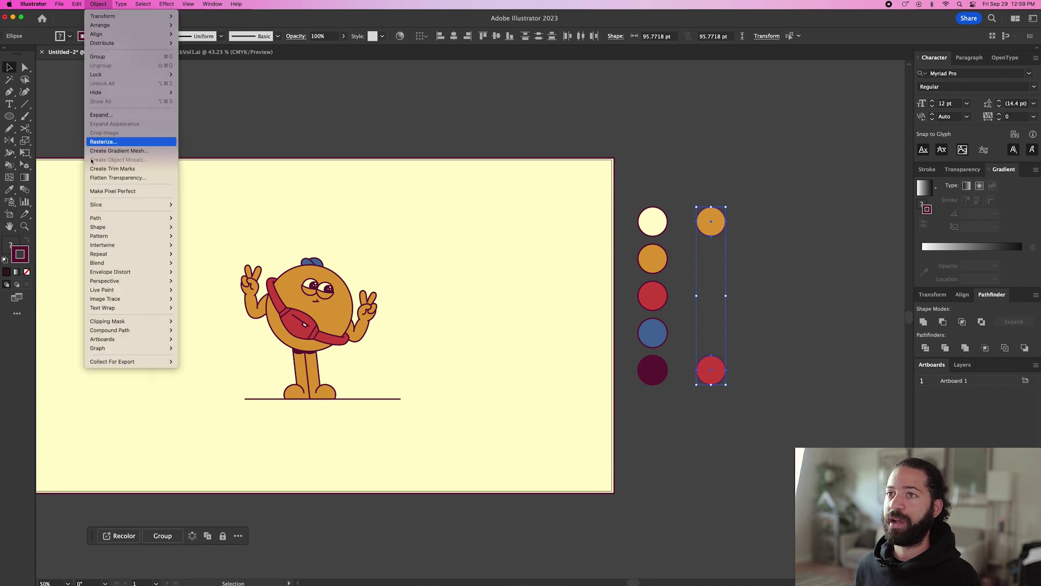
mouse_move(124, 263)
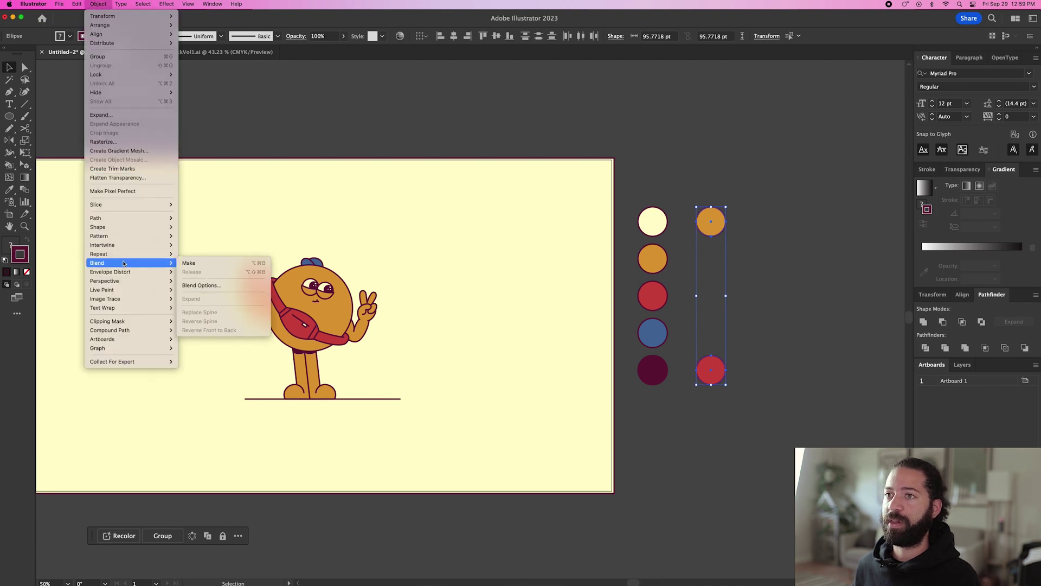
left_click(190, 263)
left_click(751, 280)
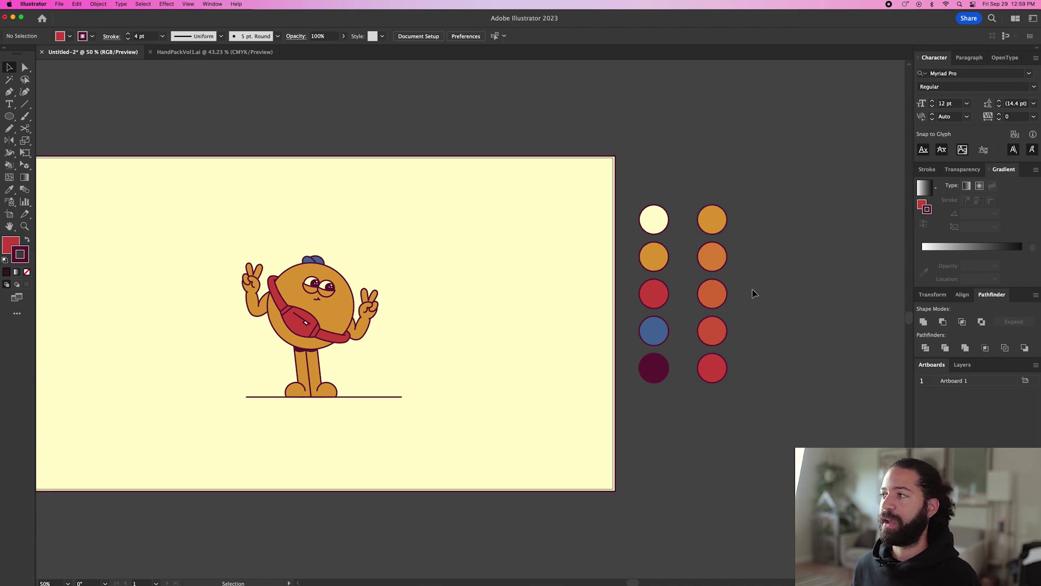
Expand the orange-to-red blend with Object, Fill and Stroke checked
left_click(713, 264)
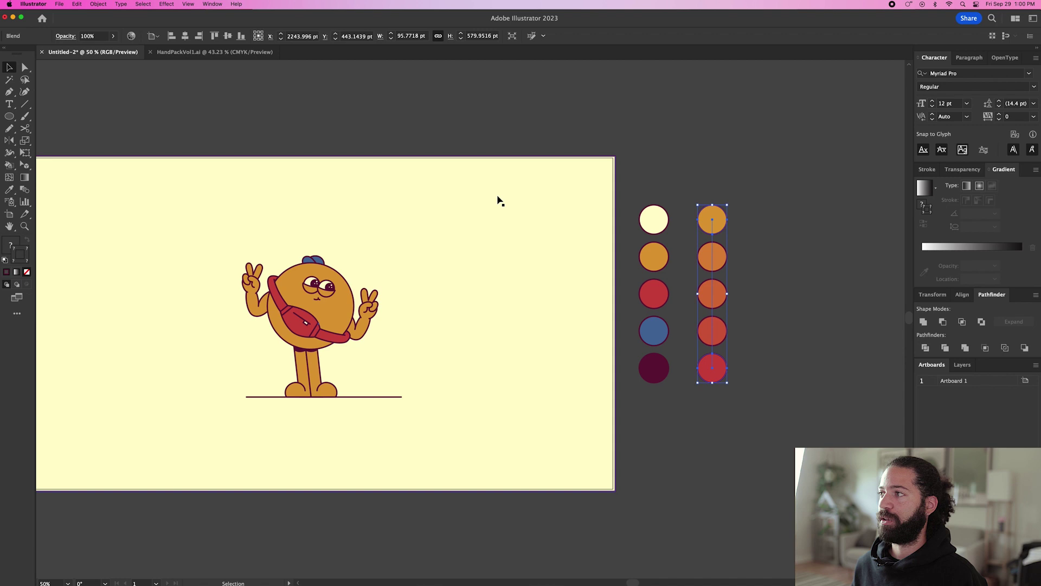
left_click(98, 5)
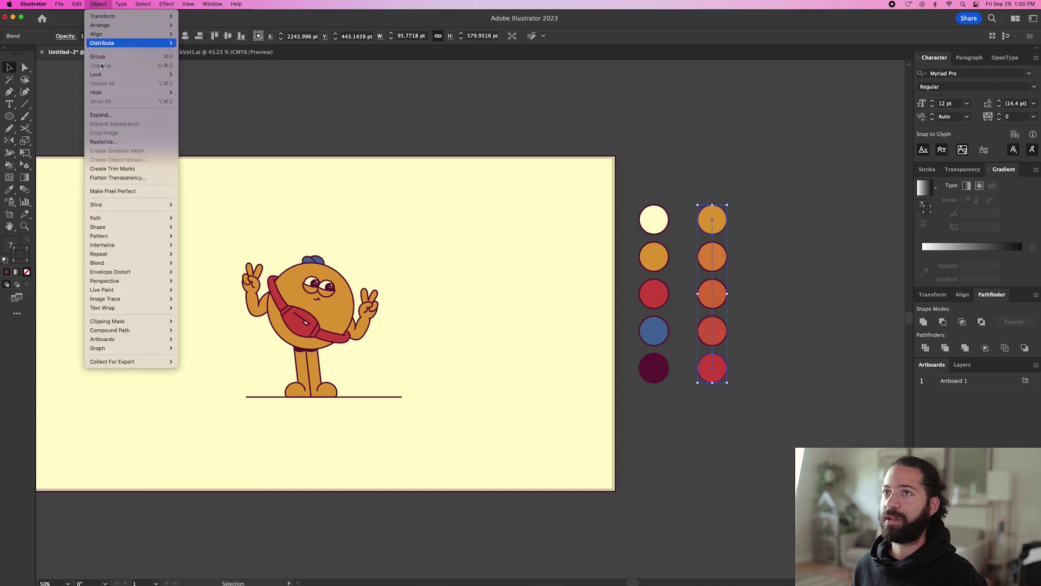
left_click(115, 115)
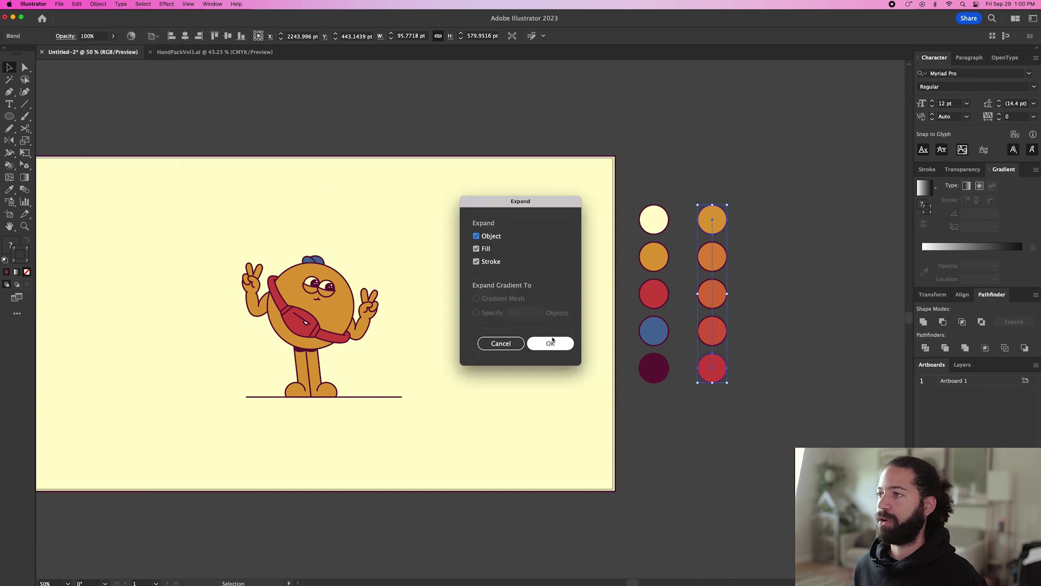
left_click(551, 343)
key("super+shift+a")
key("i")
key("super+equal")
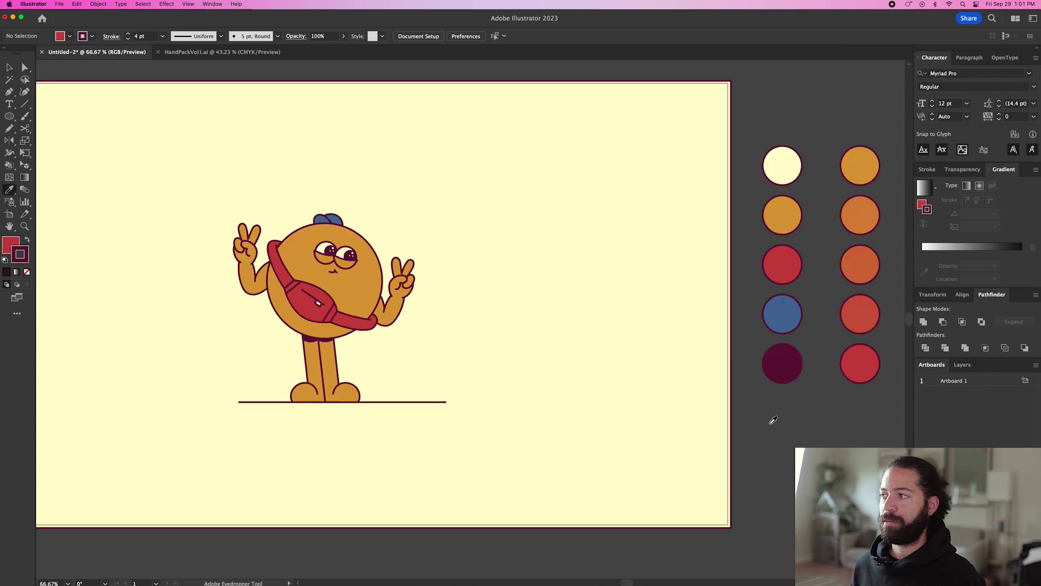
key("a")
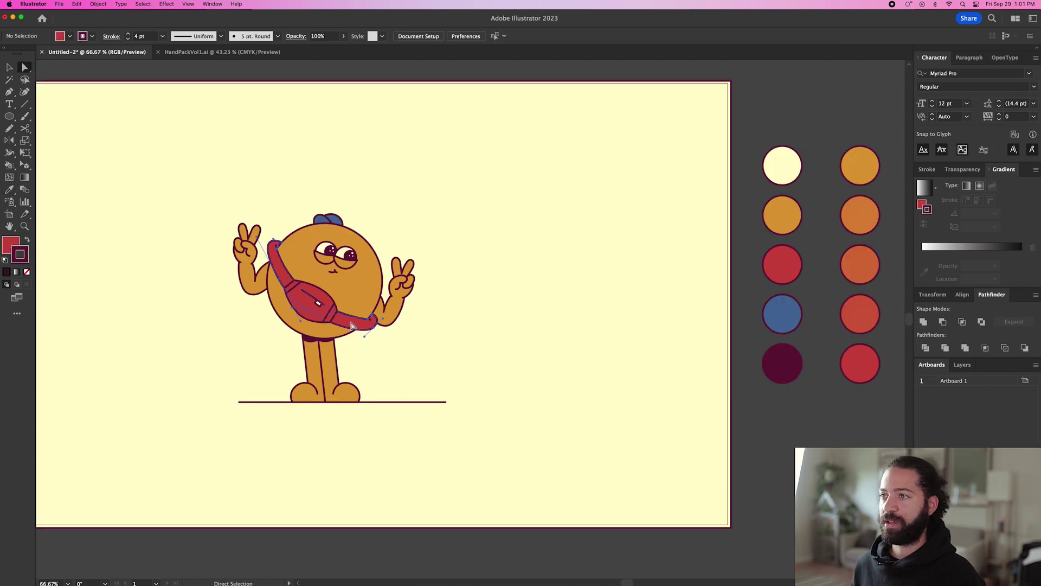
left_click(351, 325)
key("i")
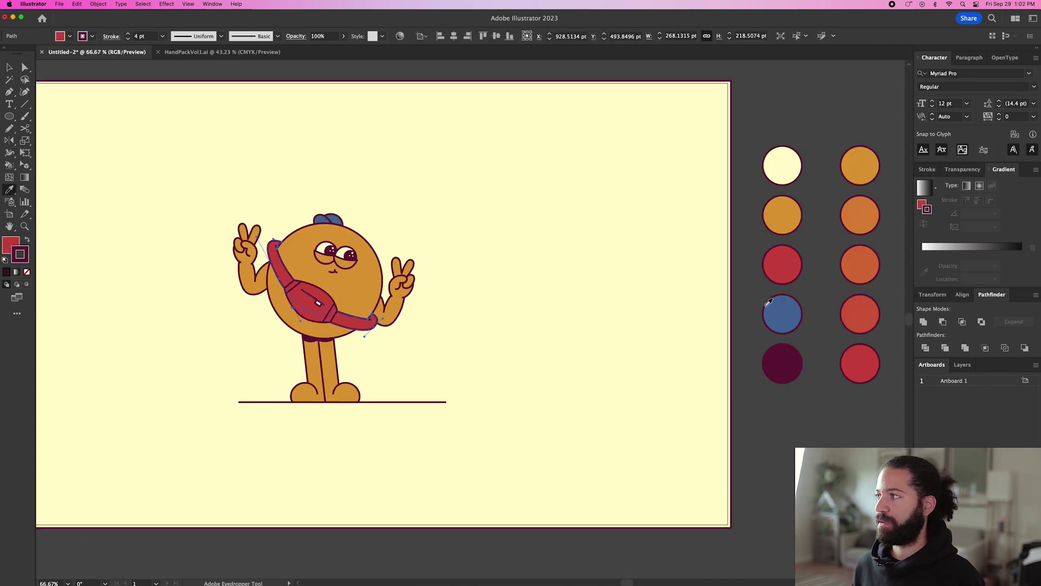
left_click(865, 222)
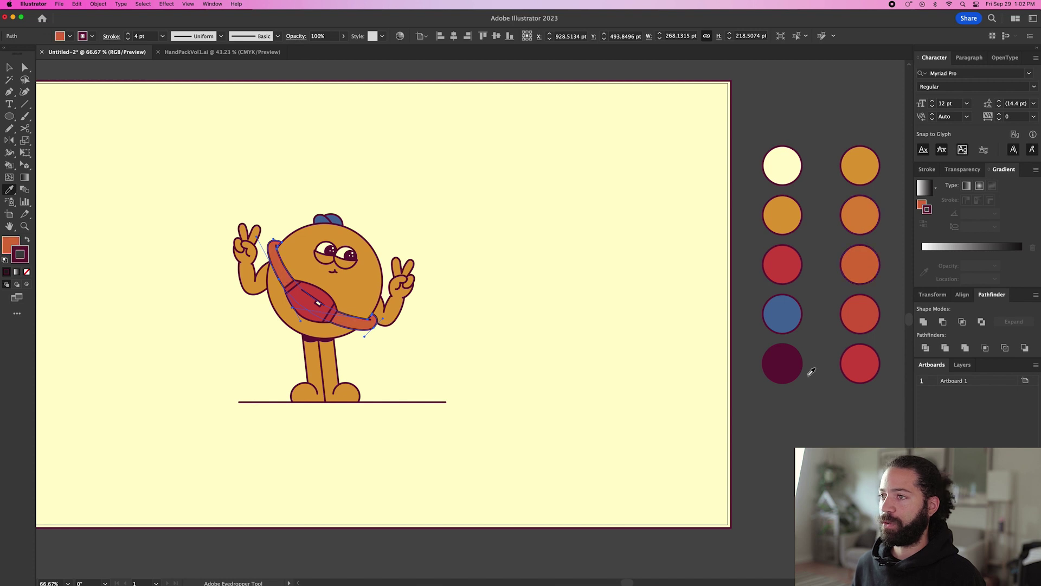
key("v")
left_click(768, 428)
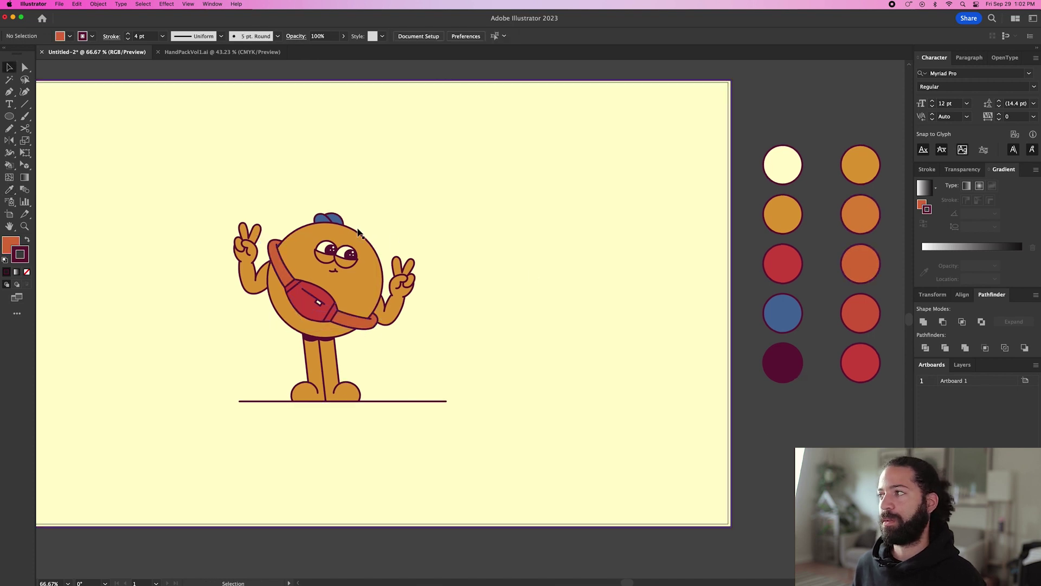
left_click(370, 325)
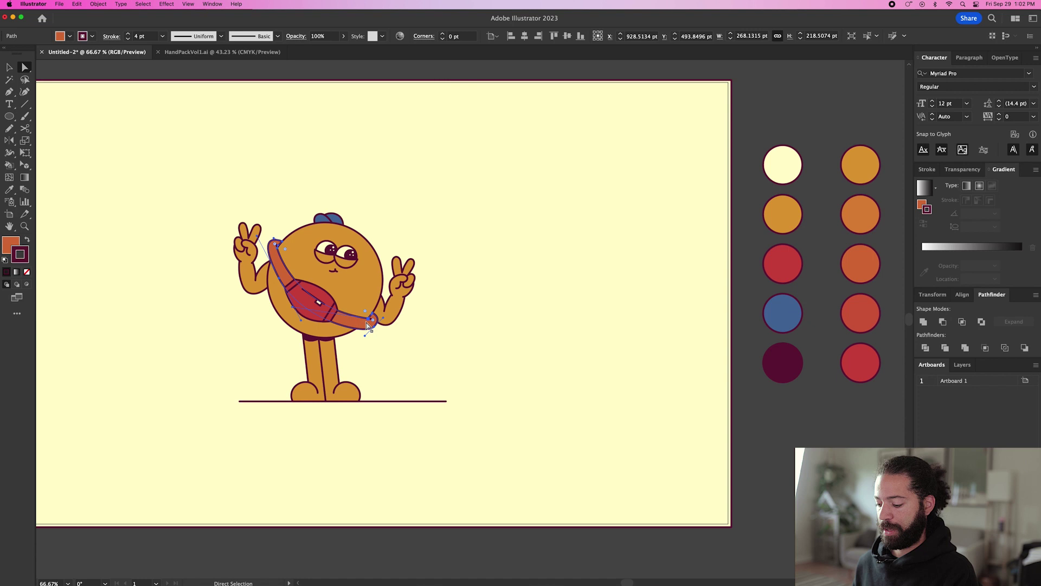
key("i")
left_click(302, 302)
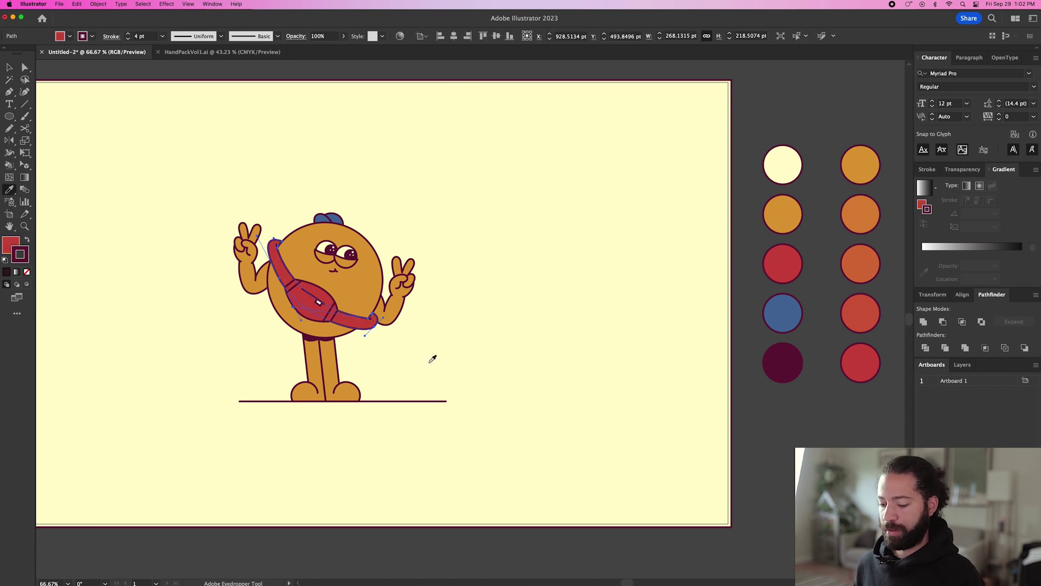
key("v")
left_click(793, 434)
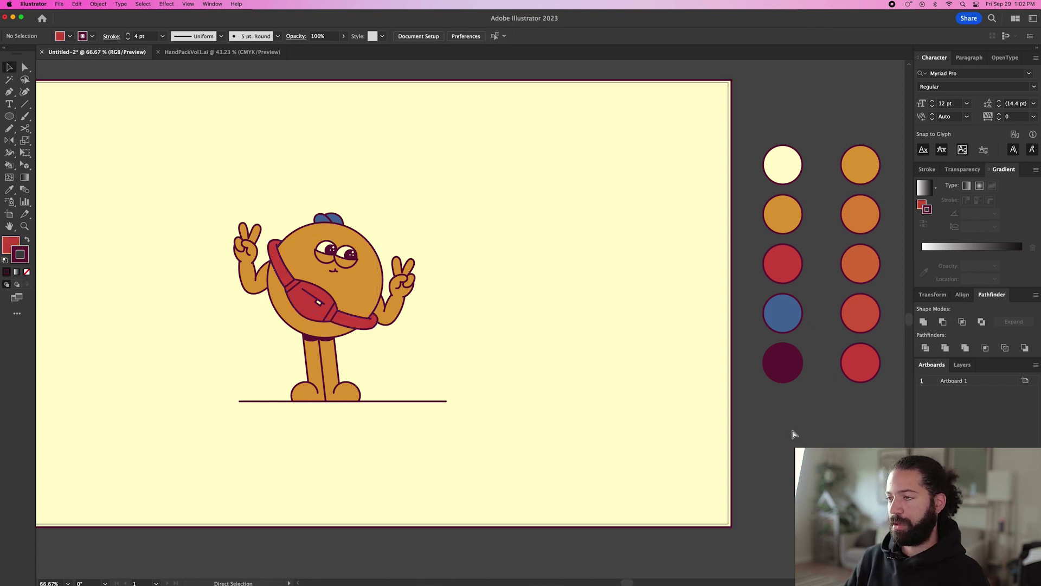
key("super+0")
left_click(467, 230)
Drag the blue cap right and slightly down on the head
left_click_drag(467, 231, 493, 234)
left_click(589, 248)
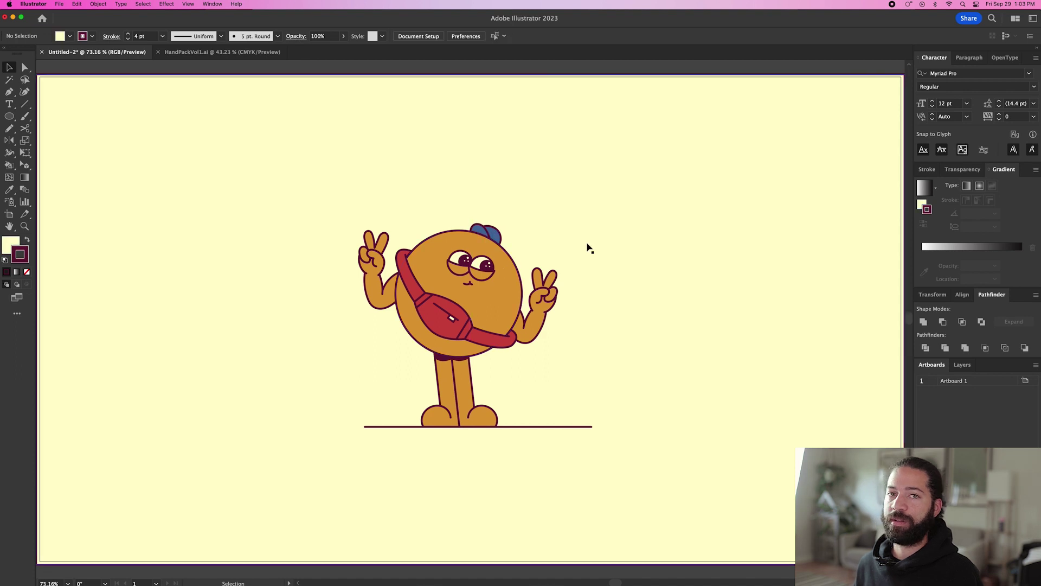